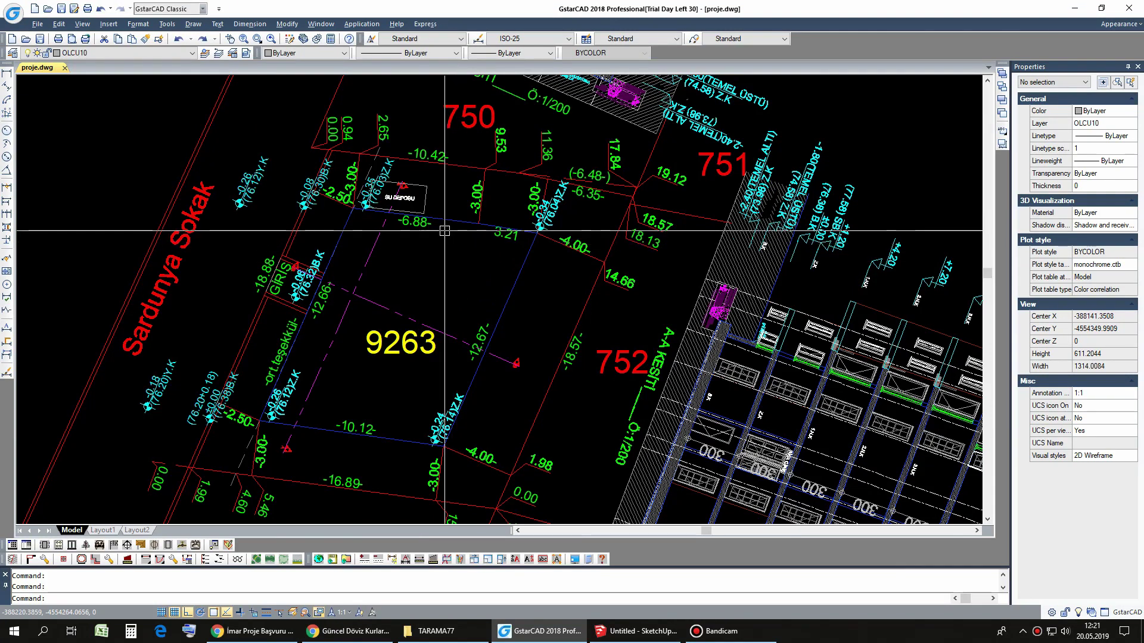
# Step: Zoom out to the whole VAZIYET PLANI site plan and crossing-select its 451 objects
pyautogui.scroll(-2, 453, 242)
pyautogui.scroll(-3, 432, 235)
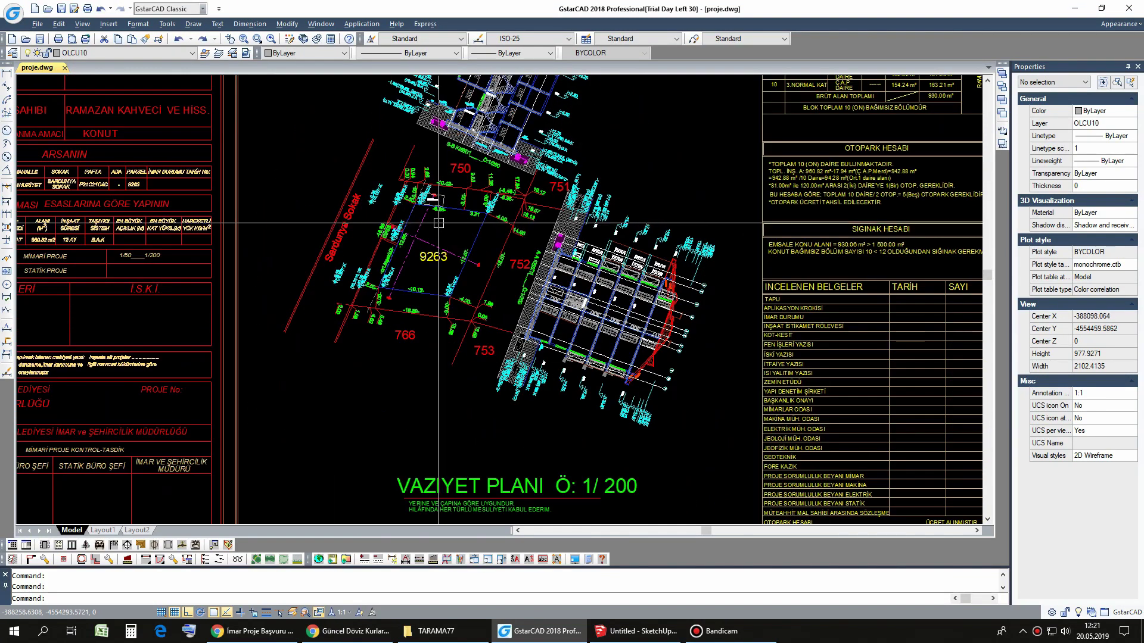
pyautogui.scroll(5, 438, 242)
pyautogui.scroll(-4, 451, 235)
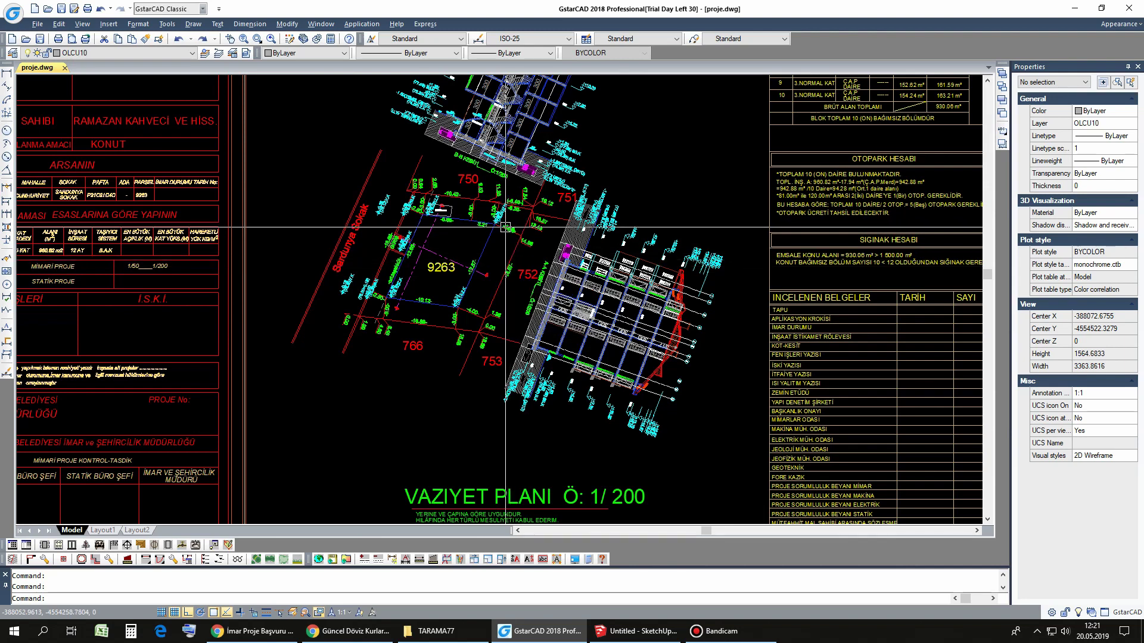
pyautogui.moveTo(506, 227); pyautogui.dragTo(489, 215, button='middle')
# Step: Copy the site plan and paste it into a new gcadiso.dwt drawing
pyautogui.hotkey('ctrl', 'a')
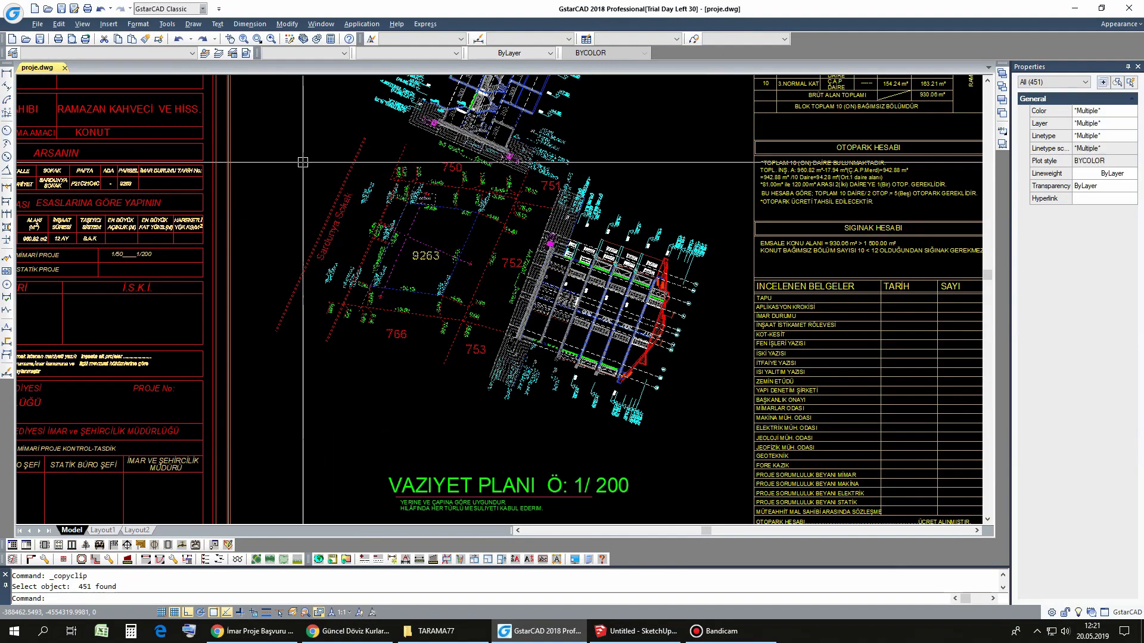
pyautogui.press('Escape')
pyautogui.click(47, 9)
pyautogui.press('Escape')
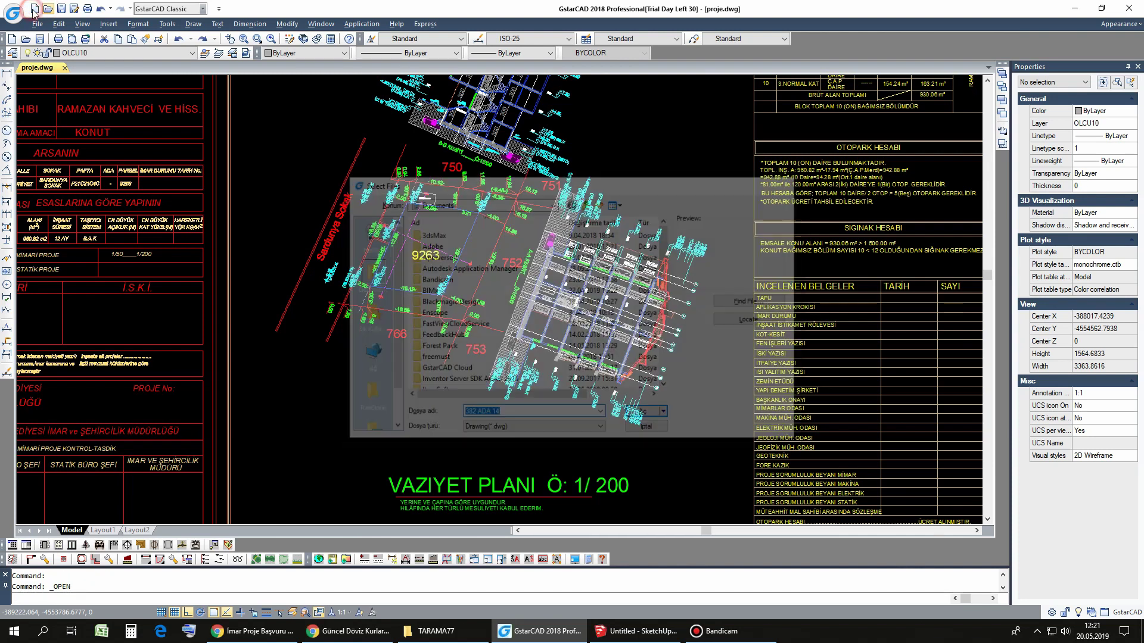
pyautogui.click(33, 8)
pyautogui.press('Return')
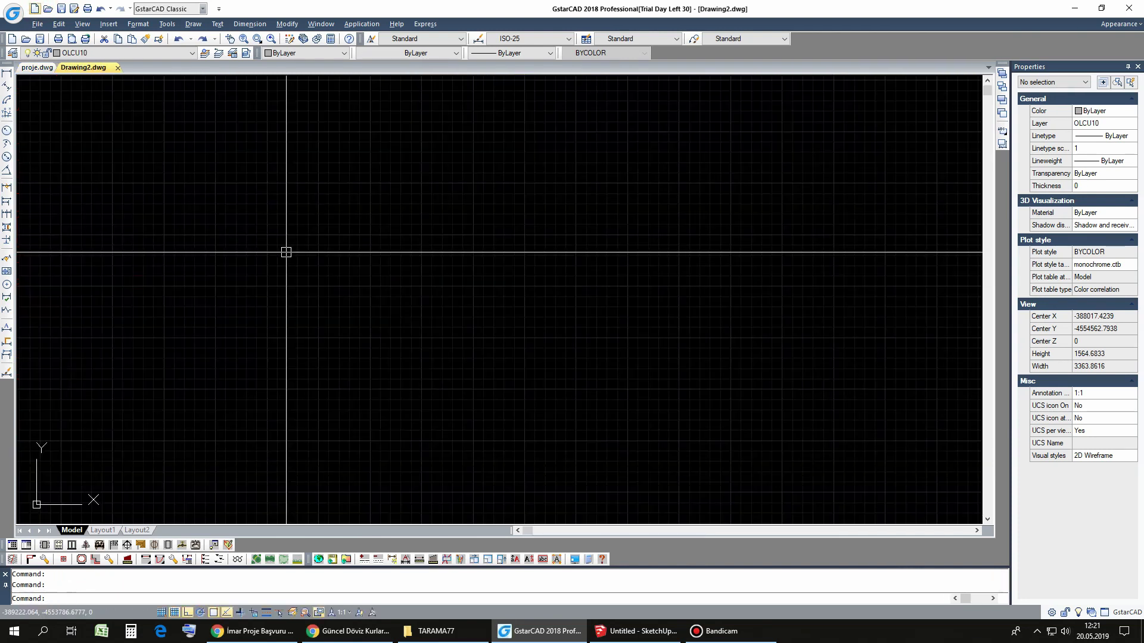
pyautogui.hotkey('ctrl', 'v')
pyautogui.click(627, 276)
# Step: Erase the building block and other leftover objects from the pasted plan
pyautogui.scroll(2, 705, 217)
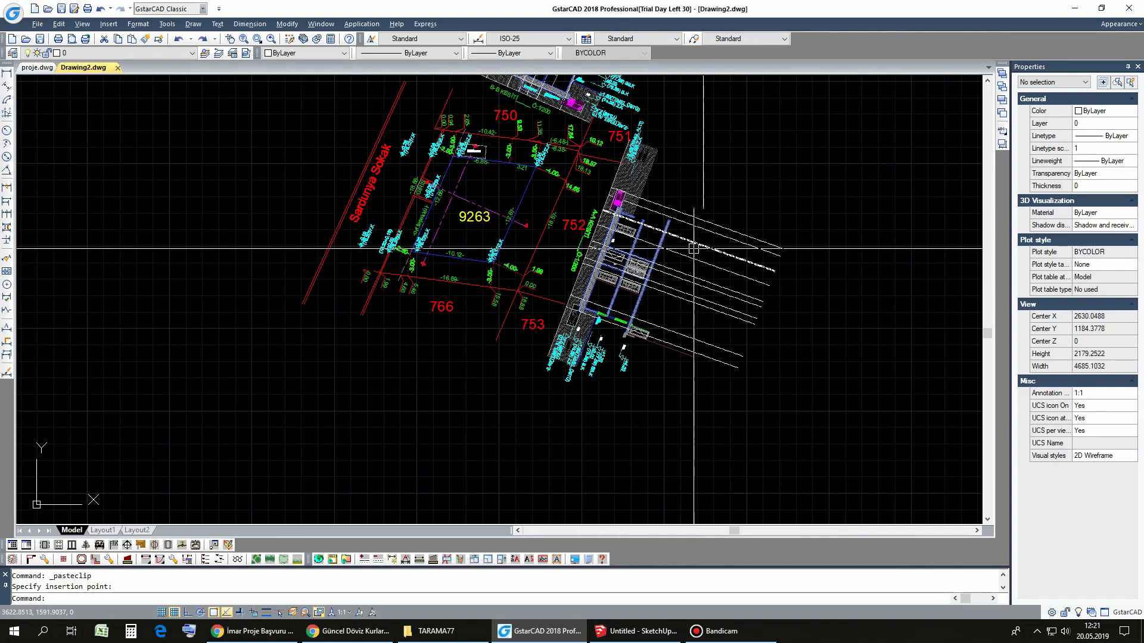
pyautogui.click(753, 447)
pyautogui.click(638, 242)
pyautogui.press('Return')
pyautogui.scroll(3, 588, 311)
pyautogui.click(672, 454)
pyautogui.click(503, 361)
pyautogui.click(633, 277)
pyautogui.click(574, 256)
pyautogui.press('Return')
pyautogui.click(634, 345)
pyautogui.scroll(-3, 645, 378)
# Step: Erase the hatched section block and its labels with E, keeping parcel 9263
pyautogui.write('e')
pyautogui.press('Return')
pyautogui.scroll(3, 646, 377)
pyautogui.click(692, 155)
pyautogui.click(475, 235)
pyautogui.click(531, 221)
pyautogui.click(344, 96)
pyautogui.press('Return')
pyautogui.scroll(-2, 441, 212)
pyautogui.scroll(3, 441, 212)
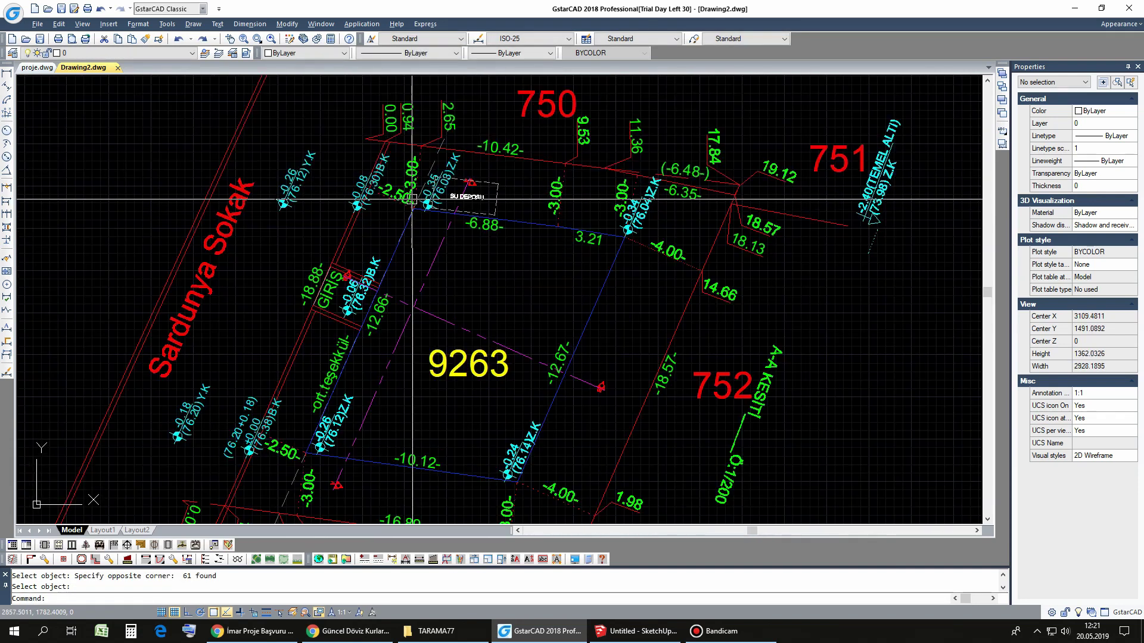
pyautogui.click(417, 210)
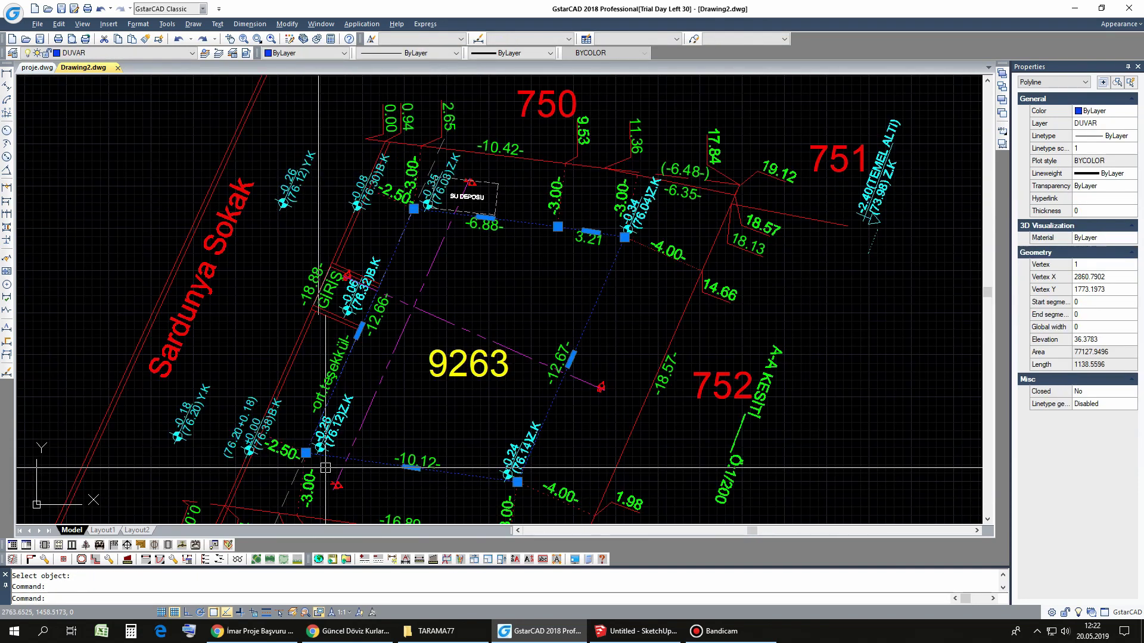
pyautogui.press('Escape')
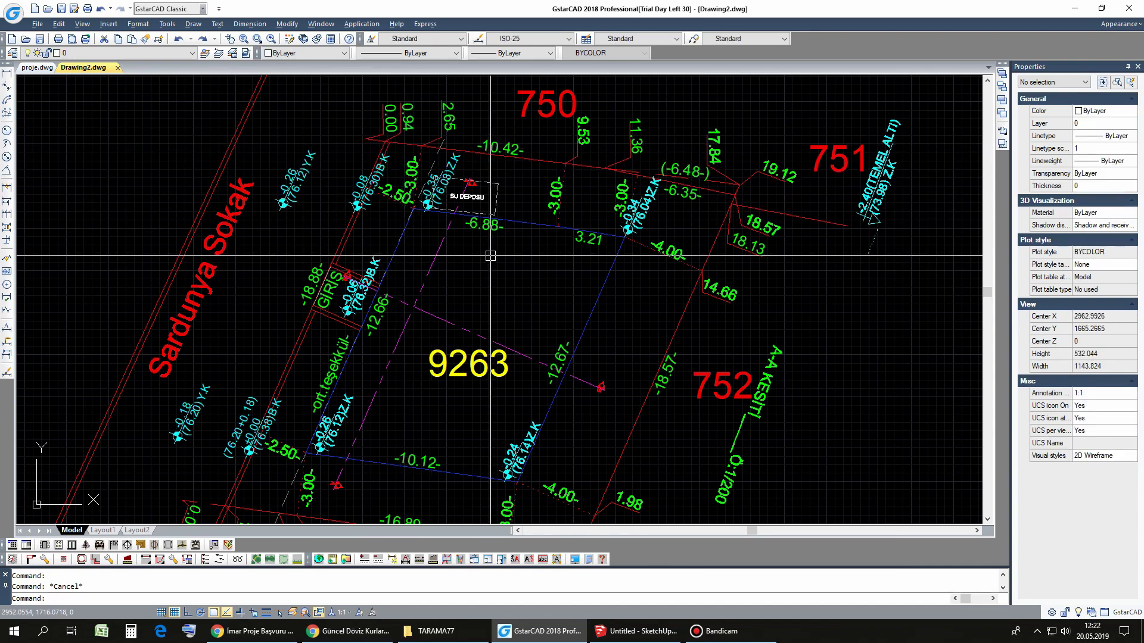
pyautogui.scroll(-5, 426, 176)
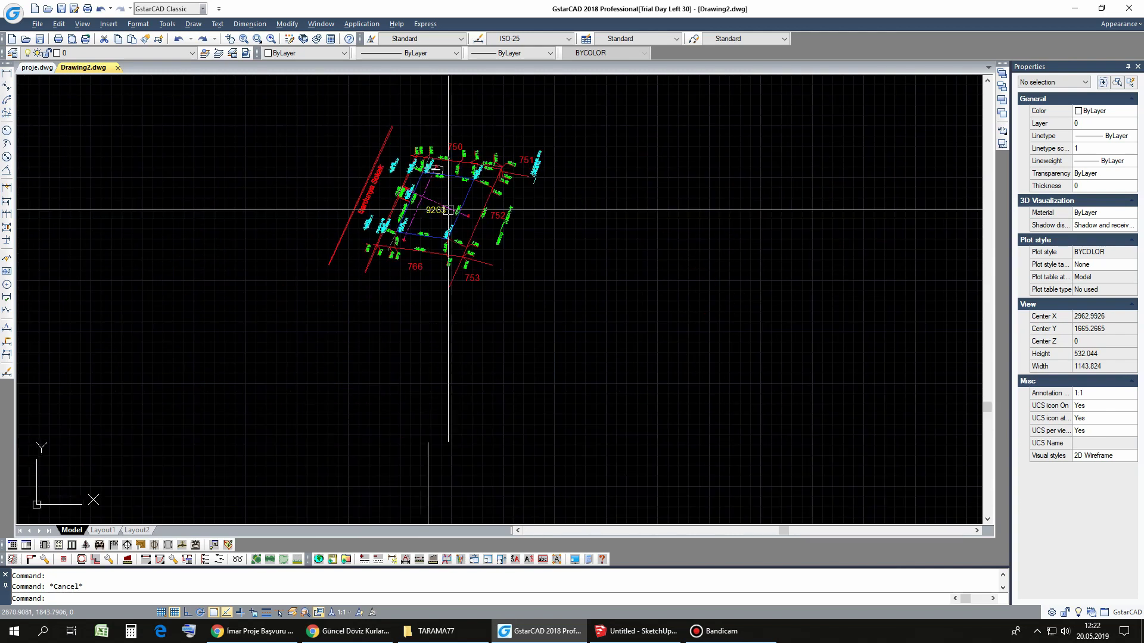
# Step: Scale the whole pasted site plan by factor 4 with SC, then zoom to extents
pyautogui.write('sc')
pyautogui.press('Return')
pyautogui.click(299, 105)
pyautogui.click(682, 372)
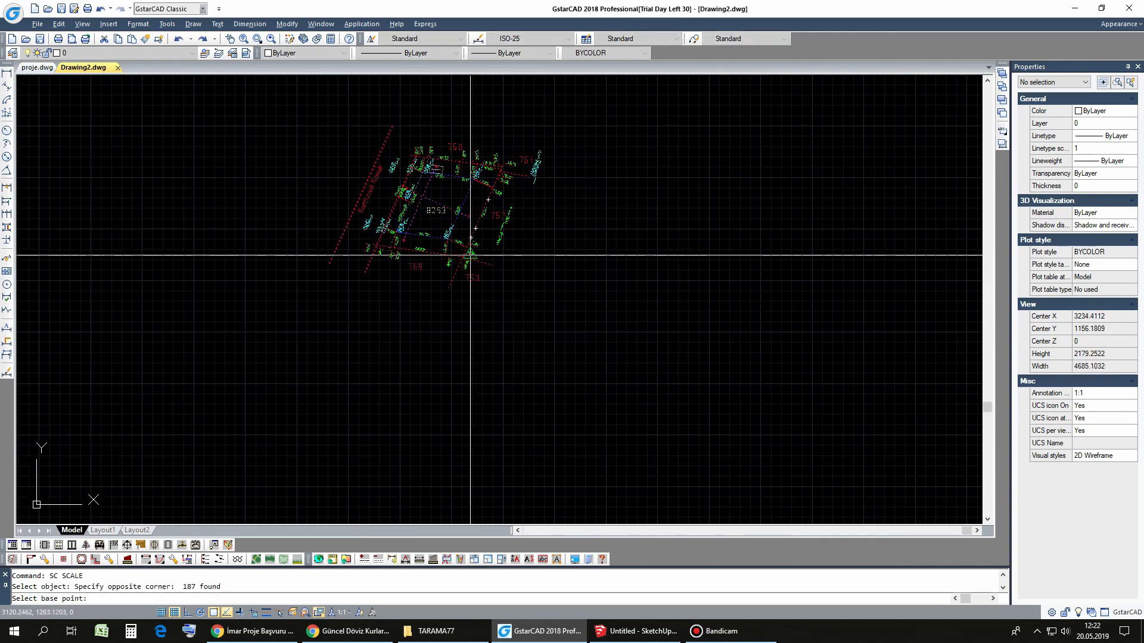
pyautogui.press('Return')
pyautogui.click(471, 255)
pyautogui.write('4')
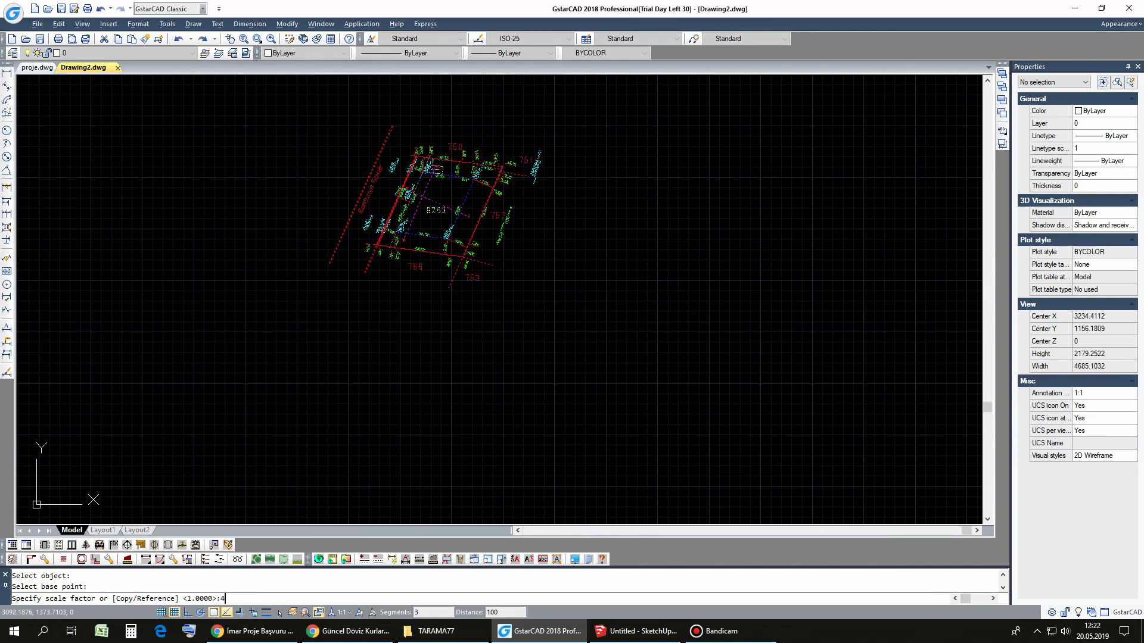
pyautogui.press('Return')
pyautogui.middleClick(491, 265)
pyautogui.middleClick(491, 265)
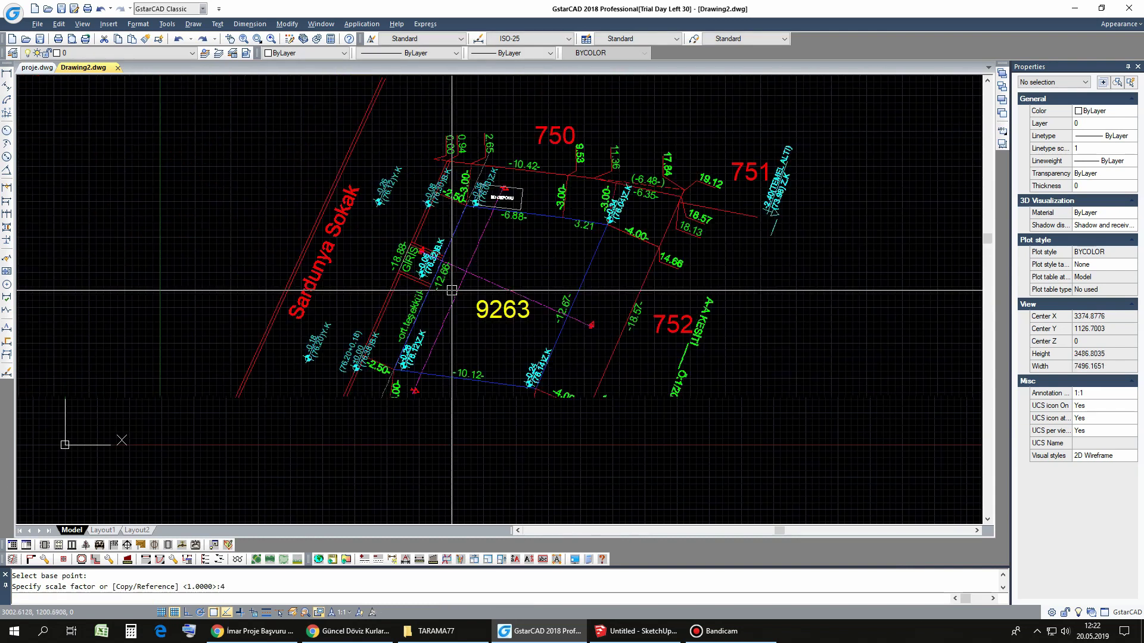
pyautogui.scroll(-2, 487, 238)
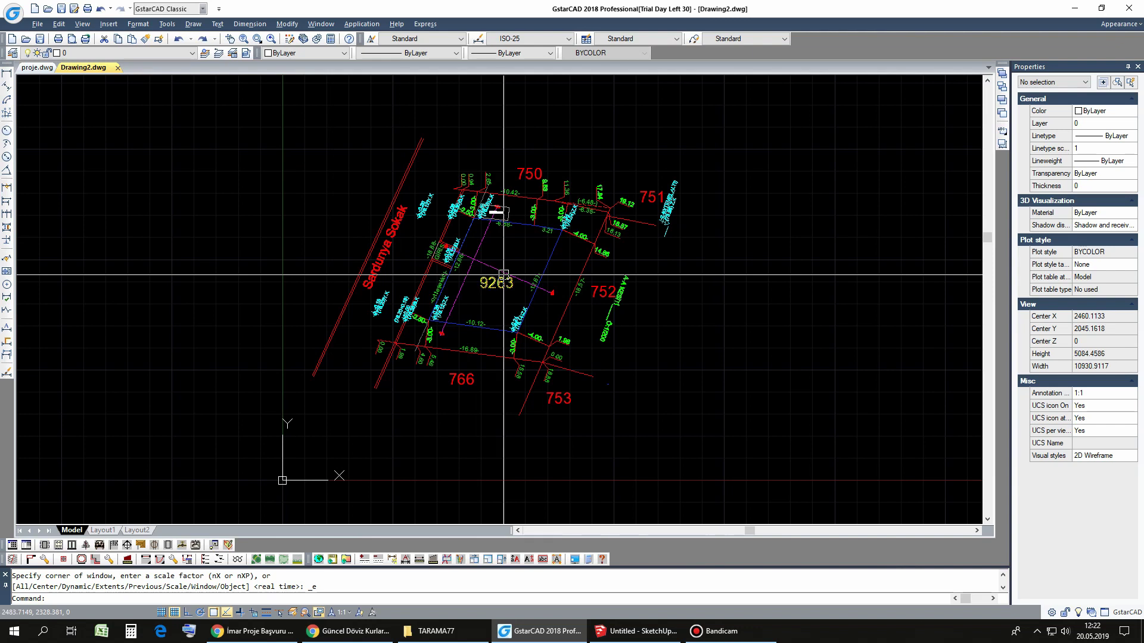
# Step: Isolate the layers of the red parcel boundary and blue building outline with LAYISO
pyautogui.press('Escape')
pyautogui.scroll(2, 555, 248)
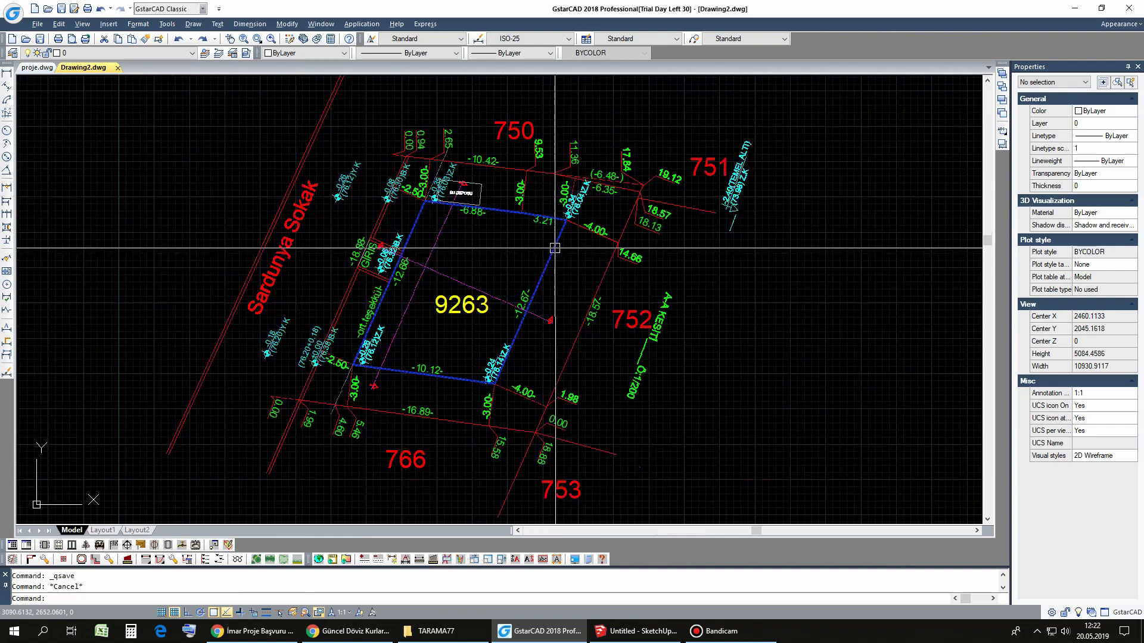
pyautogui.click(554, 250)
pyautogui.click(620, 247)
pyautogui.press('Escape')
pyautogui.press('Escape')
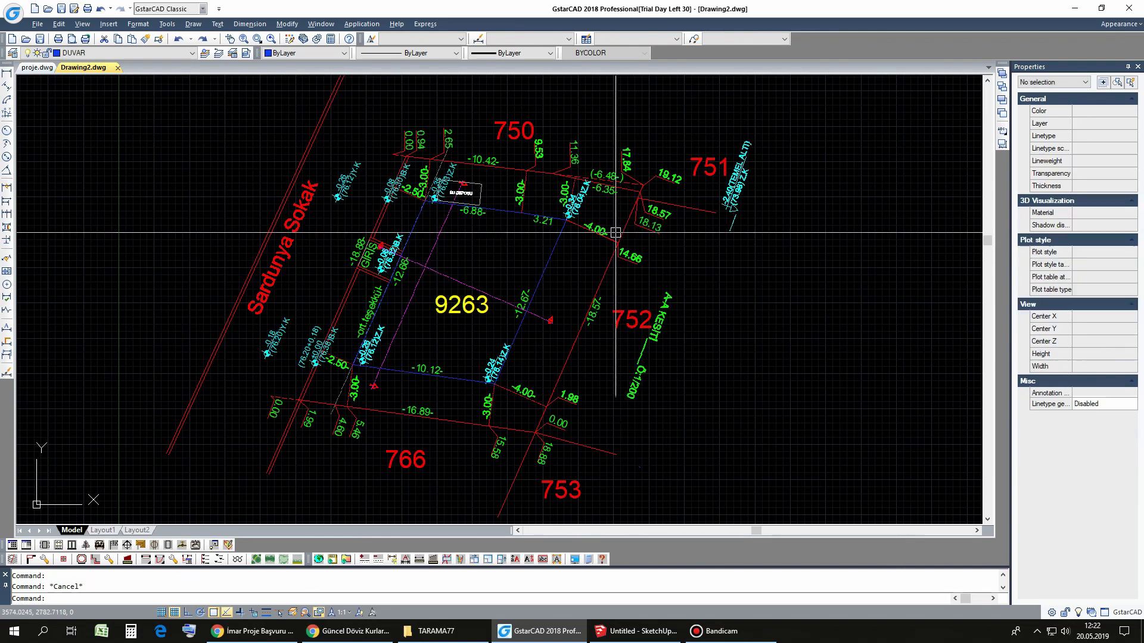
pyautogui.write('LAYISO')
pyautogui.press('Return')
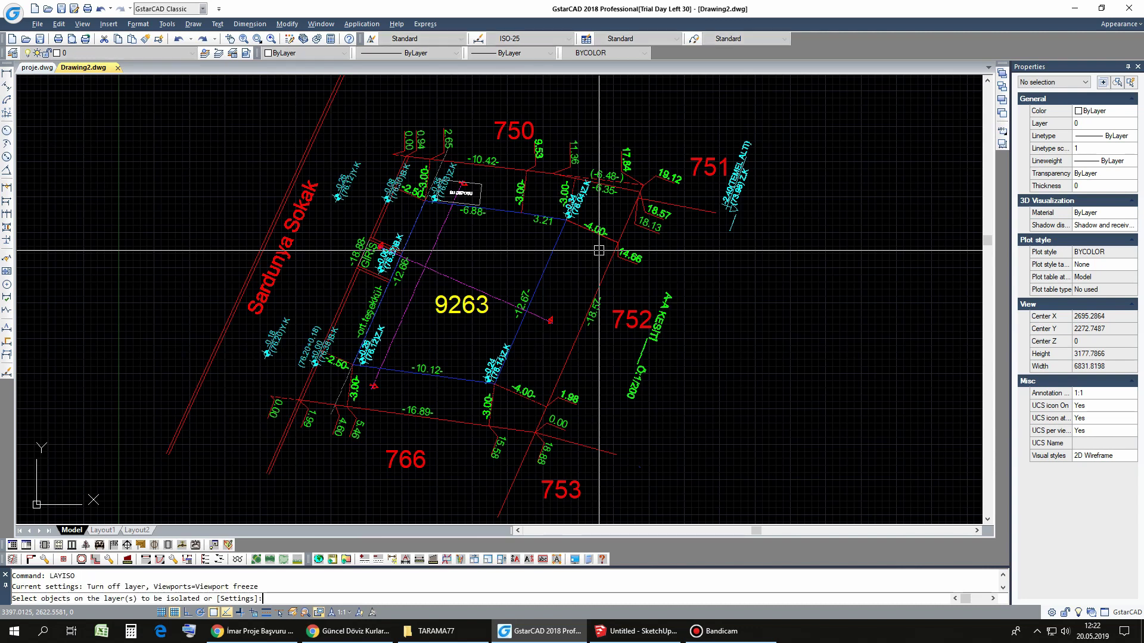
pyautogui.click(605, 266)
pyautogui.press('Return')
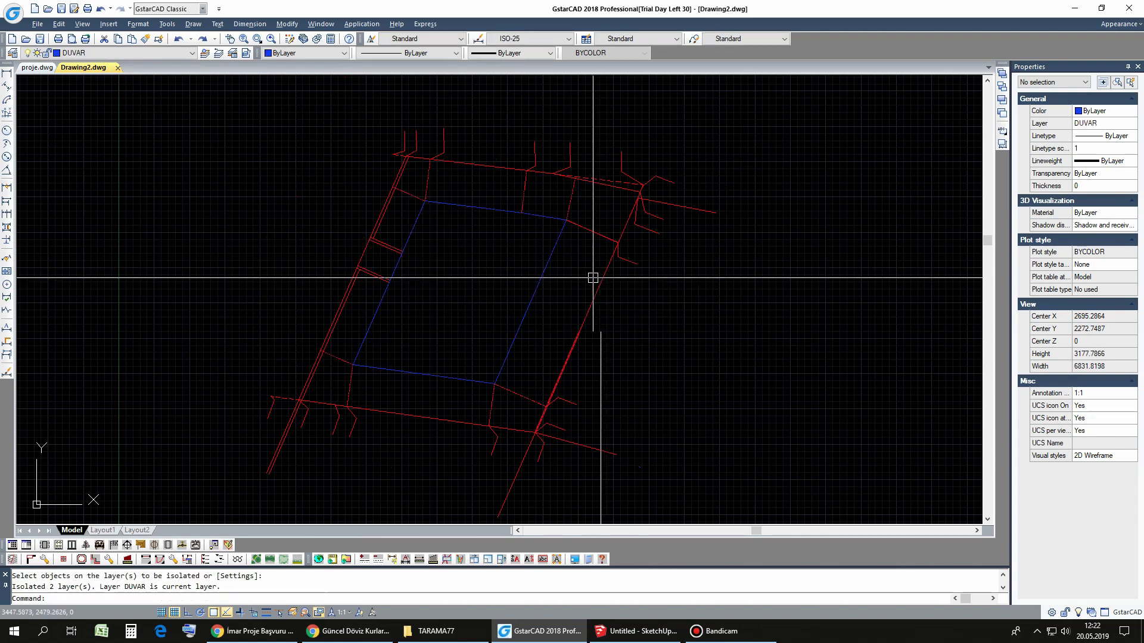
# Step: Select the left, lower and right red parcel boundary lines
pyautogui.write('Cco')
pyautogui.press('Return')
pyautogui.scroll(2, 435, 169)
pyautogui.press('Escape')
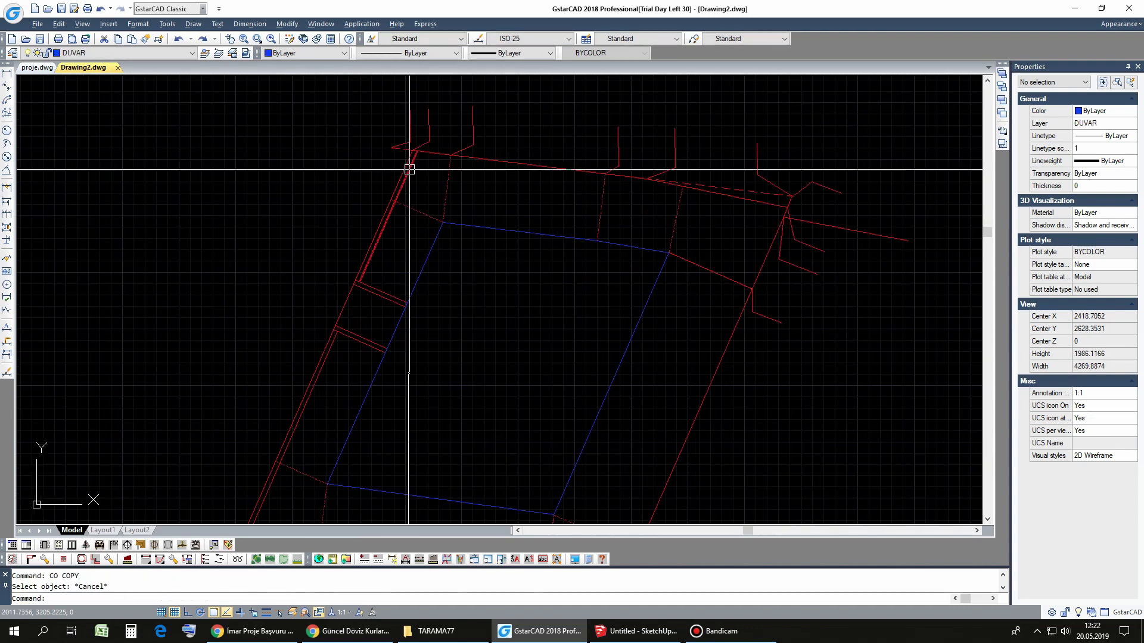
pyautogui.moveTo(403, 199)
pyautogui.mouseDown(button='middle')
pyautogui.moveTo(425, 216)
pyautogui.moveTo(450, 146)
pyautogui.mouseUp(button='middle')
pyautogui.click(370, 243)
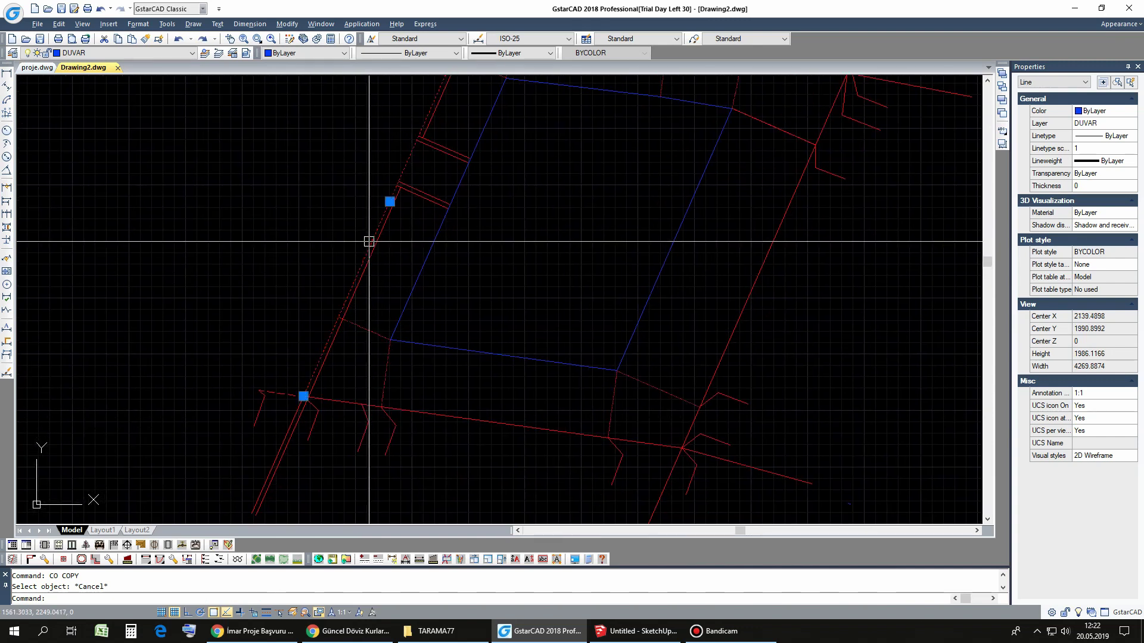
pyautogui.click(595, 434)
pyautogui.click(695, 421)
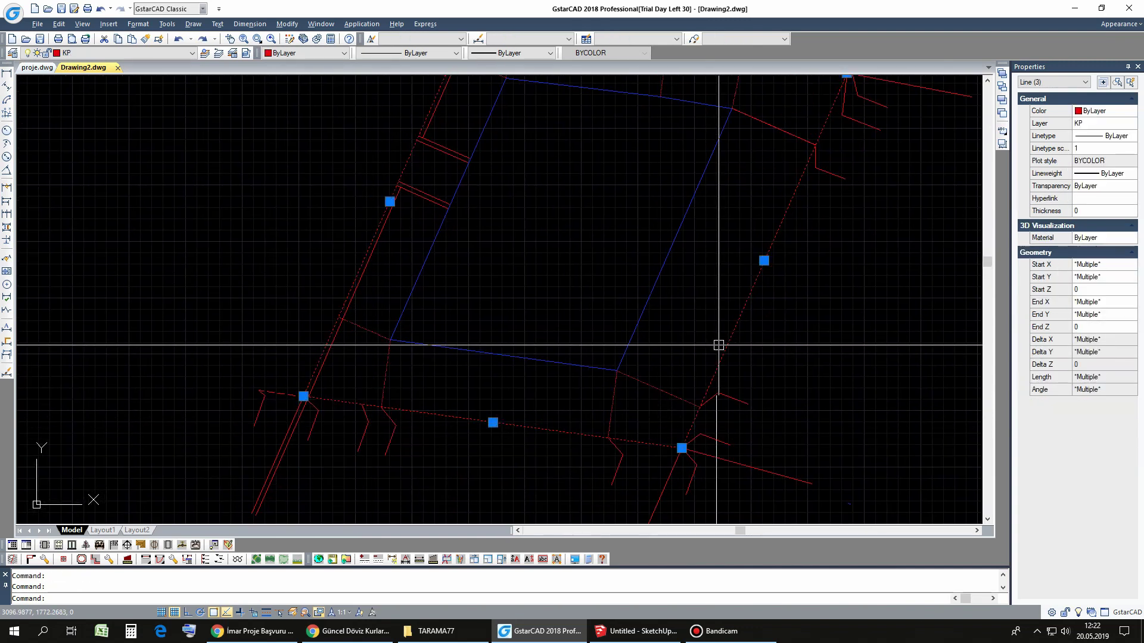
# Step: Add the two top boundary segments and the blue building outline to the selection
pyautogui.moveTo(778, 164); pyautogui.dragTo(690, 309, button='middle')
pyautogui.click(720, 203)
pyautogui.click(588, 176)
pyautogui.click(512, 239)
pyautogui.scroll(-3, 513, 238)
pyautogui.scroll(-2, 409, 248)
# Step: Copy the outlines straight to the right with Ortho (F8), then restore the isolated layers
pyautogui.write('co')
pyautogui.press('Return')
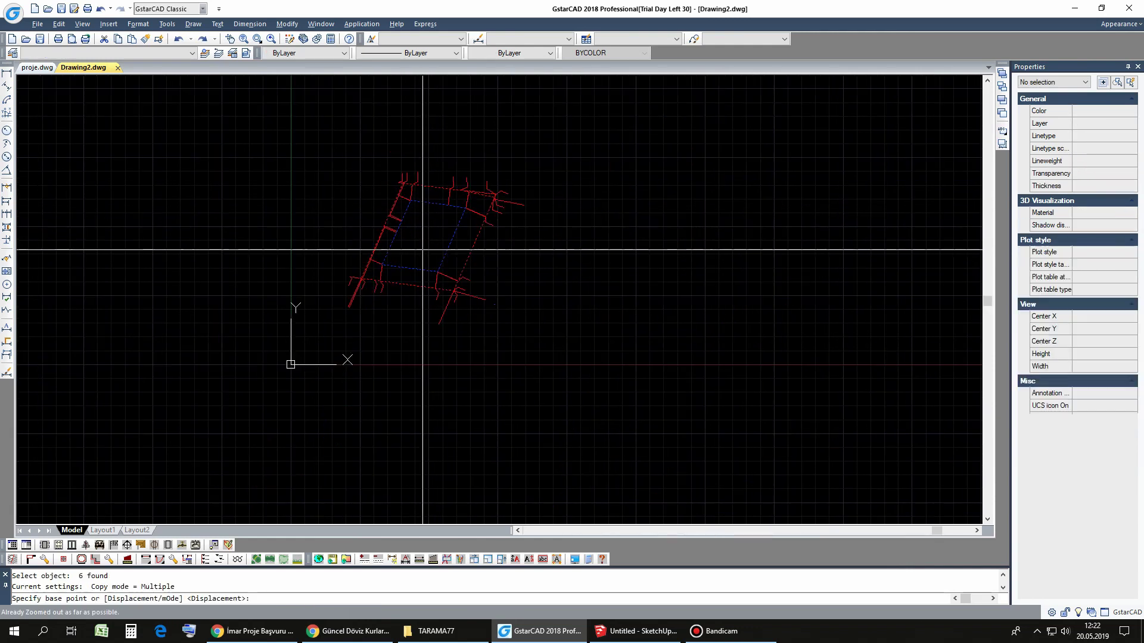
pyautogui.click(429, 237)
pyautogui.press('F8')
pyautogui.click(661, 286)
pyautogui.press('Escape')
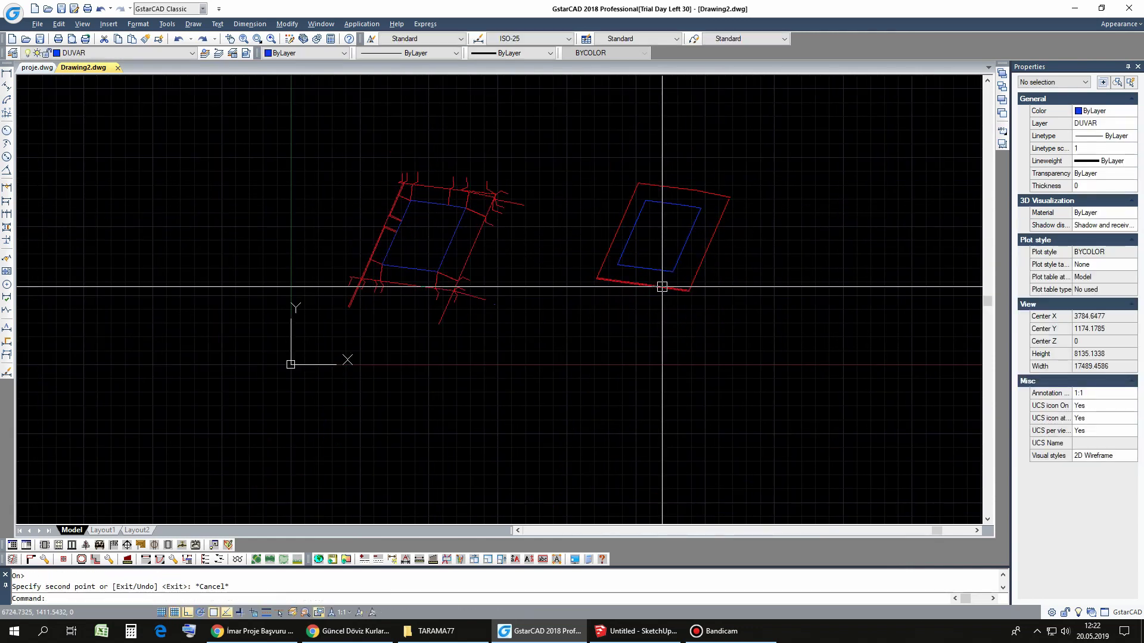
pyautogui.write('LAYOn')
pyautogui.press('Return')
pyautogui.write('e')
pyautogui.press('Return')
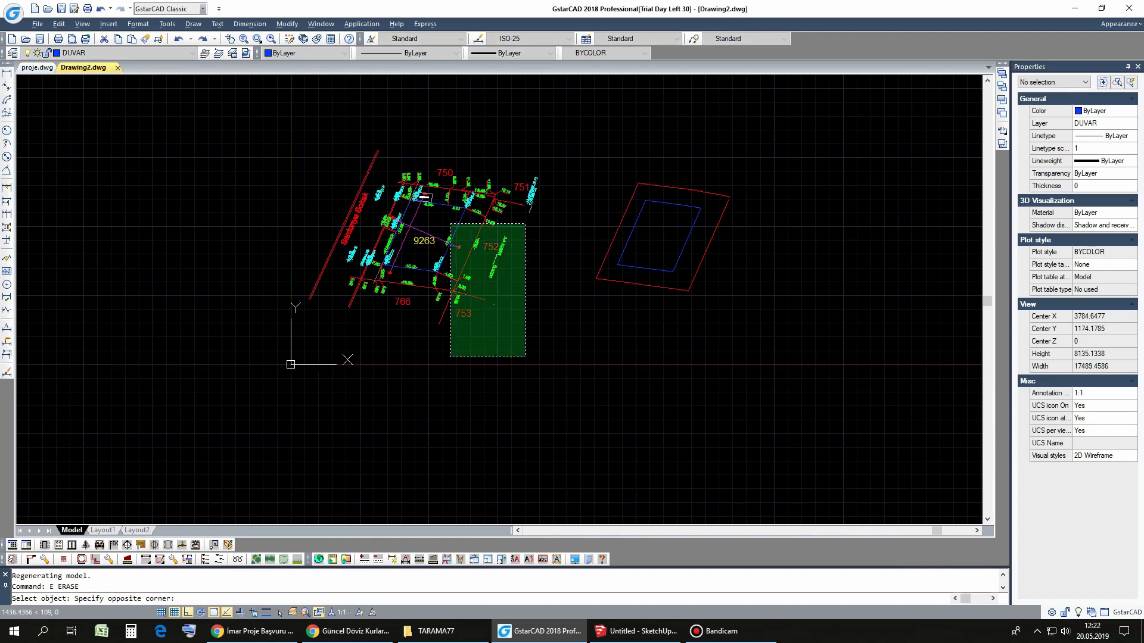
# Step: Erase the original site plan, leaving only the copied red and blue outlines
pyautogui.moveTo(526, 357); pyautogui.dragTo(241, 125)
pyautogui.press('Return')
pyautogui.middleClick(582, 235)
pyautogui.middleClick(582, 235)
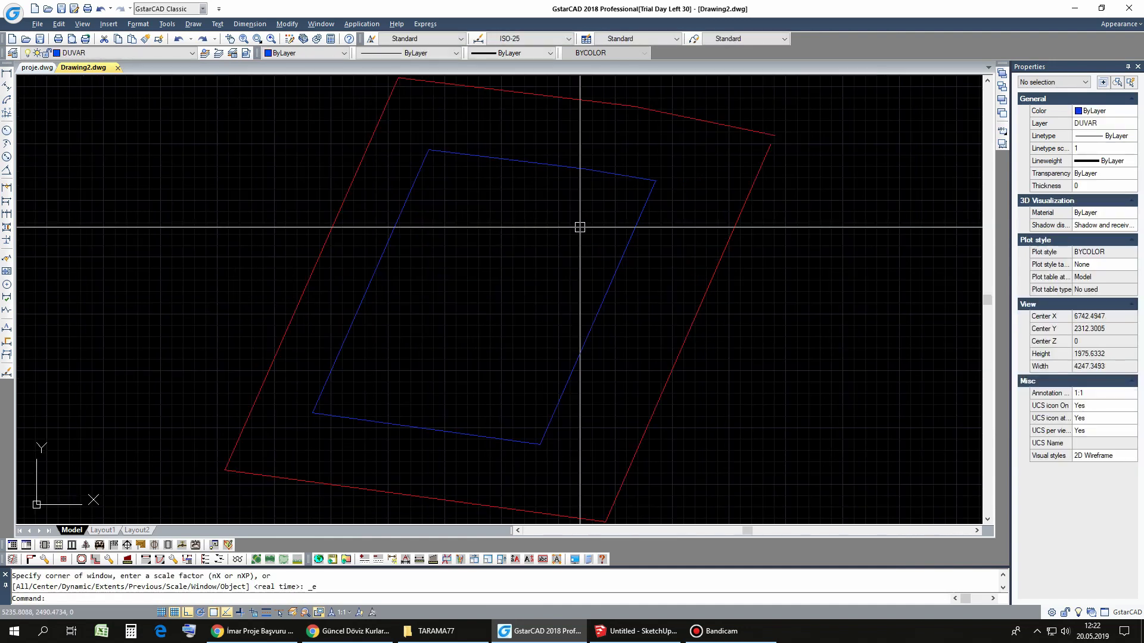
pyautogui.write('f')
pyautogui.press('Return')
pyautogui.click(764, 158)
# Step: Save the outlines as V.dwg and close that drawing
pyautogui.hotkey('ctrl', 's')
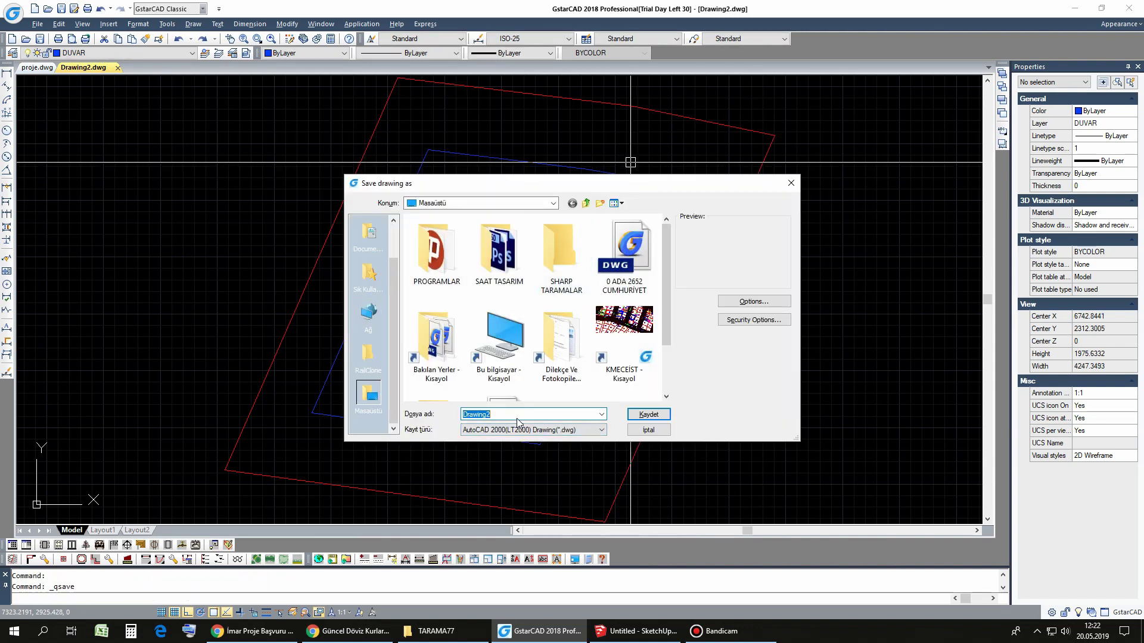
pyautogui.press('Return')
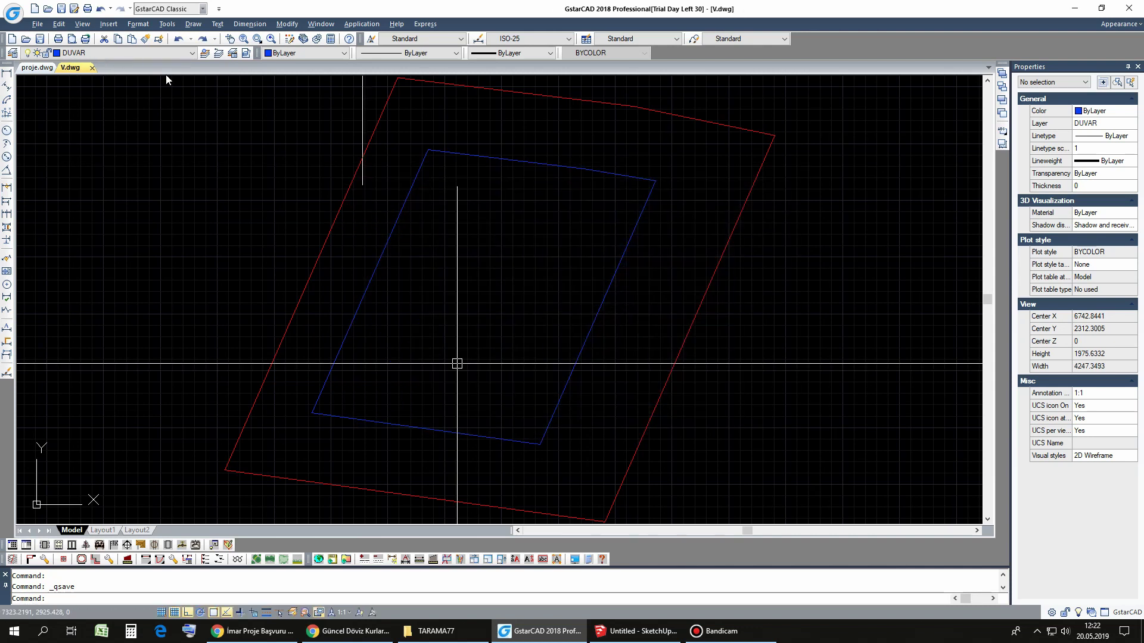
pyautogui.hotkey('ctrl', 'F4')
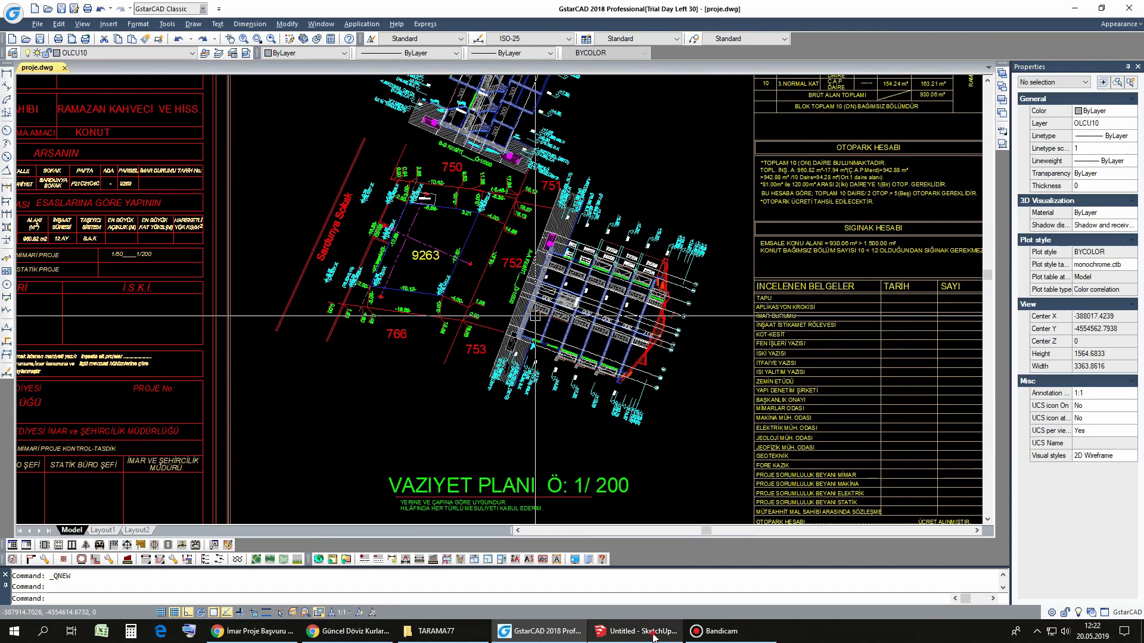
# Step: Import V.dwg from the desktop as an AutoCAD file, setting units in Options
pyautogui.click(652, 633)
pyautogui.click(11, 19)
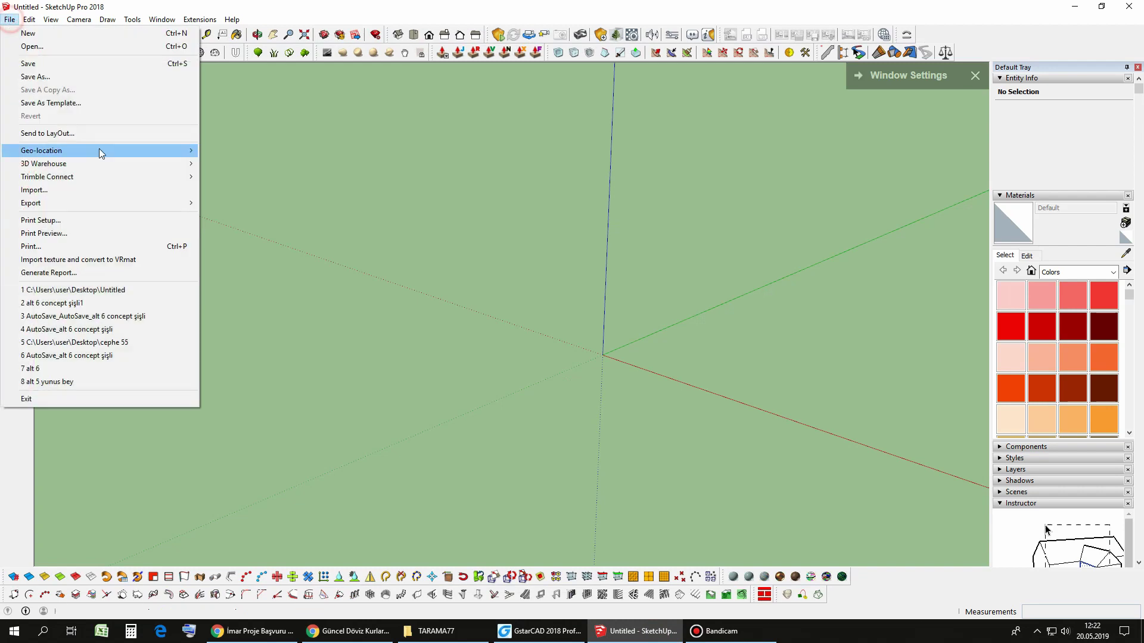
pyautogui.click(72, 189)
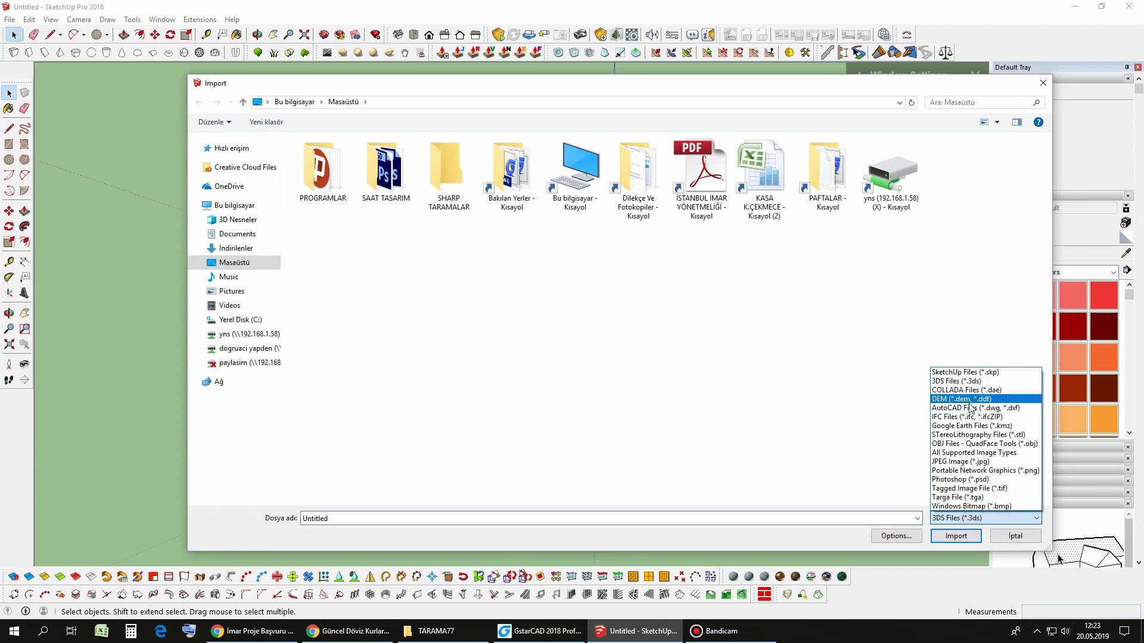
pyautogui.click(971, 409)
pyautogui.click(349, 266)
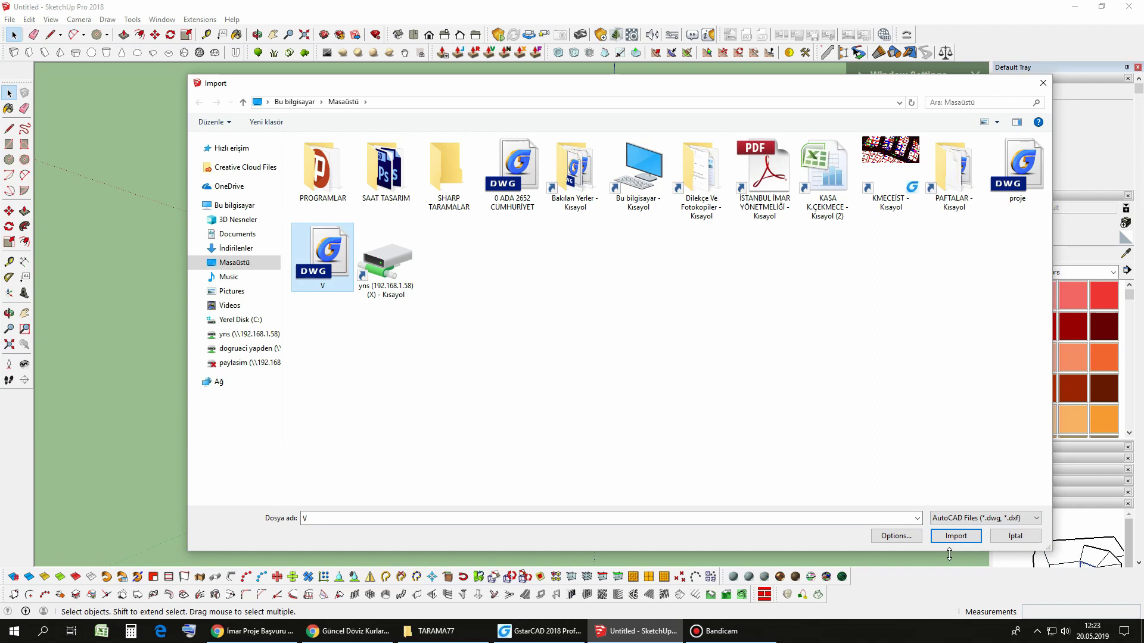
pyautogui.click(897, 537)
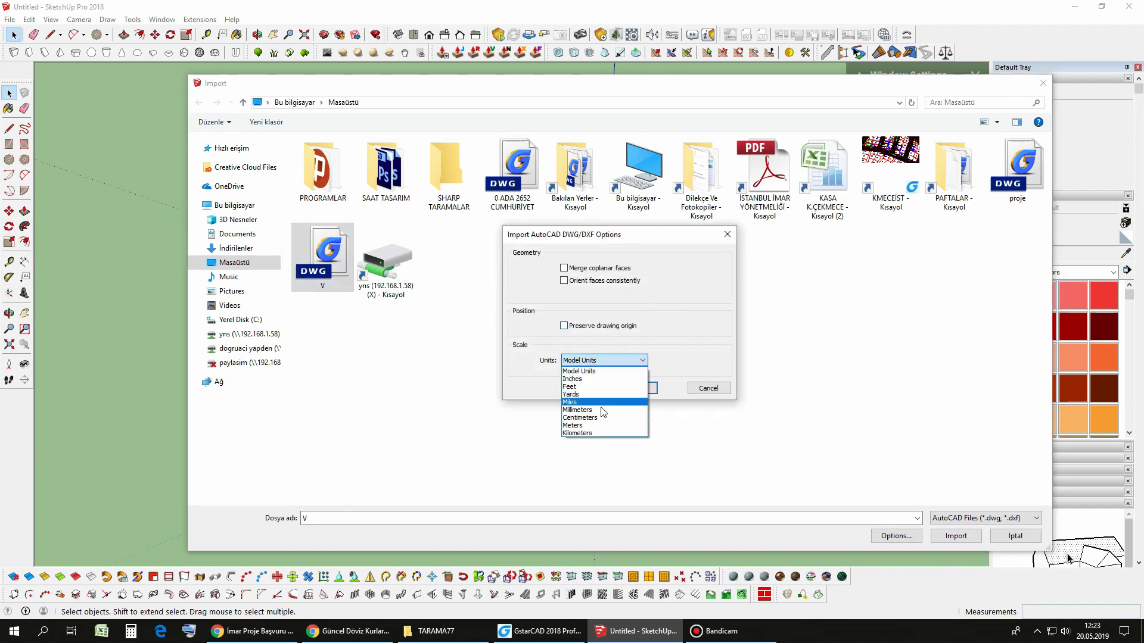
pyautogui.click(623, 390)
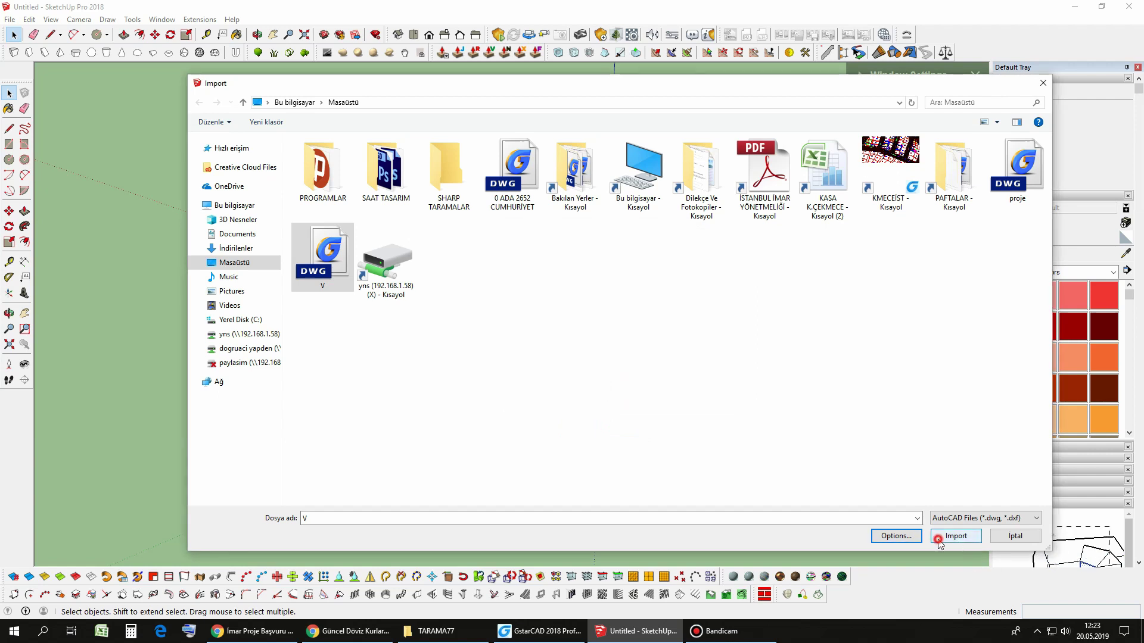
pyautogui.click(939, 540)
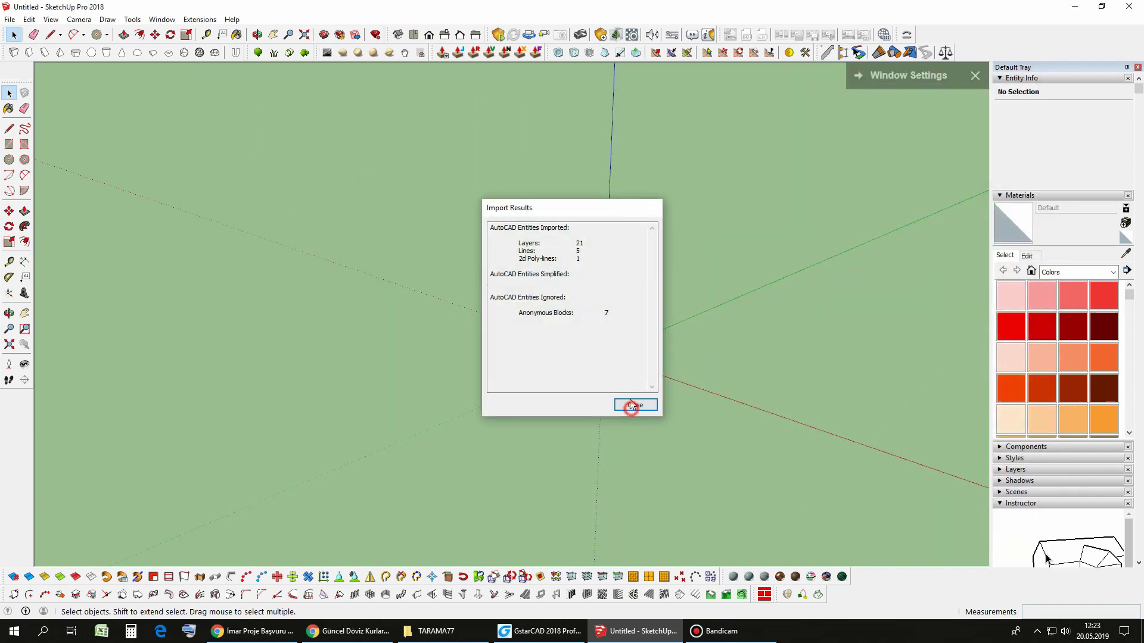
pyautogui.click(631, 405)
# Step: Check the model's units in Window > Model Info
pyautogui.click(162, 19)
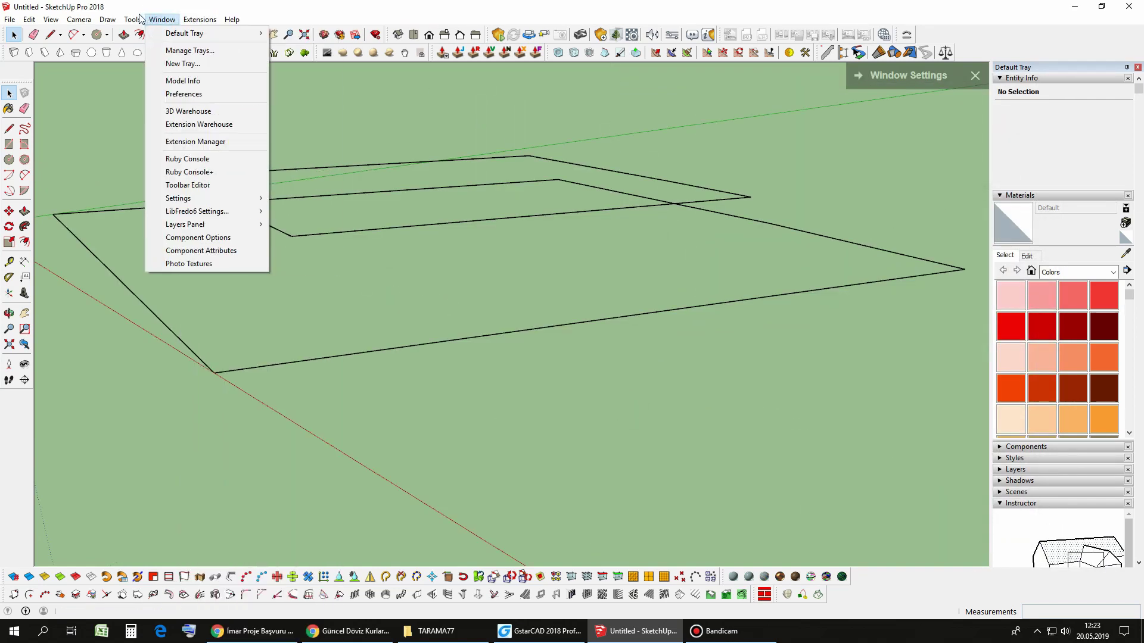
pyautogui.click(133, 19)
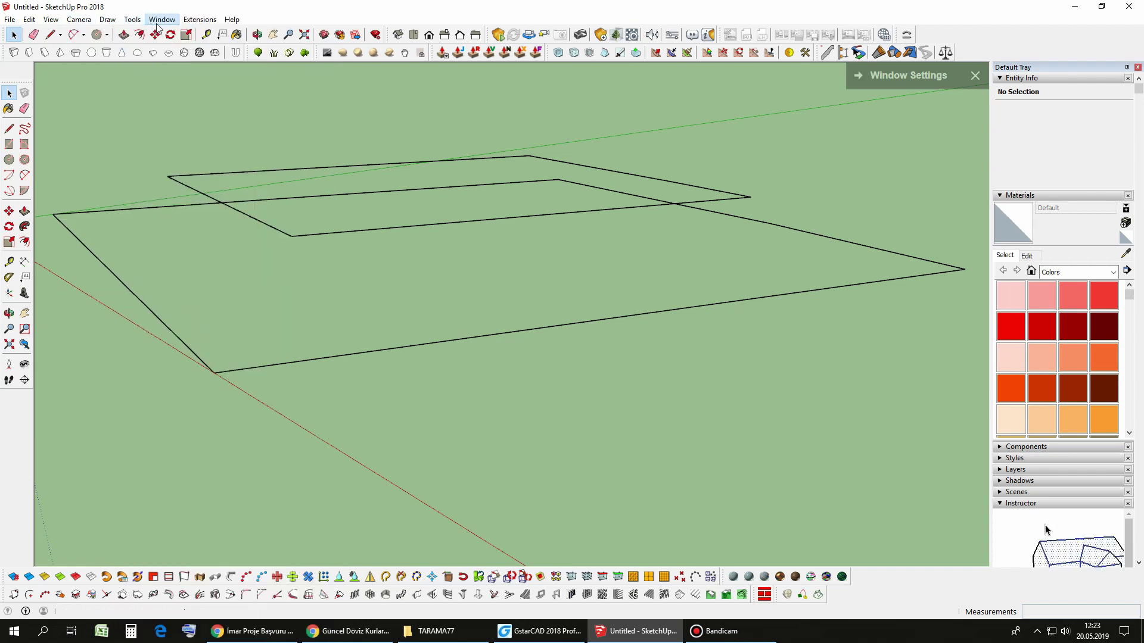
pyautogui.click(185, 78)
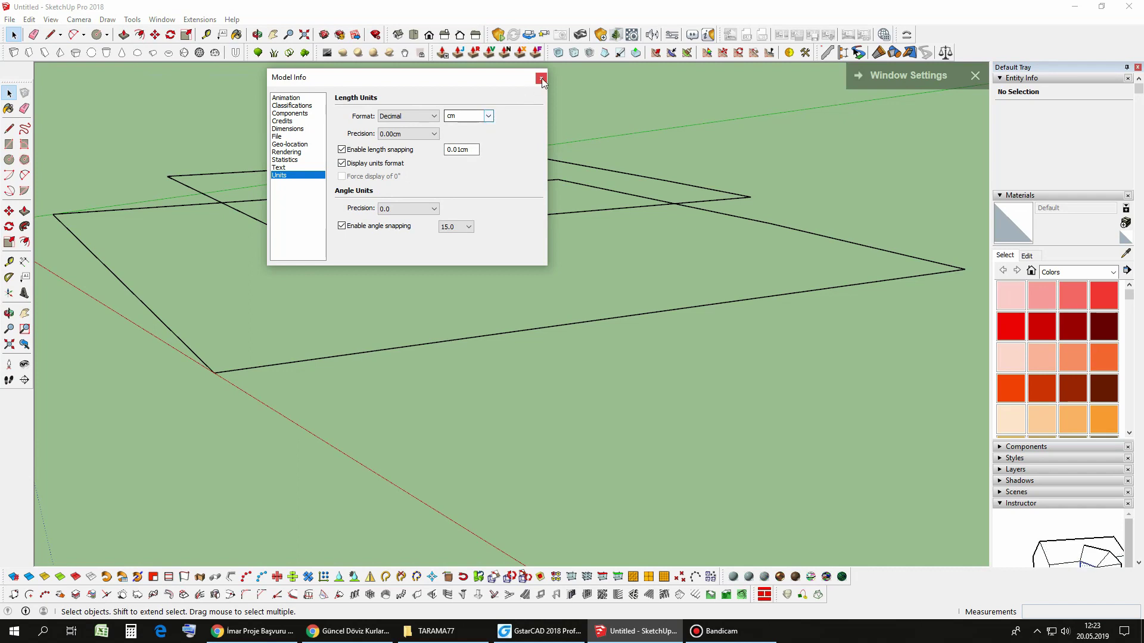
pyautogui.click(541, 78)
# Step: Open the imported group and test moving the rectangle, cancelling so it stays on the ground
pyautogui.moveTo(615, 326)
pyautogui.mouseDown(button='middle')
pyautogui.moveTo(608, 234)
pyautogui.moveTo(786, 196)
pyautogui.moveTo(777, 334)
pyautogui.moveTo(510, 250)
pyautogui.moveTo(478, 174)
pyautogui.moveTo(463, 194)
pyautogui.moveTo(455, 178)
pyautogui.moveTo(496, 191)
pyautogui.moveTo(444, 195)
pyautogui.mouseUp(button='middle')
pyautogui.scroll(-3, 463, 194)
pyautogui.scroll(-1, 460, 187)
pyautogui.click(455, 184)
pyautogui.doubleClick(452, 185)
pyautogui.press('m')
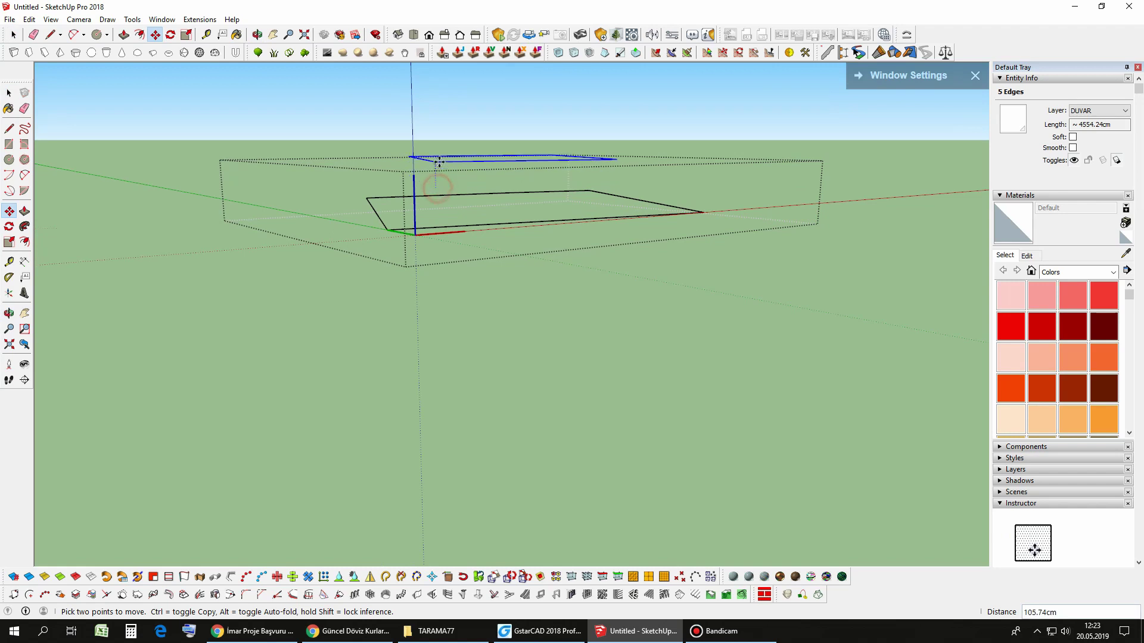
pyautogui.moveTo(366, 197)
pyautogui.mouseDown(button='middle')
pyautogui.moveTo(431, 194)
pyautogui.moveTo(435, 182)
pyautogui.mouseUp(button='middle')
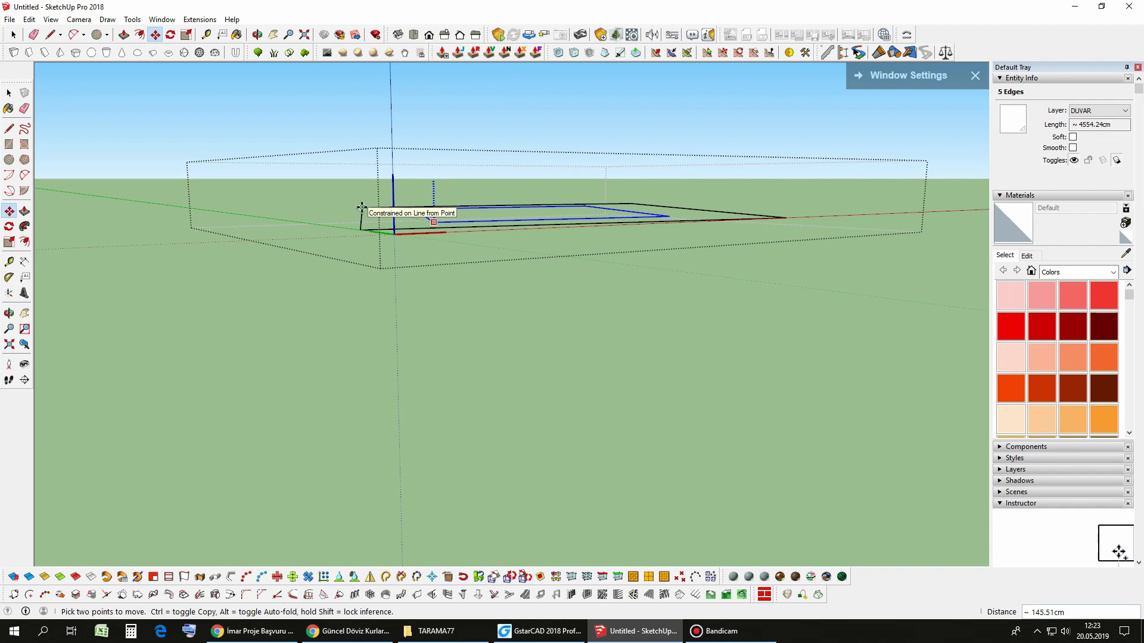
pyautogui.press('Escape')
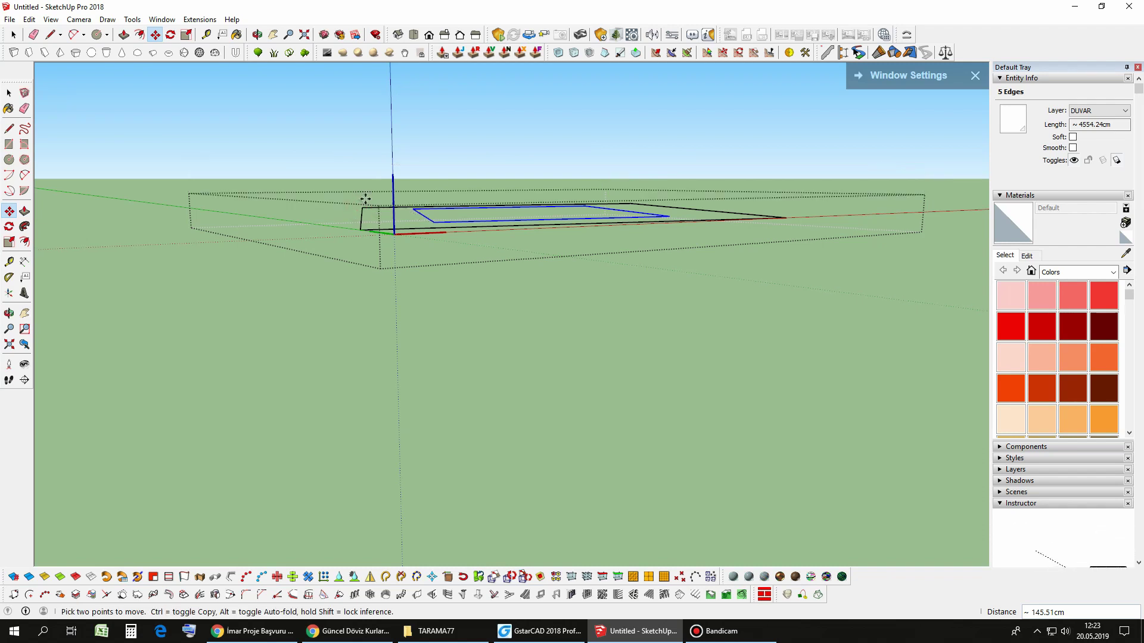
pyautogui.moveTo(435, 204)
pyautogui.mouseDown(button='middle')
pyautogui.moveTo(470, 248)
pyautogui.moveTo(472, 232)
pyautogui.moveTo(455, 229)
pyautogui.moveTo(488, 301)
pyautogui.moveTo(676, 209)
pyautogui.moveTo(531, 272)
pyautogui.moveTo(582, 264)
pyautogui.moveTo(503, 298)
pyautogui.moveTo(473, 296)
pyautogui.moveTo(635, 230)
pyautogui.mouseUp(button='middle')
pyautogui.press('space')
pyautogui.click(488, 301)
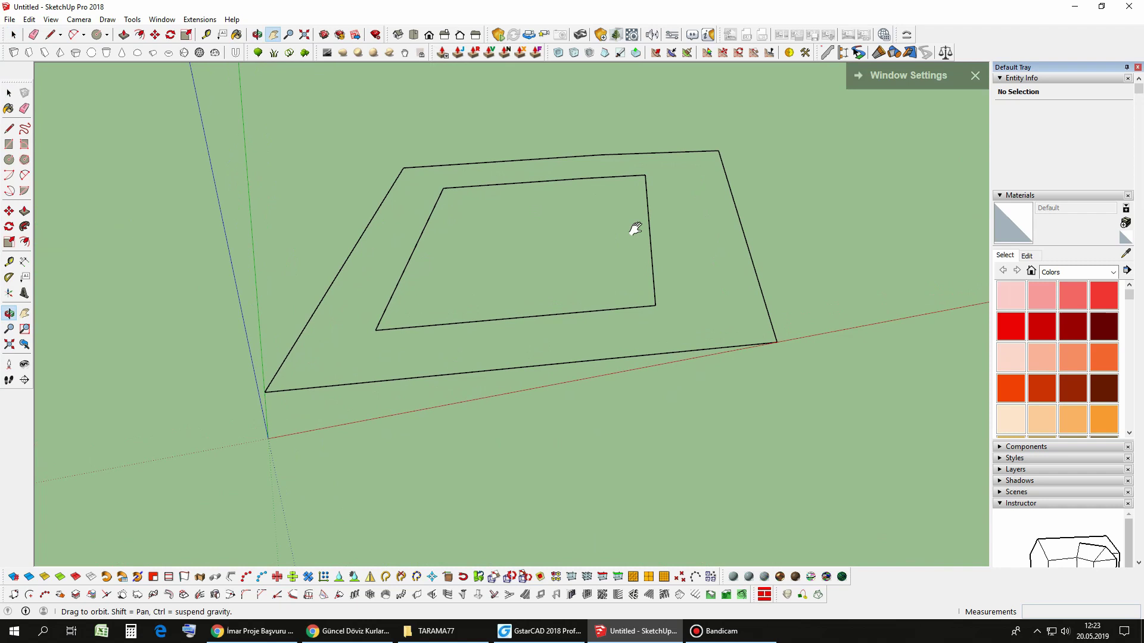
pyautogui.moveTo(774, 179)
pyautogui.mouseDown(button='middle')
pyautogui.moveTo(702, 256)
pyautogui.moveTo(606, 553)
pyautogui.mouseUp(button='middle')
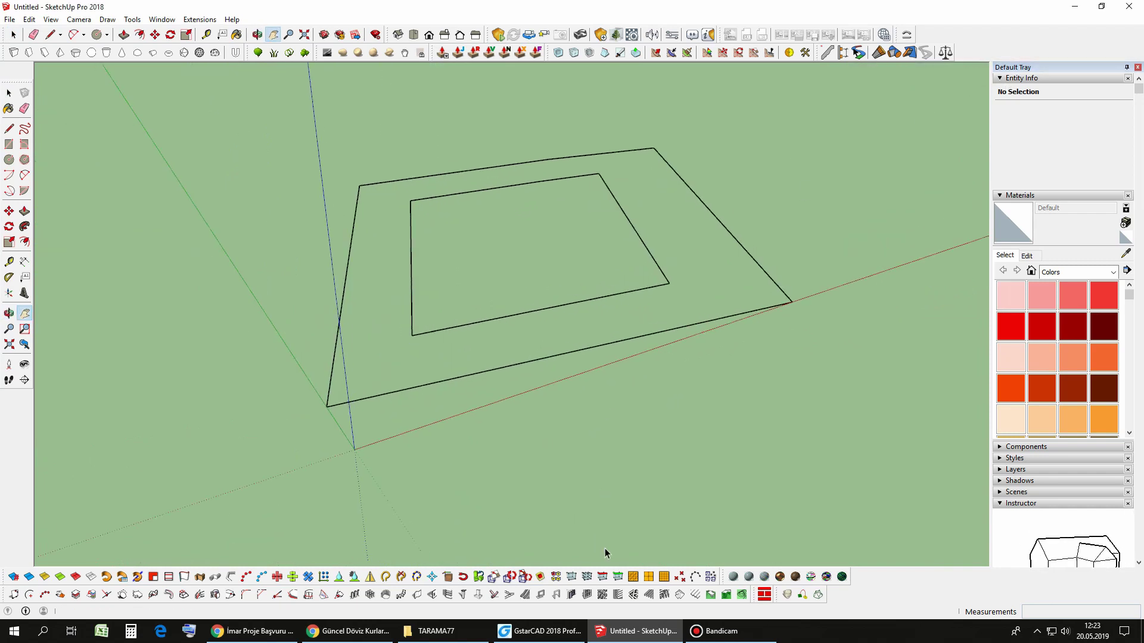
# Step: Switch to GstarCAD's proje.dwg and centre the view on parcel 9263
pyautogui.click(526, 632)
pyautogui.scroll(3, 360, 211)
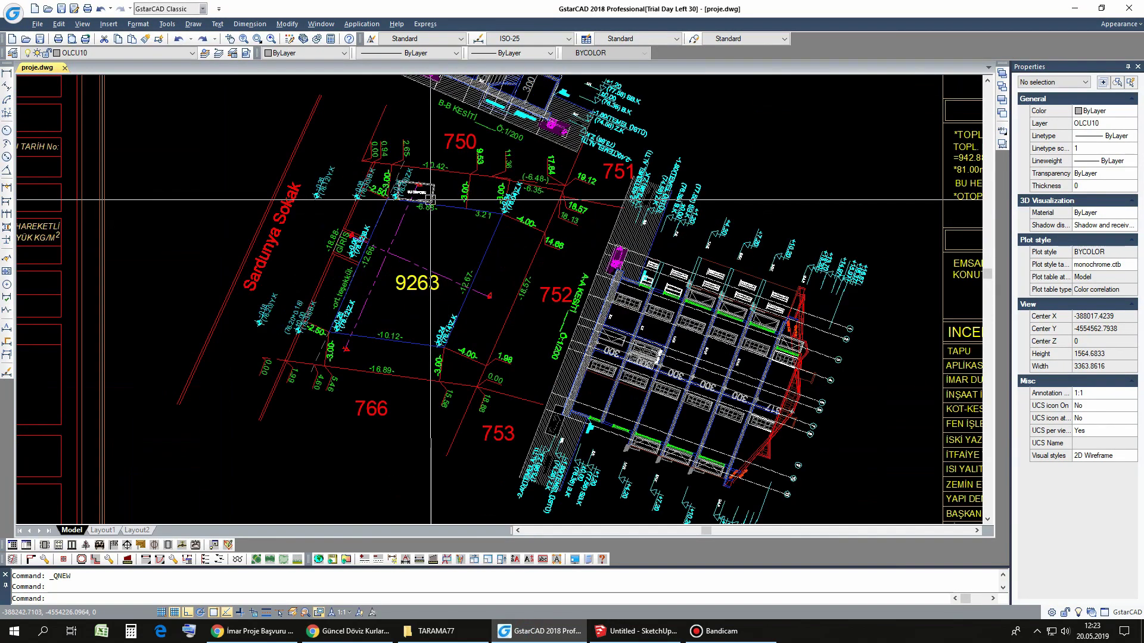
pyautogui.scroll(2, 279, 366)
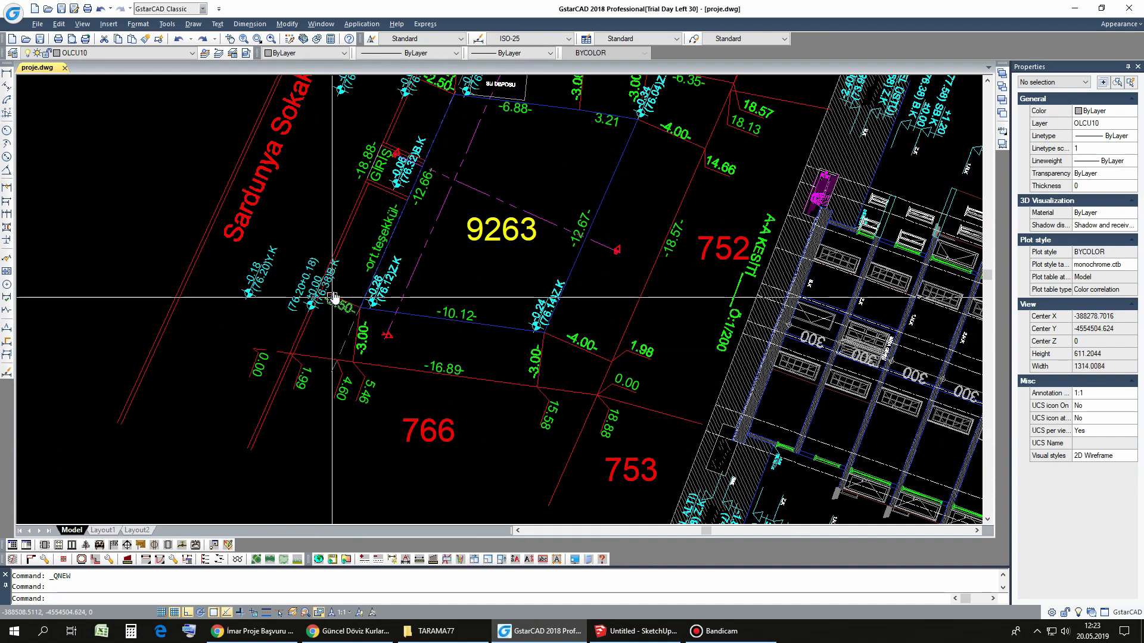
pyautogui.moveTo(334, 299); pyautogui.dragTo(334, 343, button='middle')
pyautogui.moveTo(400, 225); pyautogui.dragTo(361, 299, button='middle')
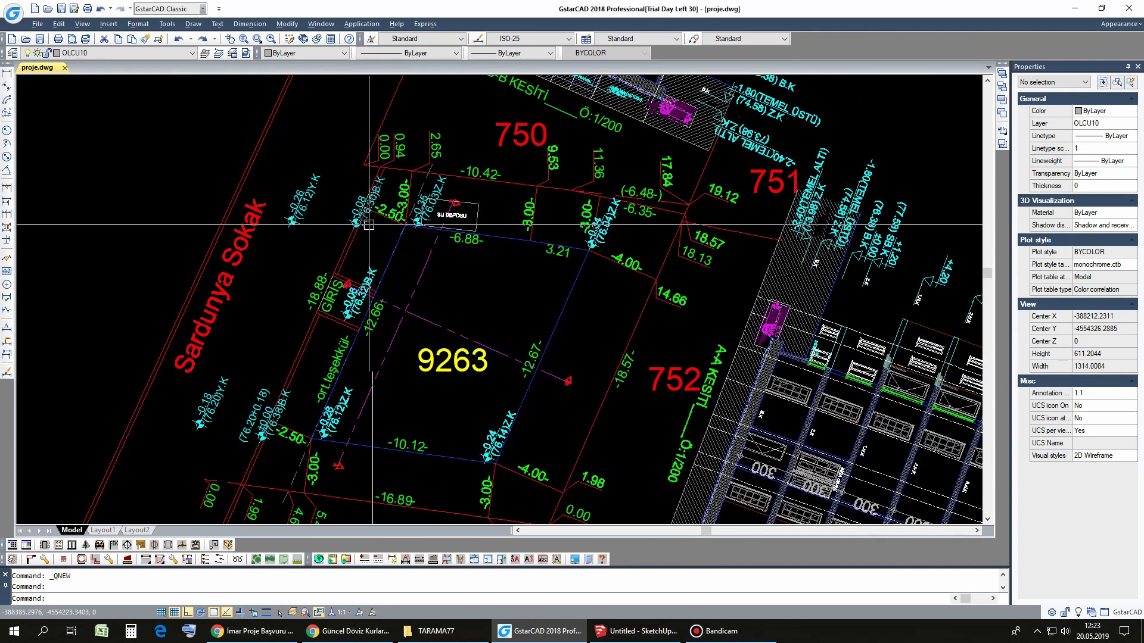
pyautogui.scroll(-2, 370, 220)
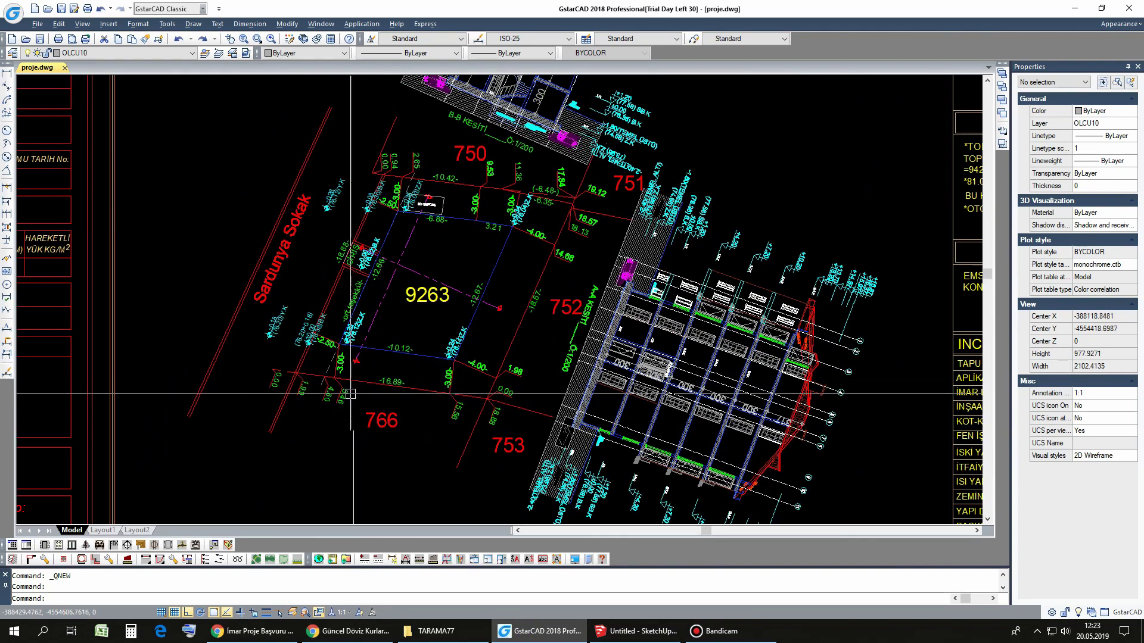
pyautogui.scroll(2, 350, 394)
pyautogui.scroll(2, 280, 286)
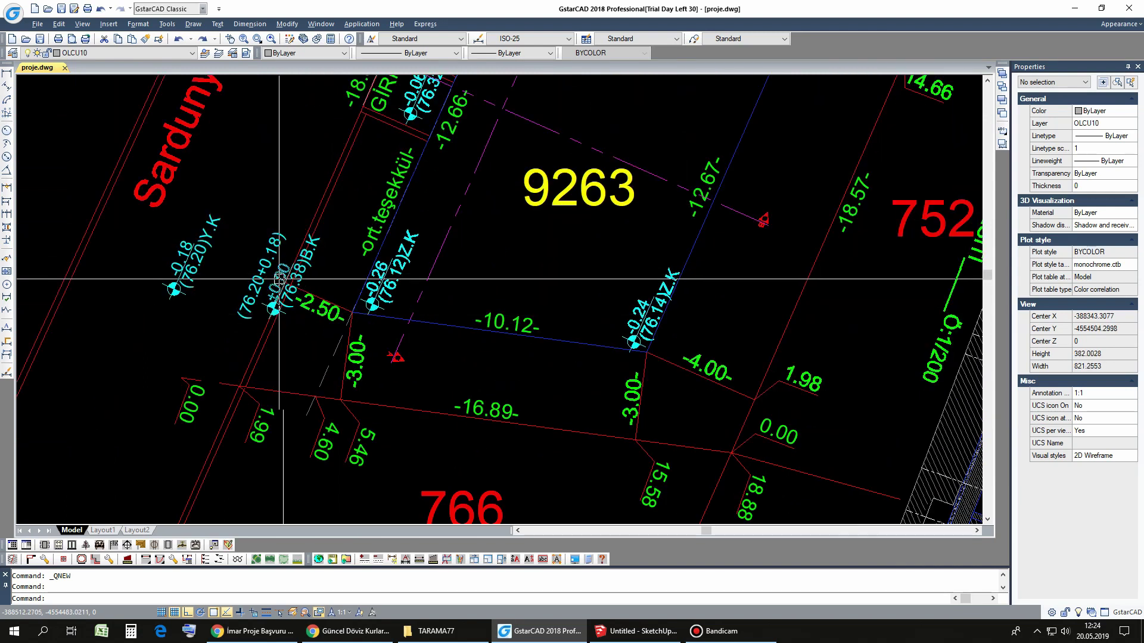
pyautogui.scroll(2, 271, 286)
pyautogui.moveTo(271, 286); pyautogui.dragTo(266, 297, button='middle')
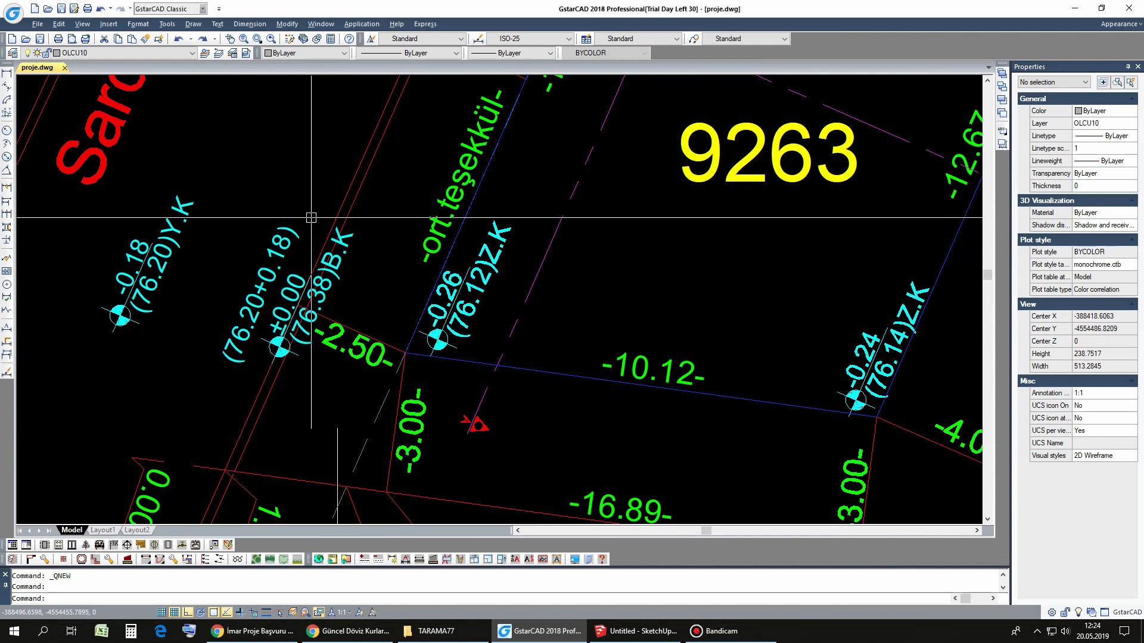
# Step: Pan around parcel 9263 to inspect its SU DEPOSU corner and lower side
pyautogui.scroll(-2, 273, 303)
pyautogui.scroll(-2, 273, 304)
pyautogui.scroll(2, 273, 304)
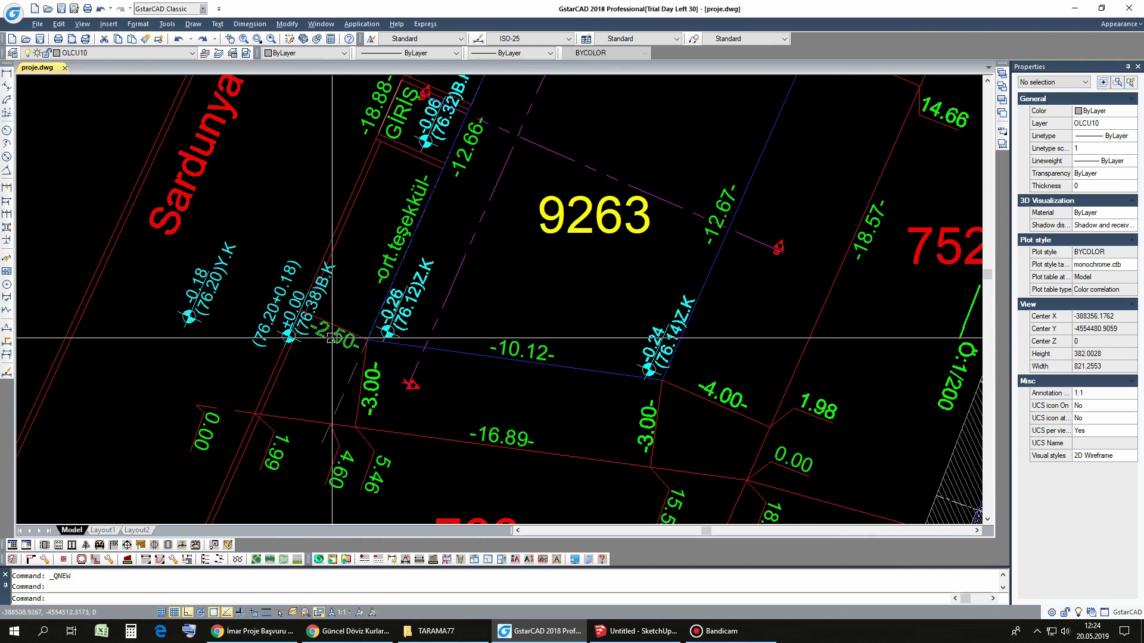
pyautogui.scroll(-2, 339, 324)
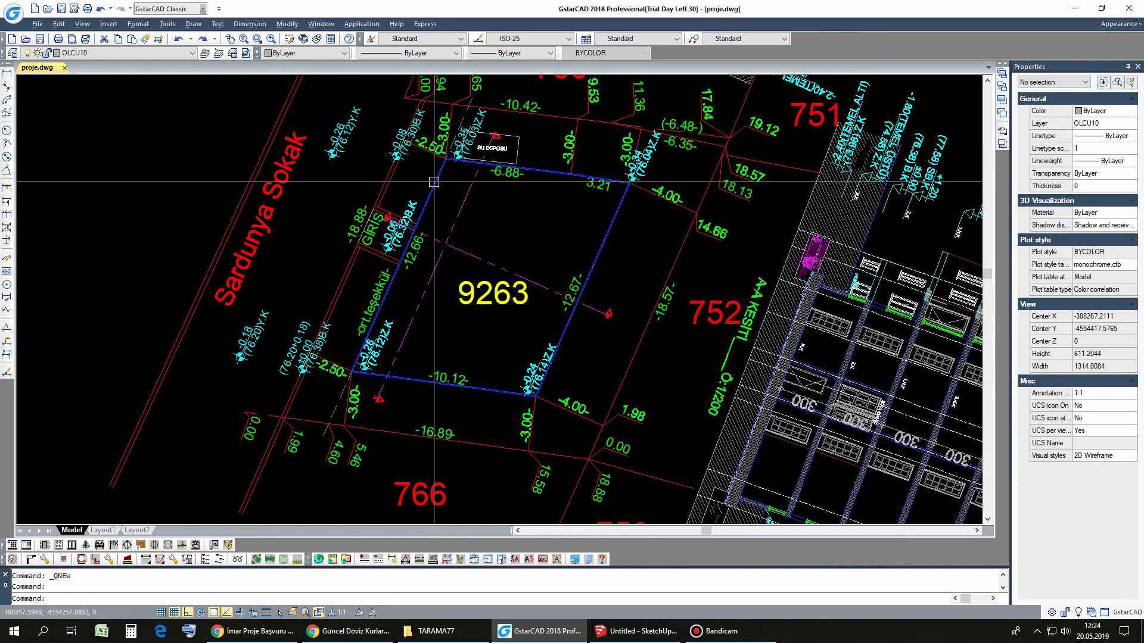
pyautogui.scroll(2, 433, 148)
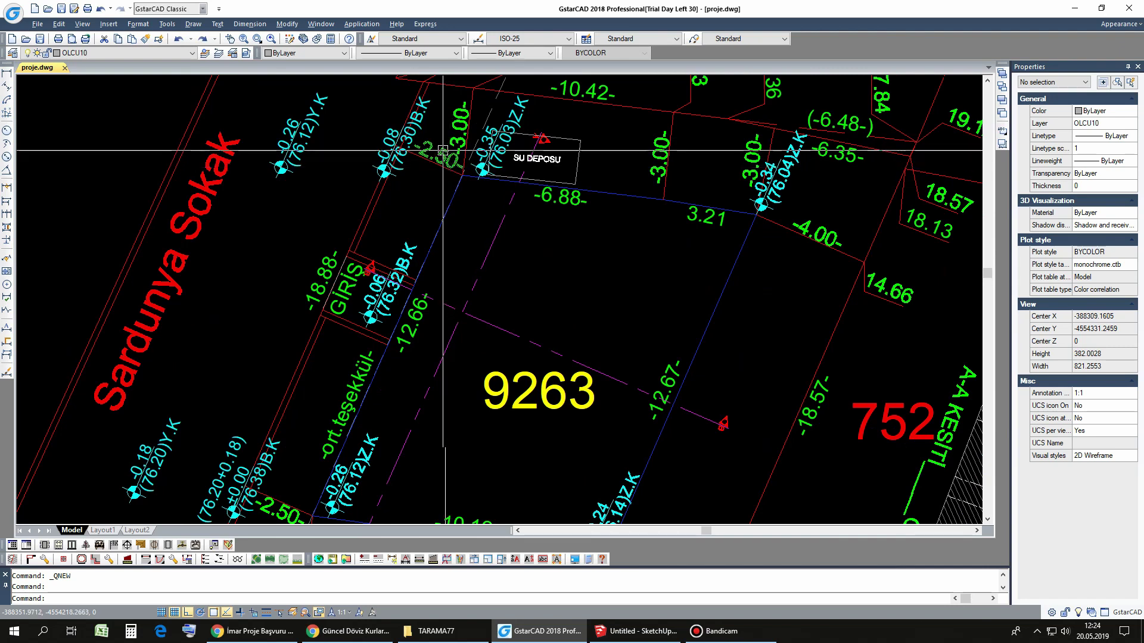
pyautogui.moveTo(443, 150); pyautogui.dragTo(432, 212, button='middle')
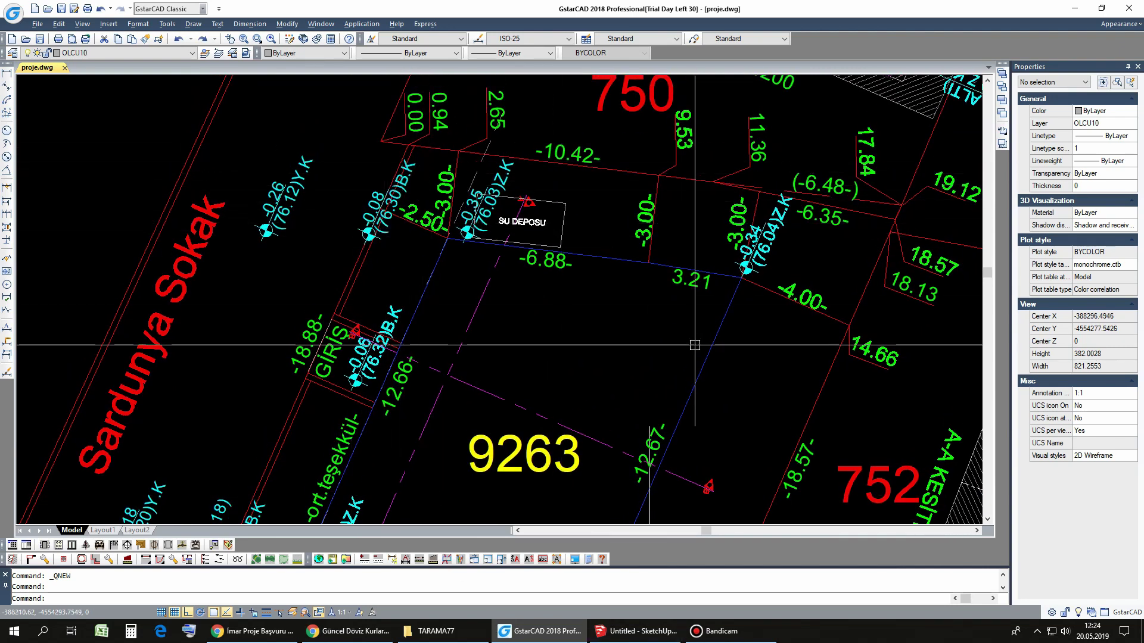
pyautogui.moveTo(695, 345); pyautogui.dragTo(652, 172, button='middle')
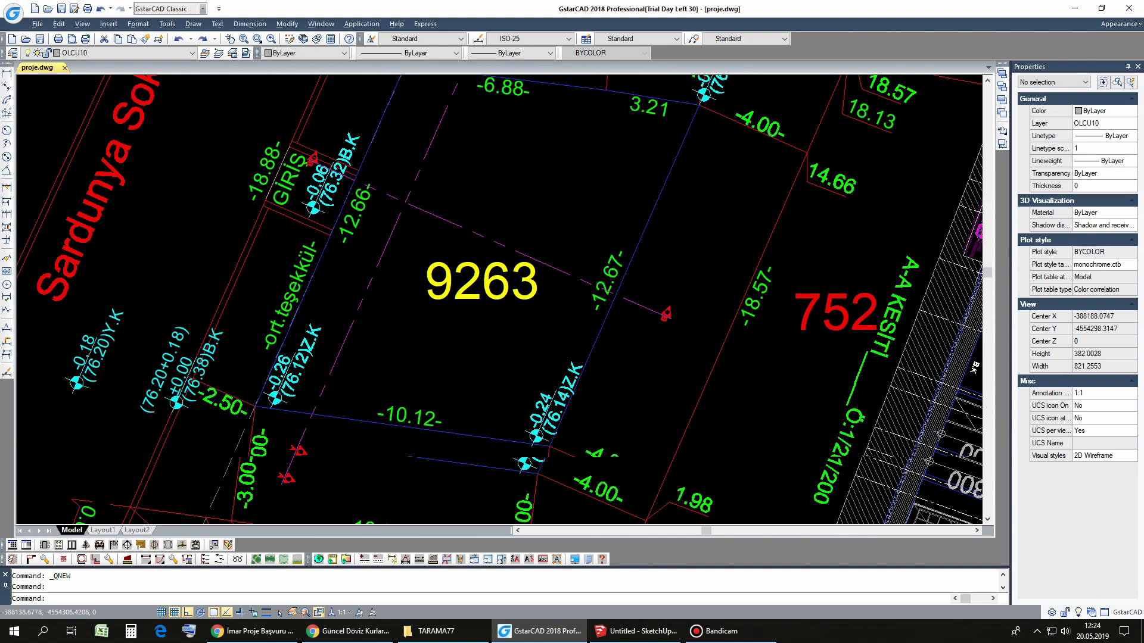
pyautogui.scroll(-1, 584, 331)
pyautogui.scroll(-1, 631, 434)
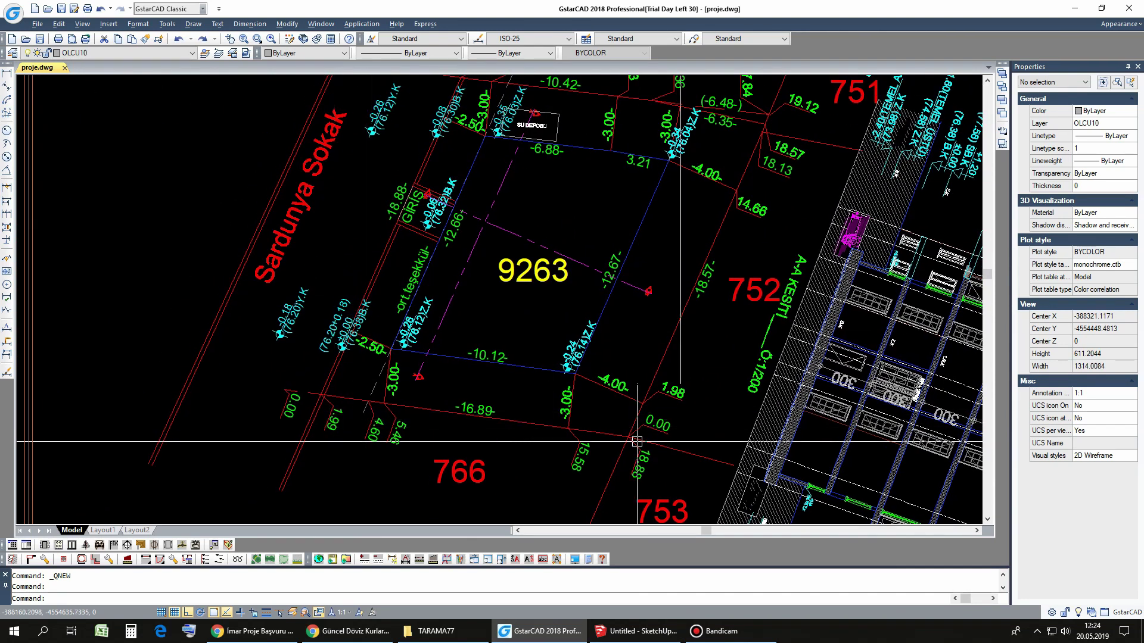
pyautogui.moveTo(816, 113); pyautogui.dragTo(809, 143, button='middle')
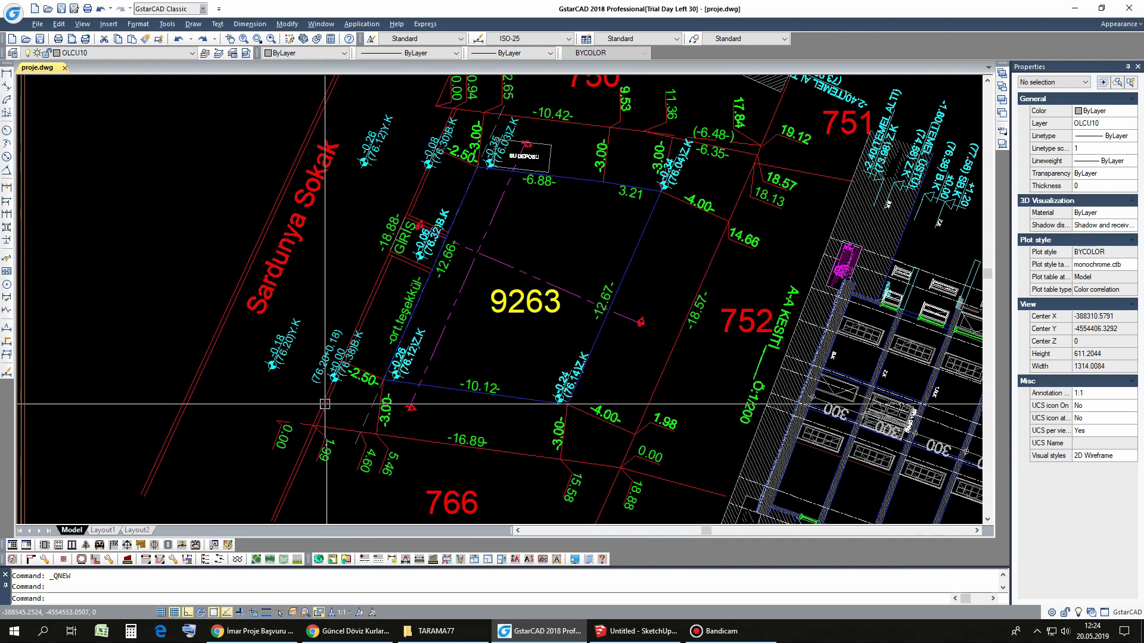
pyautogui.scroll(2, 341, 381)
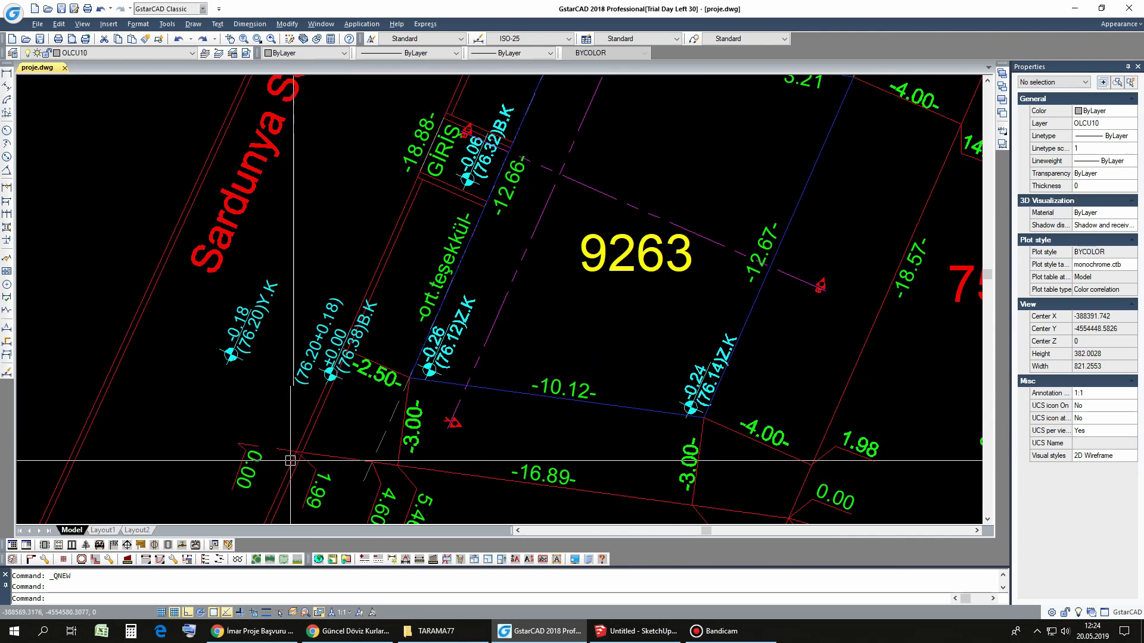
pyautogui.scroll(-2, 297, 437)
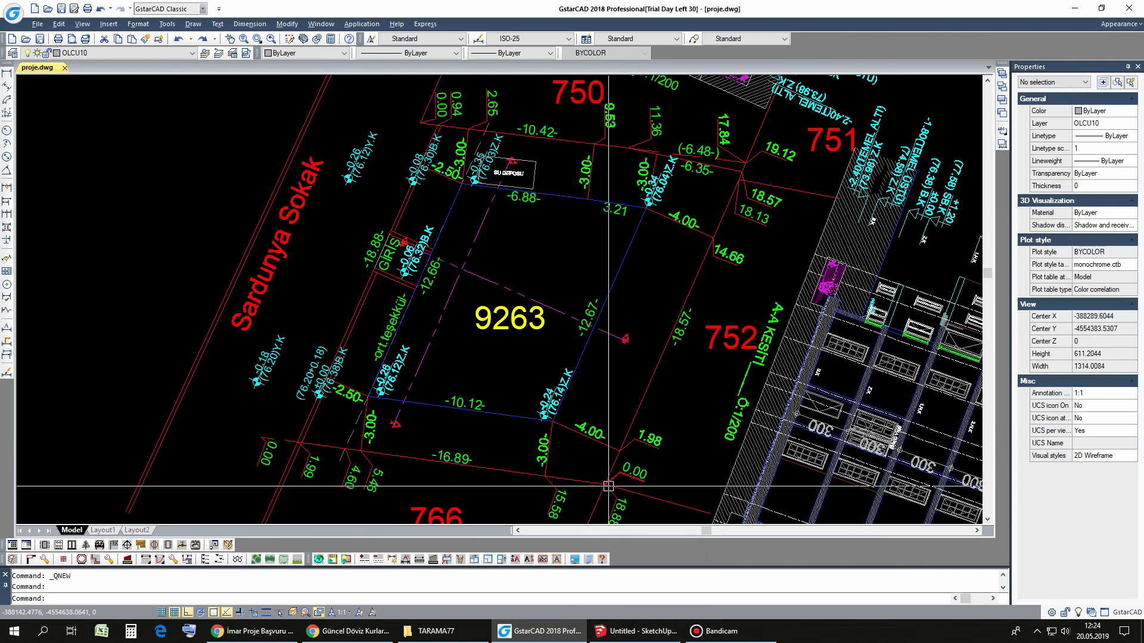
# Step: Draw the missing closing edge between the open endpoints of the outer imported rectangle
pyautogui.click(627, 640)
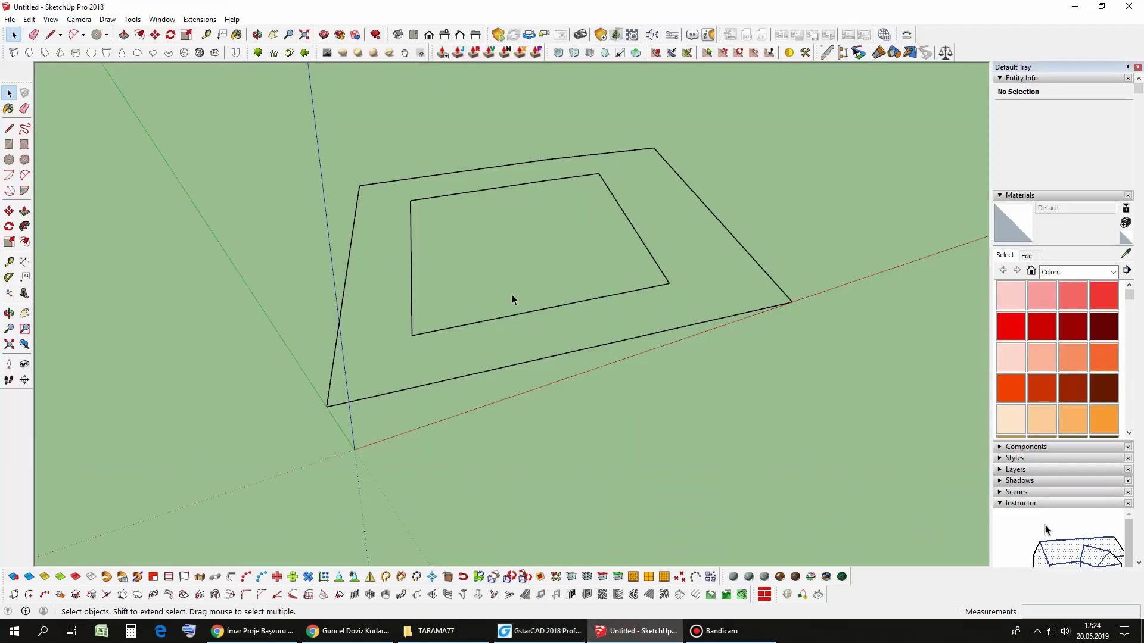
pyautogui.moveTo(604, 259)
pyautogui.mouseDown()
pyautogui.moveTo(616, 242)
pyautogui.moveTo(646, 240)
pyautogui.mouseUp()
pyautogui.press('l')
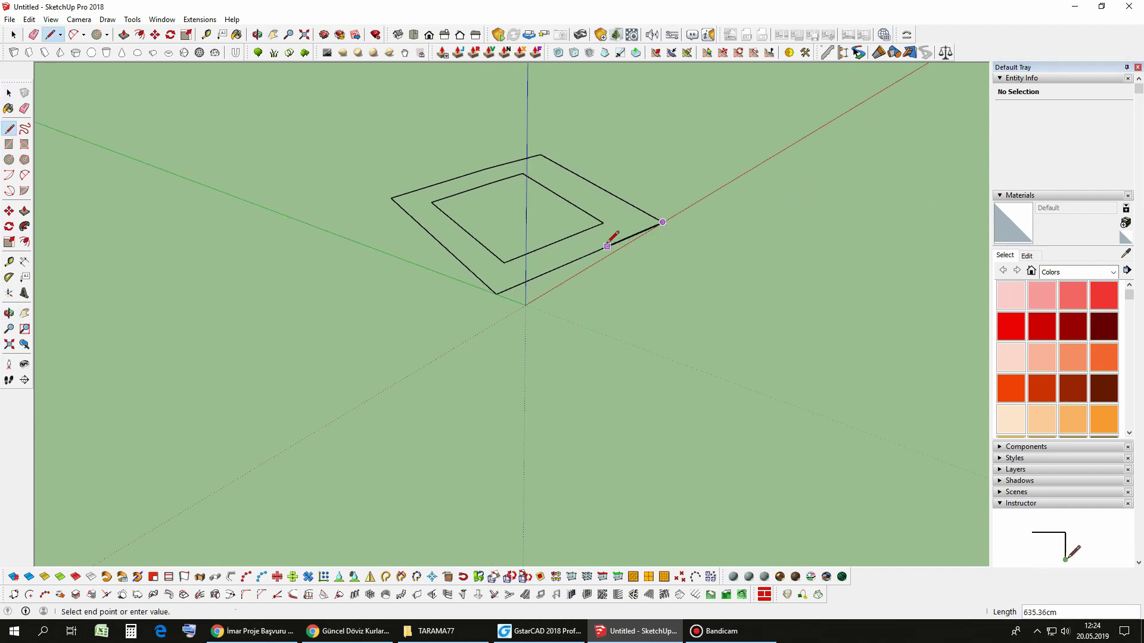
pyautogui.click(488, 294)
pyautogui.moveTo(500, 286); pyautogui.dragTo(506, 260, button='middle')
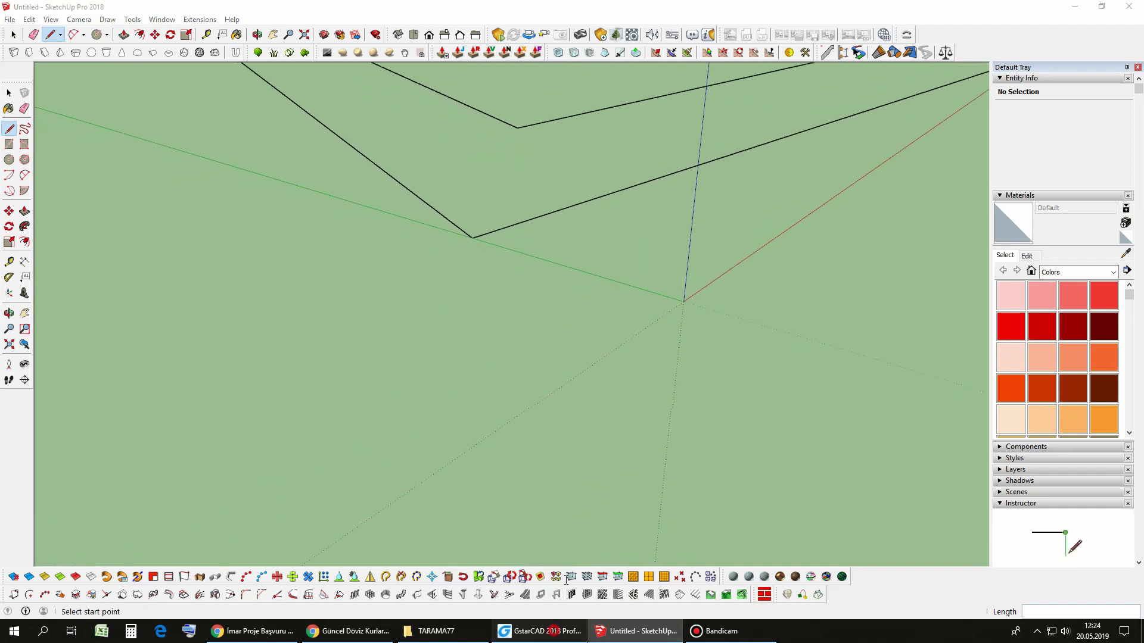
pyautogui.click(564, 626)
# Step: Zoom around the SU DEPOSU corner of parcel 9263 in GstarCAD
pyautogui.scroll(4, 437, 191)
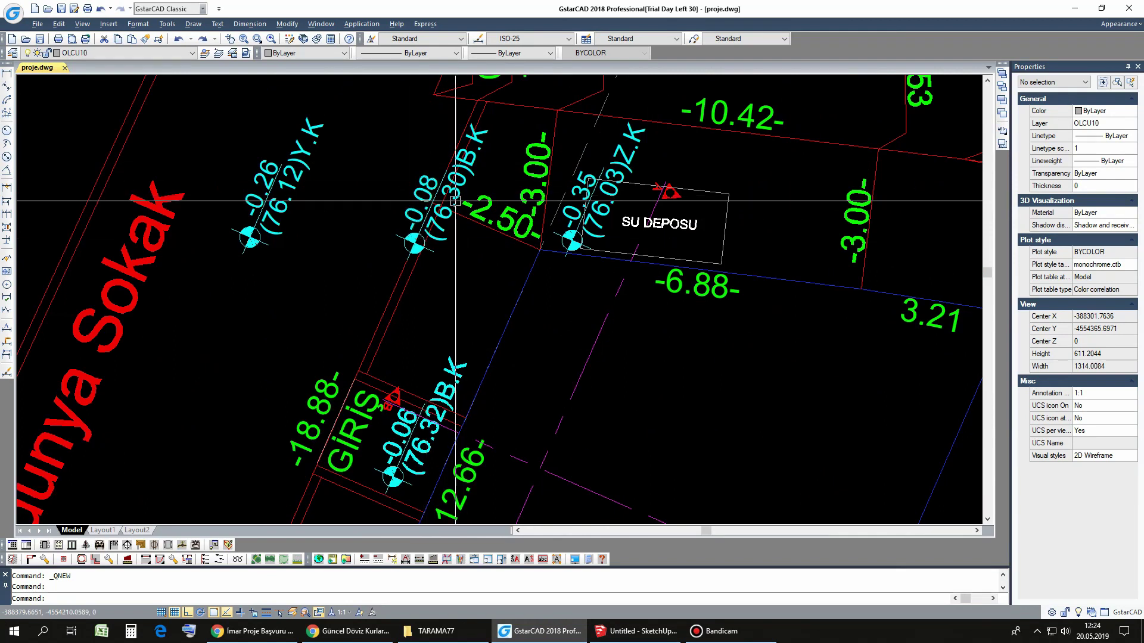
pyautogui.scroll(-2, 468, 182)
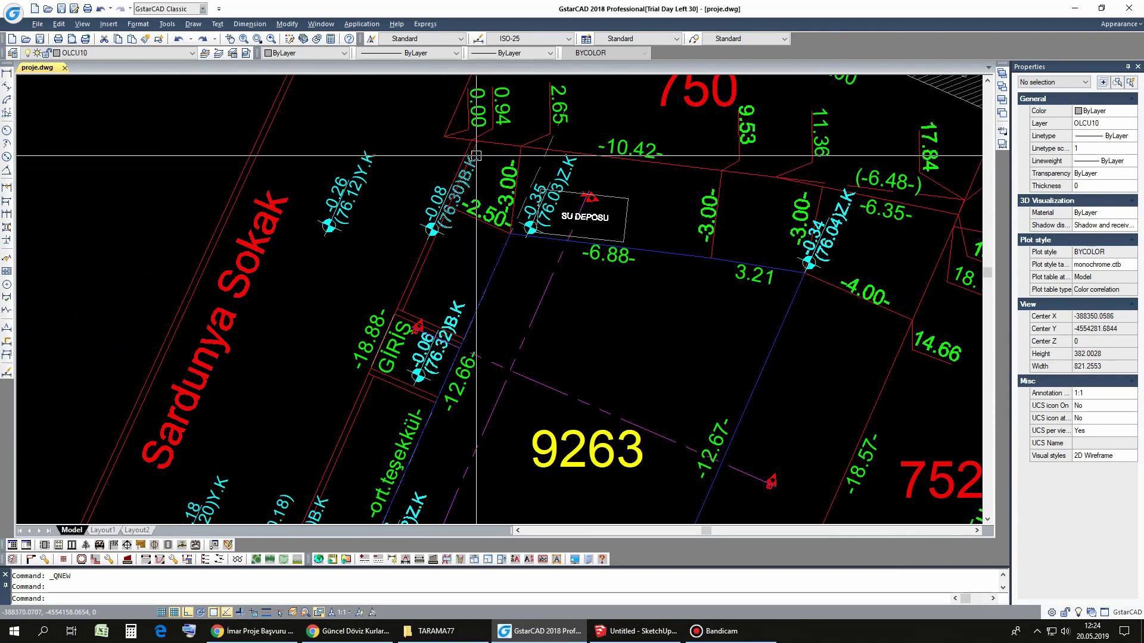
pyautogui.scroll(-1, 476, 156)
pyautogui.scroll(1, 486, 179)
pyautogui.scroll(-2, 490, 204)
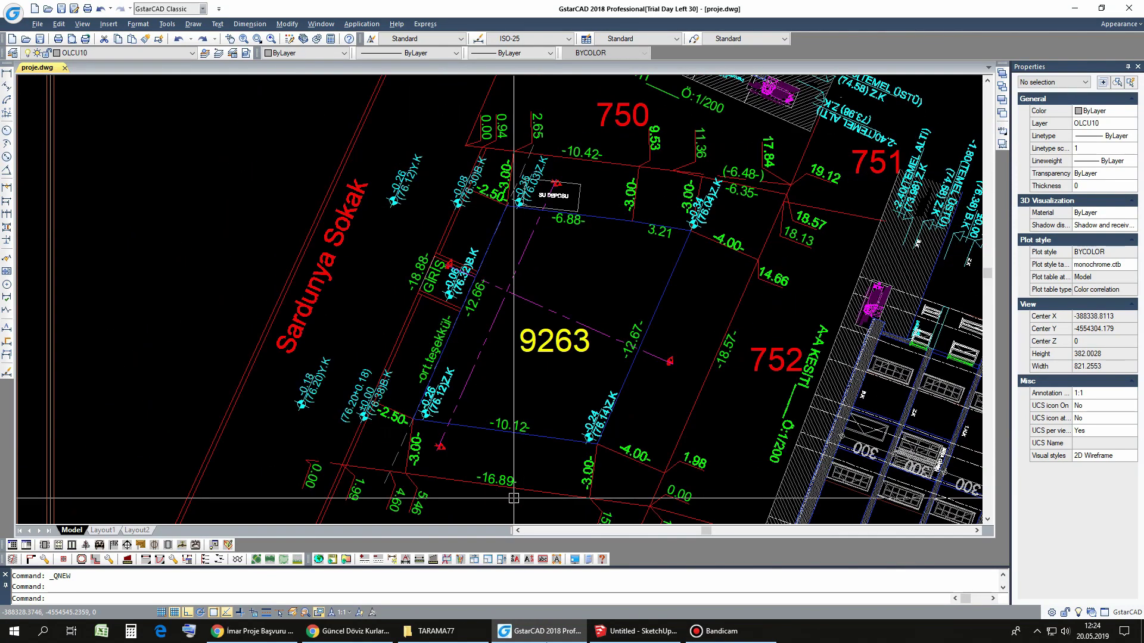
# Step: Return to the SketchUp model with the Select tool active
pyautogui.hotkey('alt', 'Tab')
pyautogui.scroll(-2, 598, 284)
pyautogui.scroll(-2, 583, 250)
pyautogui.scroll(-2, 584, 222)
pyautogui.scroll(2, 584, 222)
pyautogui.scroll(2, 632, 201)
pyautogui.scroll(2, 637, 185)
pyautogui.scroll(2, 668, 163)
pyautogui.scroll(2, 643, 256)
pyautogui.press('space')
pyautogui.scroll(-3, 629, 226)
pyautogui.scroll(1, 622, 239)
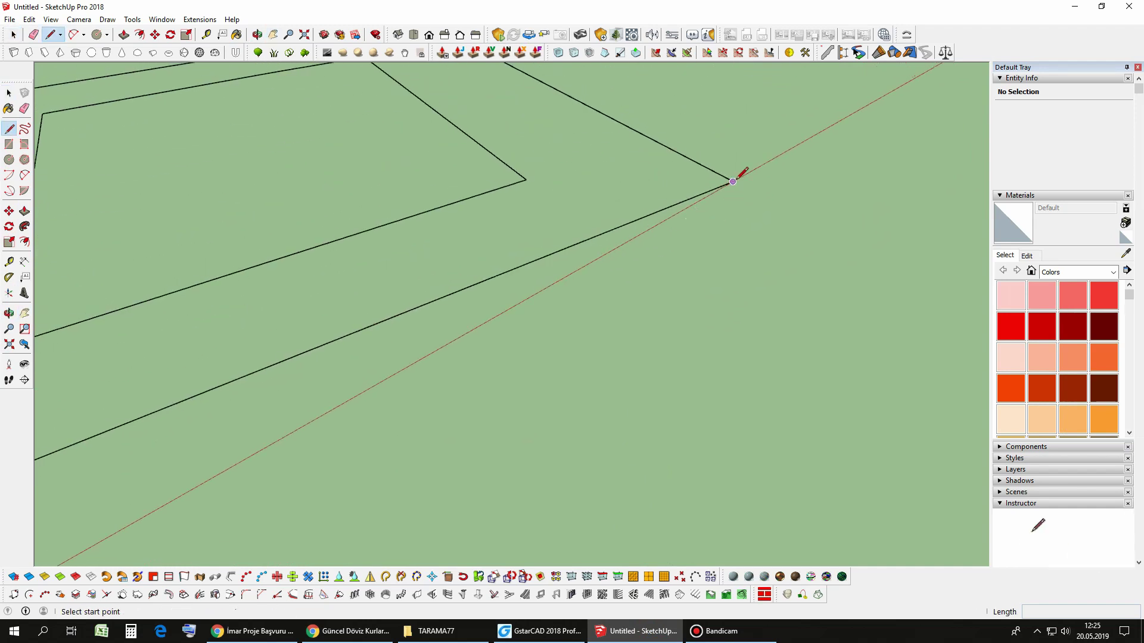
# Step: Flatten the view and draw a line along the outer rectangle's edge
pyautogui.scroll(-3, 566, 237)
pyautogui.scroll(-2, 613, 230)
pyautogui.press('space')
pyautogui.click(618, 235)
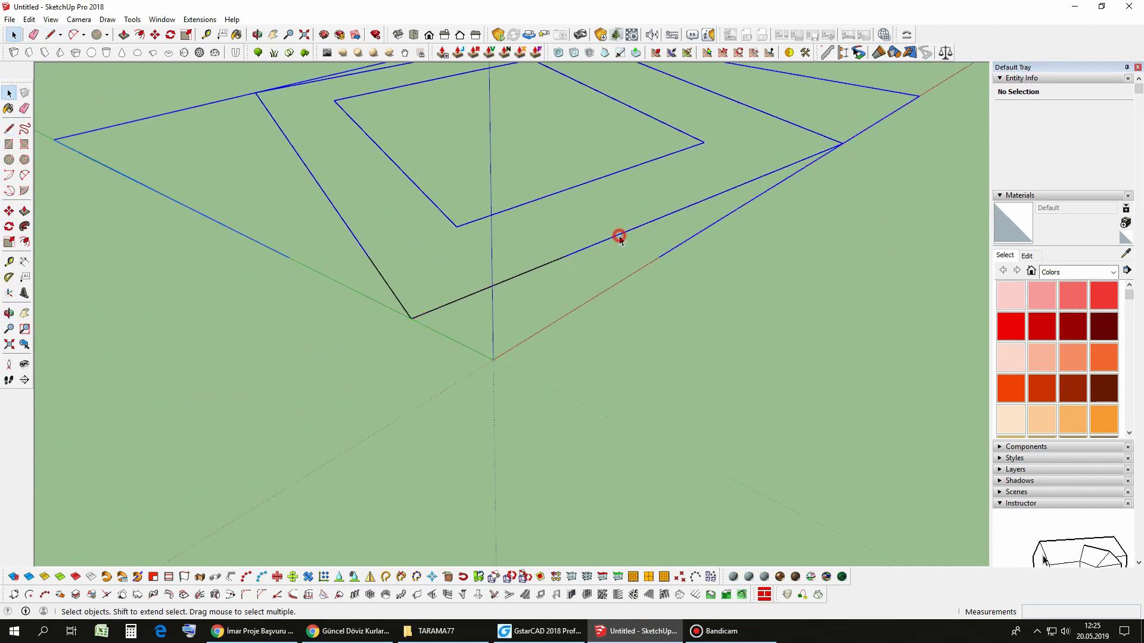
pyautogui.press('l')
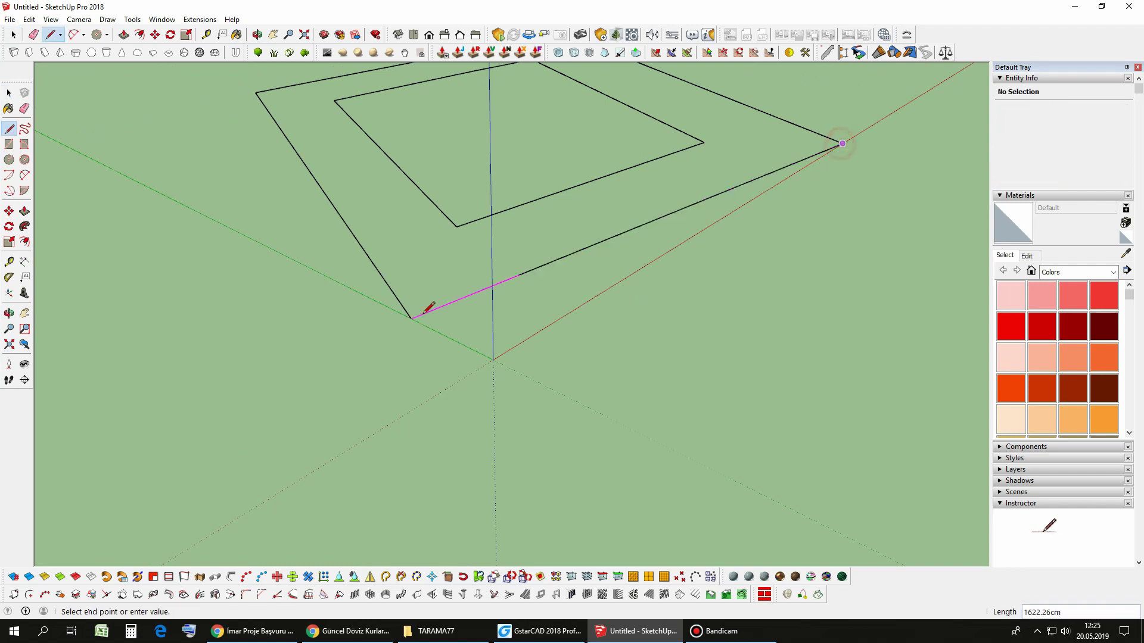
pyautogui.scroll(-3, 444, 292)
pyautogui.scroll(-2, 459, 281)
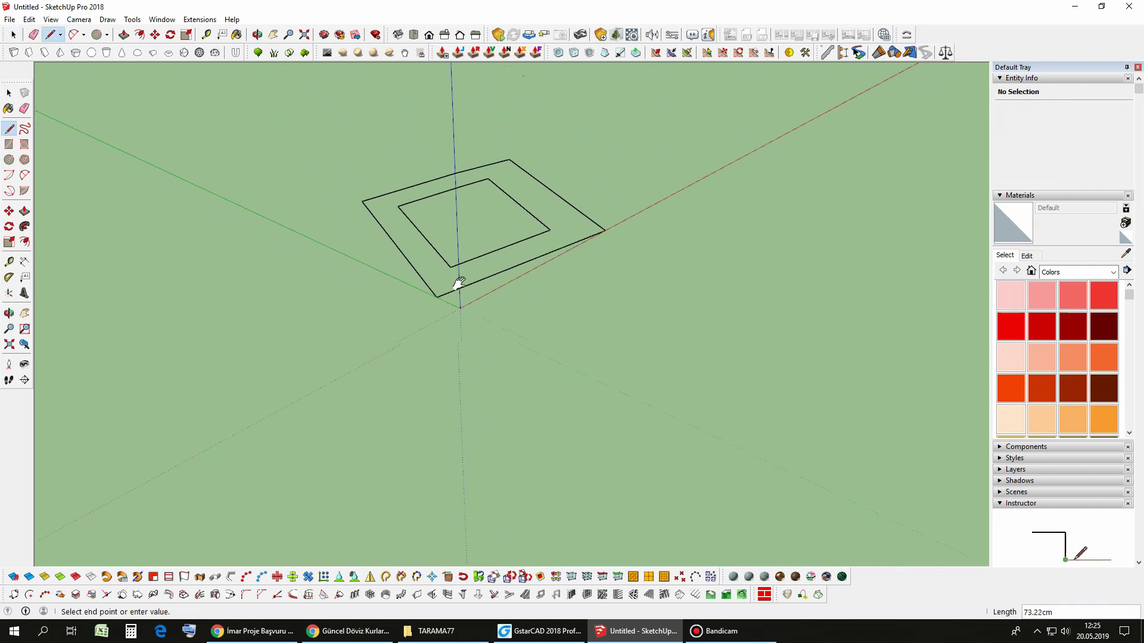
pyautogui.press('space')
pyautogui.moveTo(460, 280)
pyautogui.mouseDown(button='middle')
pyautogui.moveTo(461, 267)
pyautogui.moveTo(470, 284)
pyautogui.mouseUp(button='middle')
pyautogui.scroll(2, 470, 274)
pyautogui.scroll(2, 470, 264)
pyautogui.scroll(1, 462, 250)
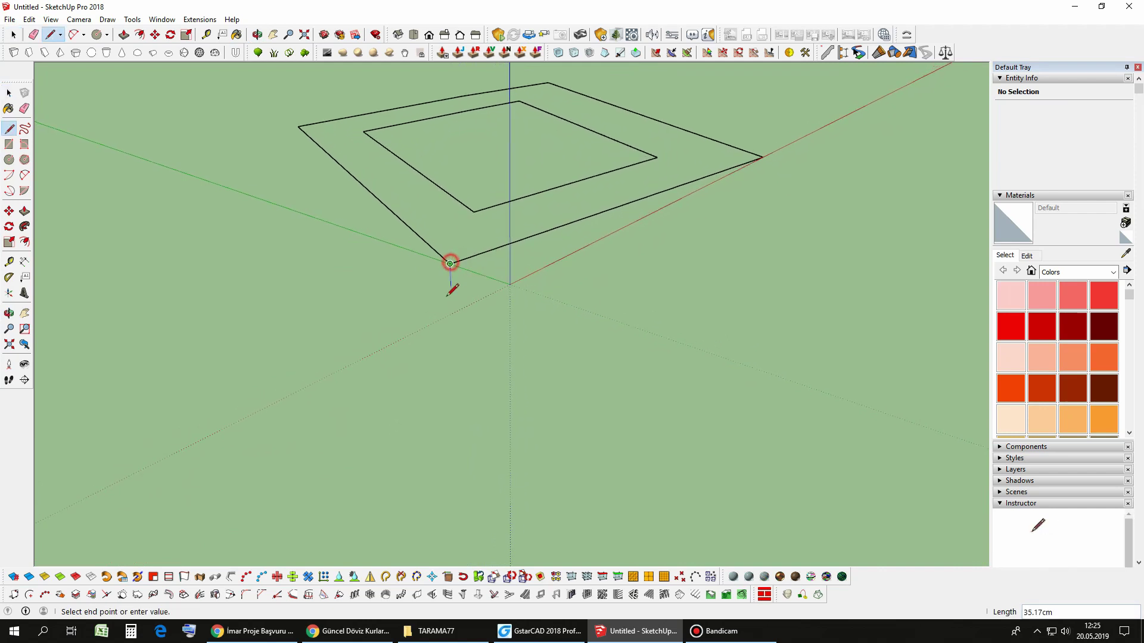
pyautogui.moveTo(443, 294); pyautogui.dragTo(460, 250, button='middle')
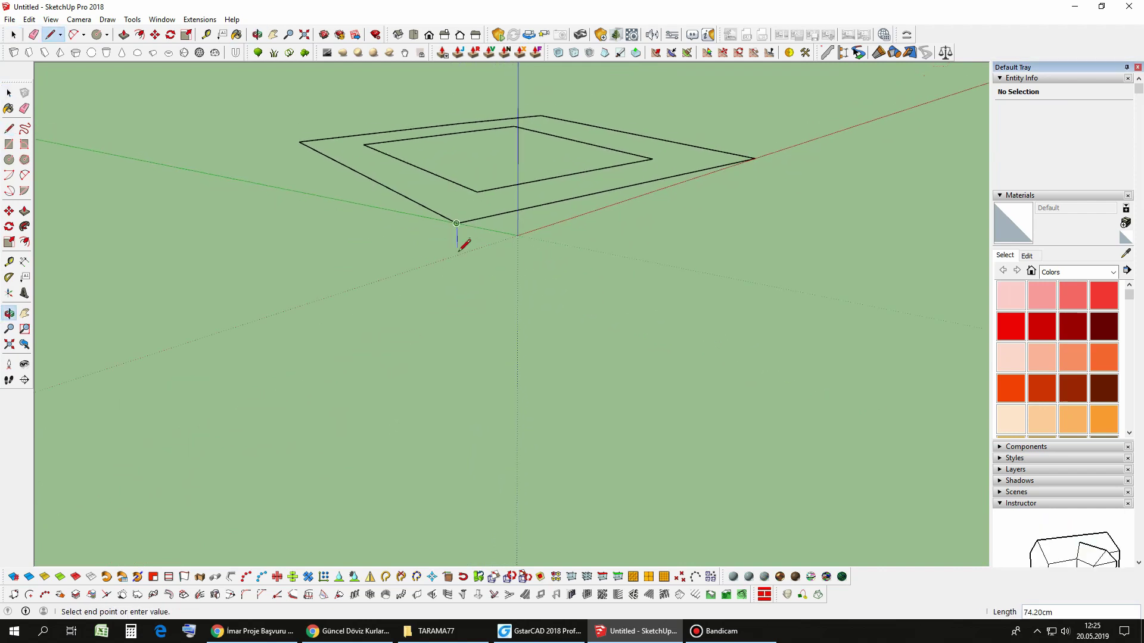
pyautogui.click(755, 159)
# Step: Erase the stray sliver face at the outer rectangle's corner
pyautogui.moveTo(757, 148); pyautogui.dragTo(377, 203, button='middle')
pyautogui.press('space')
pyautogui.scroll(2, 406, 256)
pyautogui.scroll(1, 406, 268)
pyautogui.scroll(2, 405, 268)
pyautogui.scroll(2, 407, 266)
pyautogui.press('e')
pyautogui.click(405, 265)
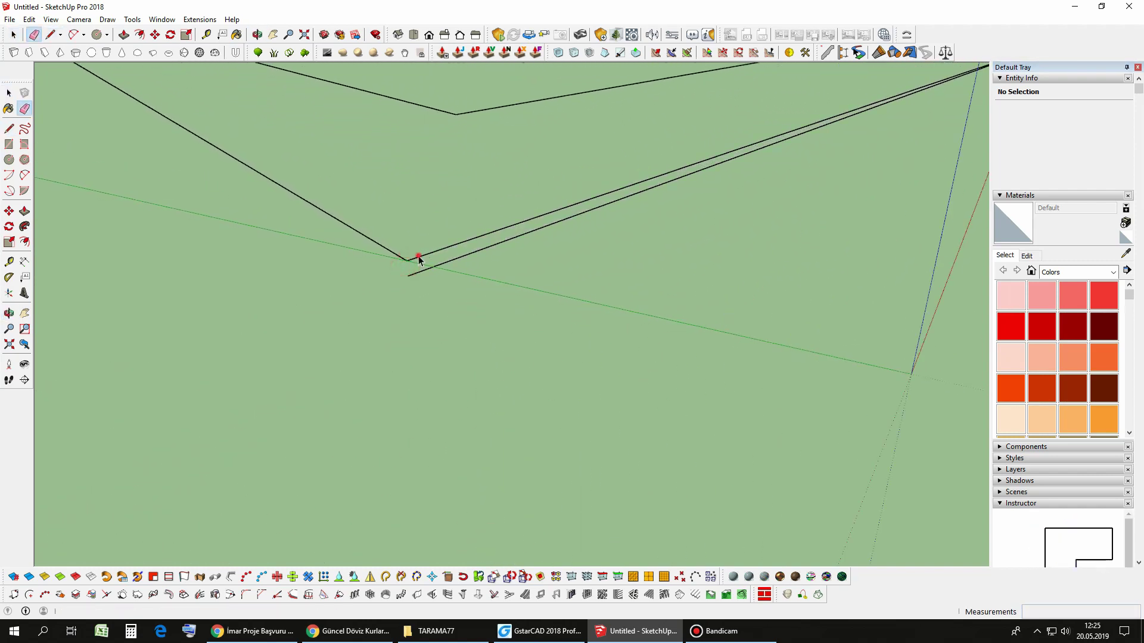
pyautogui.press('space')
pyautogui.scroll(-3, 438, 285)
pyautogui.scroll(-2, 493, 237)
pyautogui.click(493, 238)
pyautogui.moveTo(493, 238); pyautogui.dragTo(489, 216, button='middle')
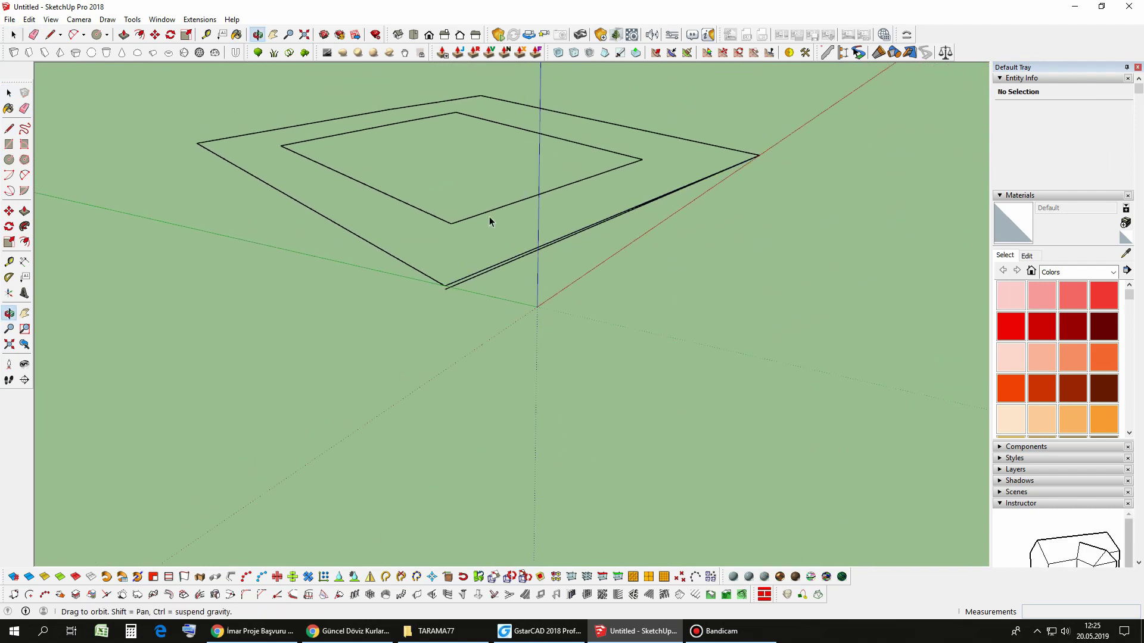
pyautogui.click(464, 286)
# Step: Draw a long road-edge line from the rectangle corner running well past the plot
pyautogui.press('l')
pyautogui.scroll(1, 451, 289)
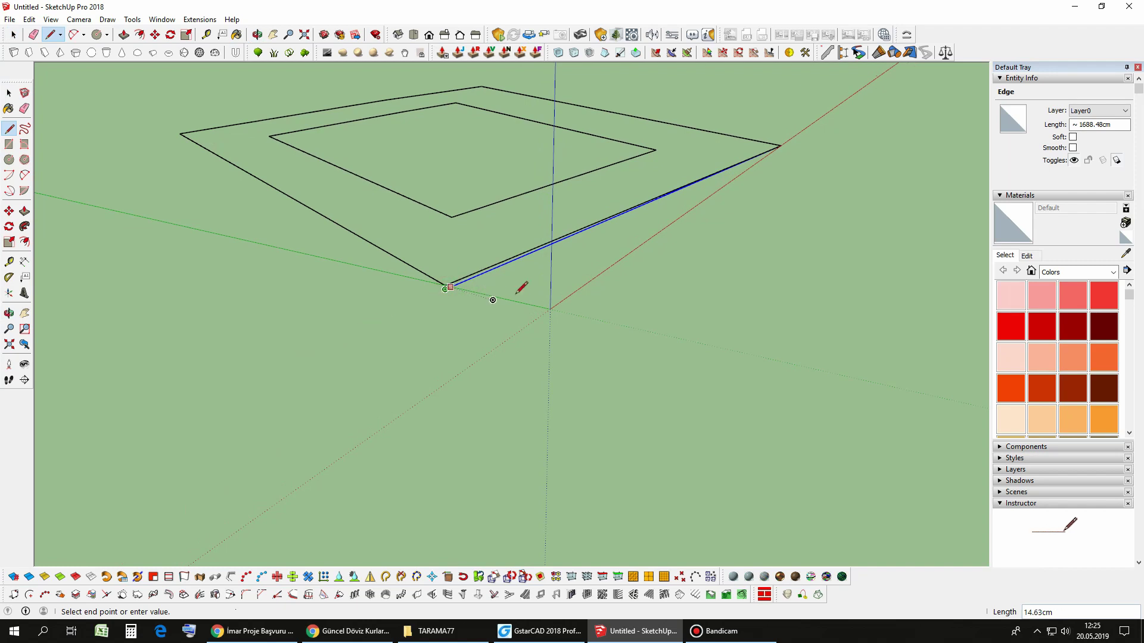
pyautogui.scroll(-1, 520, 288)
pyautogui.scroll(-1, 248, 398)
pyautogui.scroll(-1, 173, 445)
pyautogui.click(623, 234)
pyautogui.scroll(1, 630, 233)
pyautogui.scroll(1, 631, 235)
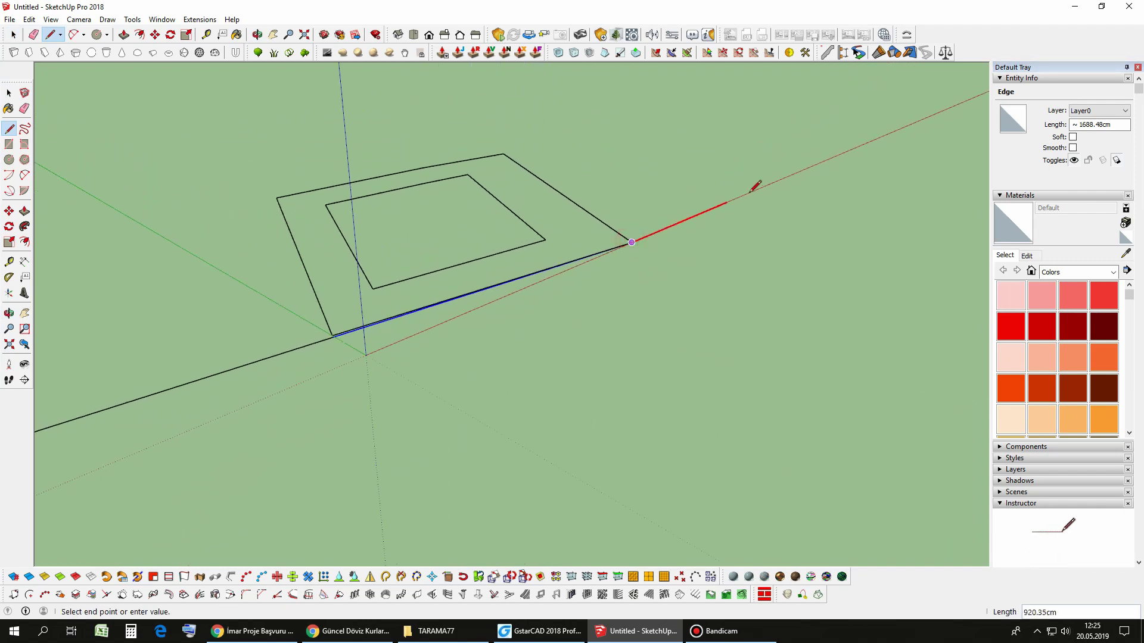
pyautogui.click(973, 132)
pyautogui.moveTo(636, 225)
pyautogui.mouseDown(button='middle')
pyautogui.moveTo(503, 304)
pyautogui.moveTo(524, 309)
pyautogui.mouseUp(button='middle')
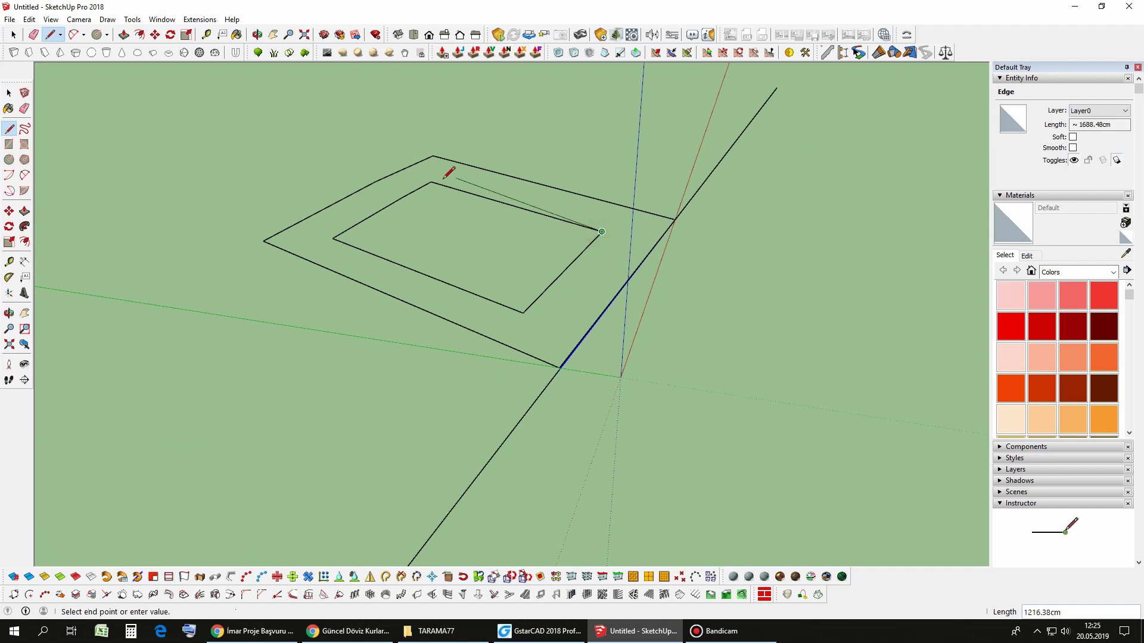
# Step: Close the inner footprint into a face and Push/Pull it up 300 cm
pyautogui.click(523, 312)
pyautogui.press('p')
pyautogui.click(521, 281)
pyautogui.write('3')
pyautogui.press('Return')
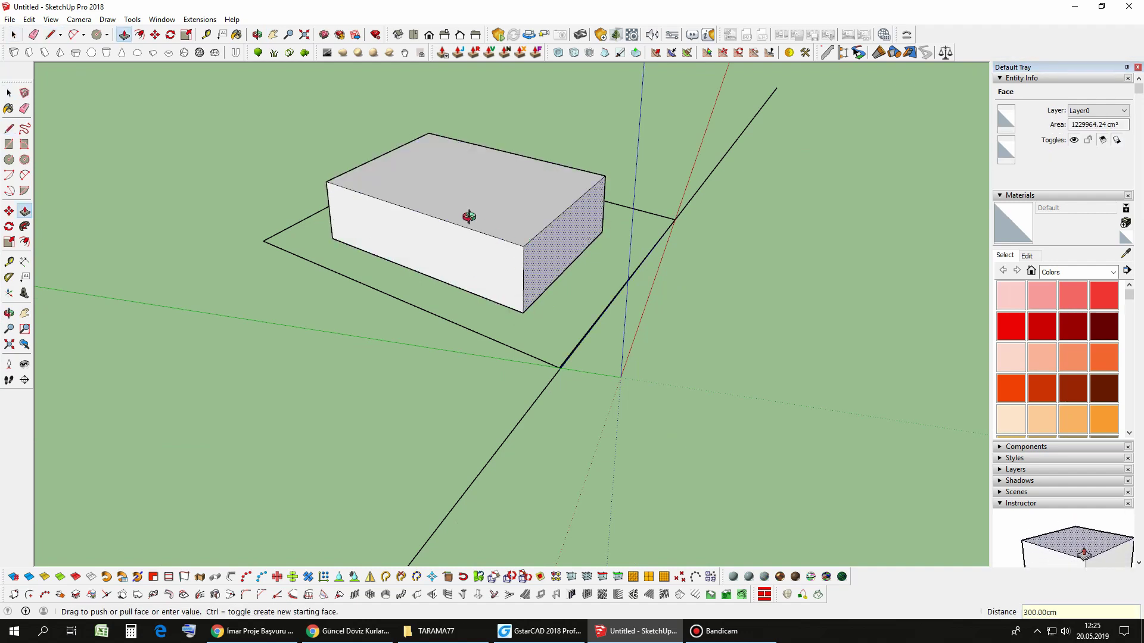
pyautogui.press('space')
pyautogui.click(490, 202)
pyautogui.doubleClick(490, 202)
# Step: Make the 300 cm ground-floor block a group
pyautogui.scroll(3, 491, 202)
pyautogui.rightClick(491, 202)
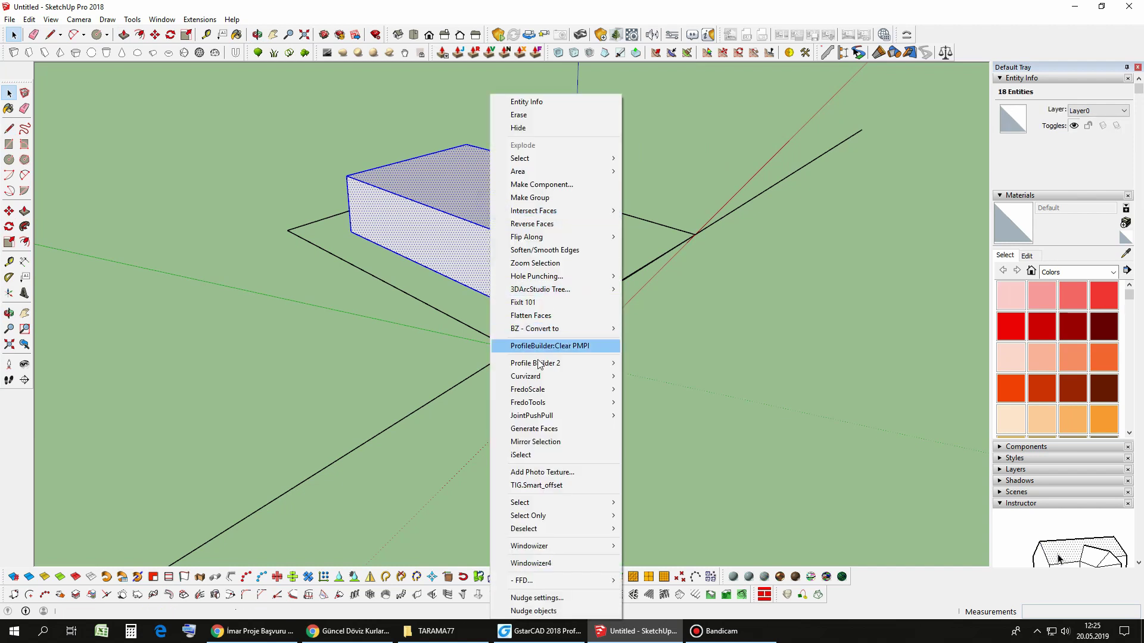
pyautogui.click(524, 202)
pyautogui.rightClick(524, 202)
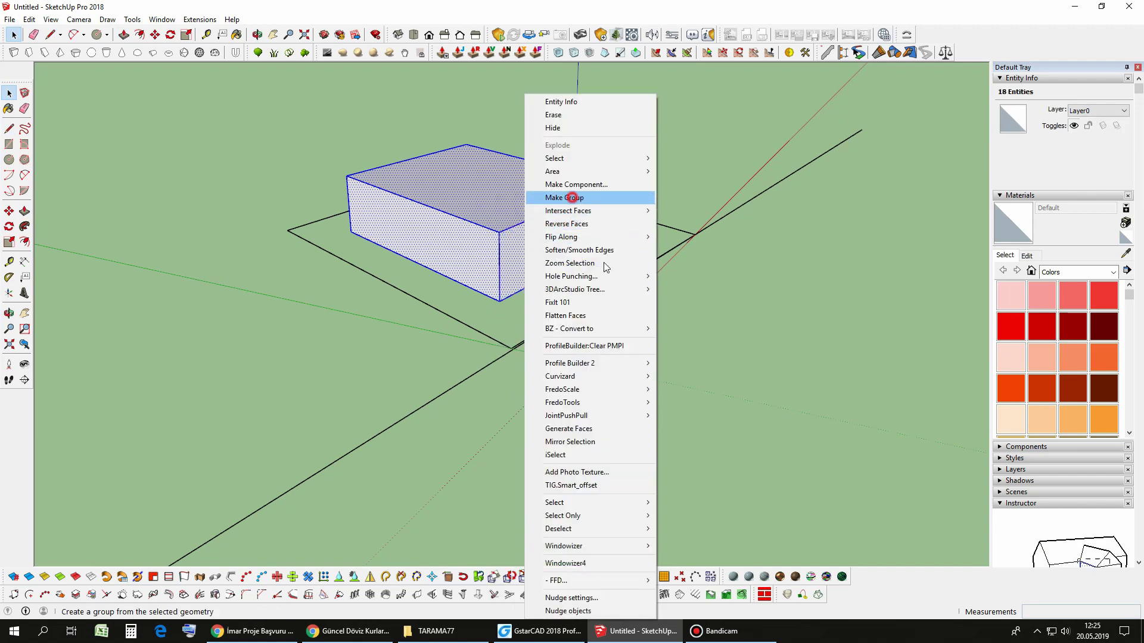
pyautogui.rightClick(544, 194)
pyautogui.click(539, 188)
pyautogui.rightClick(538, 190)
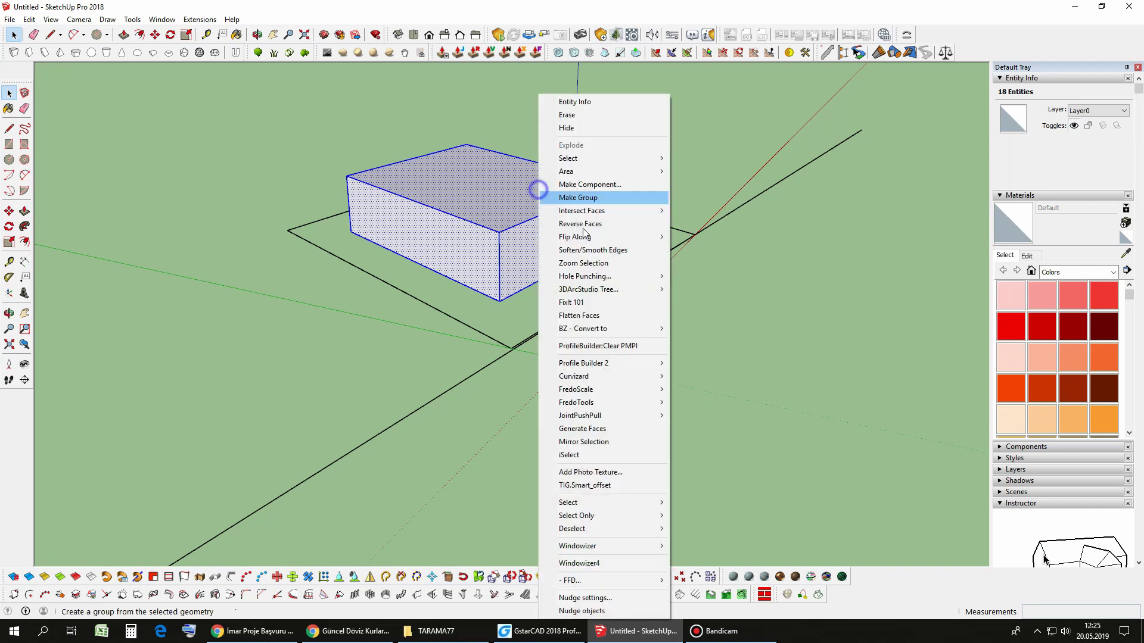
pyautogui.click(588, 199)
# Step: Offset the block's top face outward by 100
pyautogui.press('l')
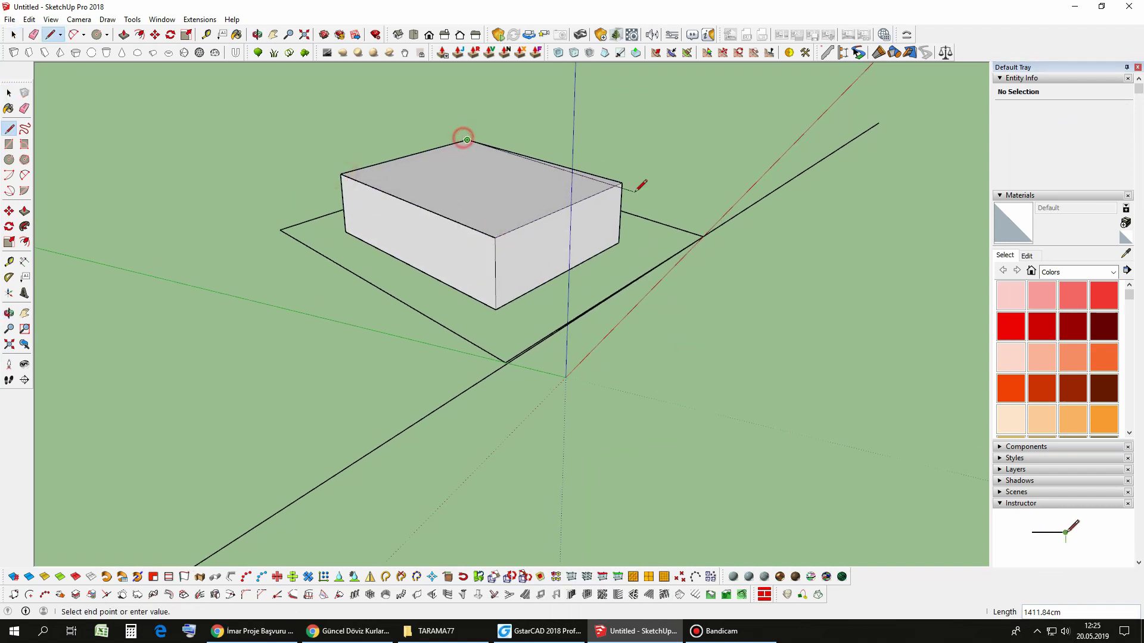
pyautogui.press('space')
pyautogui.click(491, 234)
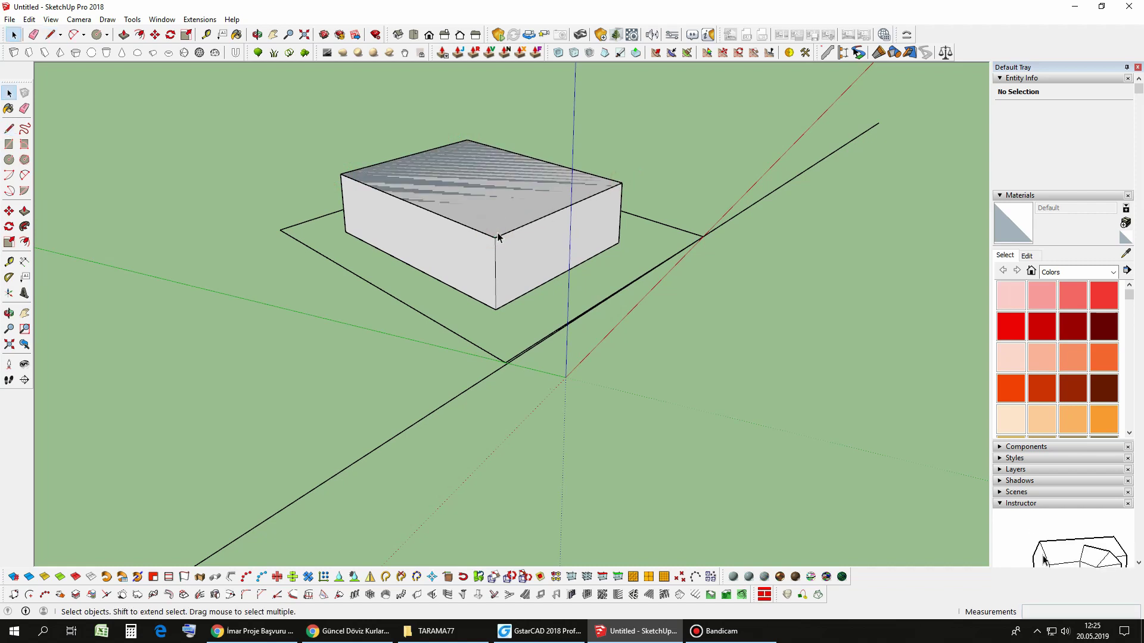
pyautogui.press('f')
pyautogui.click(482, 228)
pyautogui.scroll(1, 467, 239)
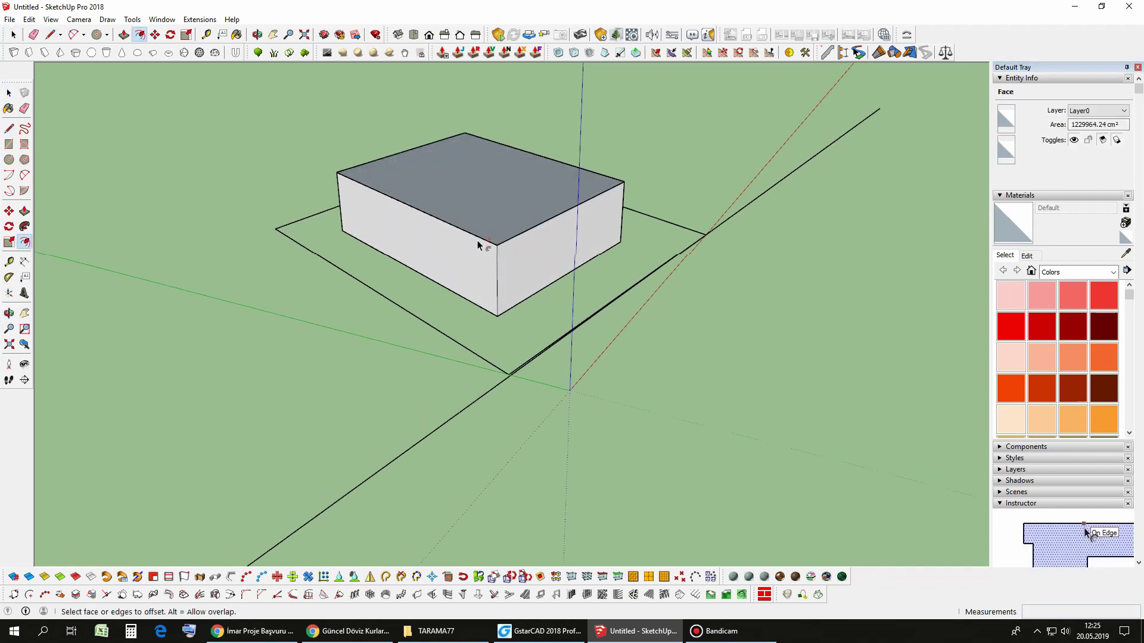
pyautogui.click(471, 234)
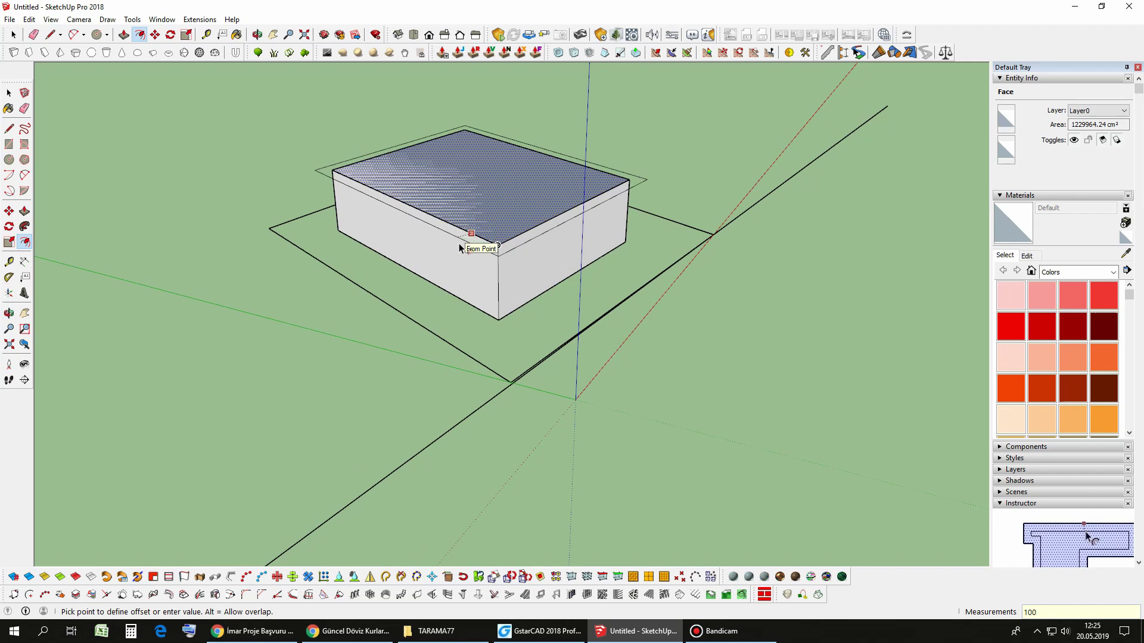
pyautogui.press('Return')
# Step: Push/Pull the offset rim and top into a wider floor and group it
pyautogui.press('p')
pyautogui.click(469, 244)
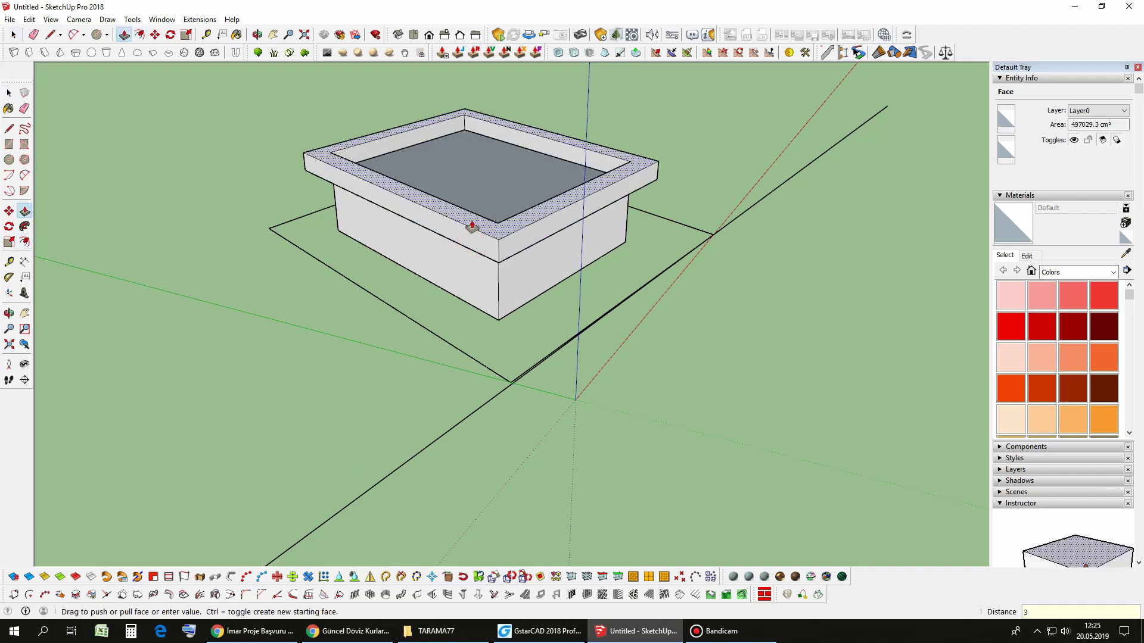
pyautogui.press('Return')
pyautogui.doubleClick(485, 140)
pyautogui.press('space')
pyautogui.click(485, 141)
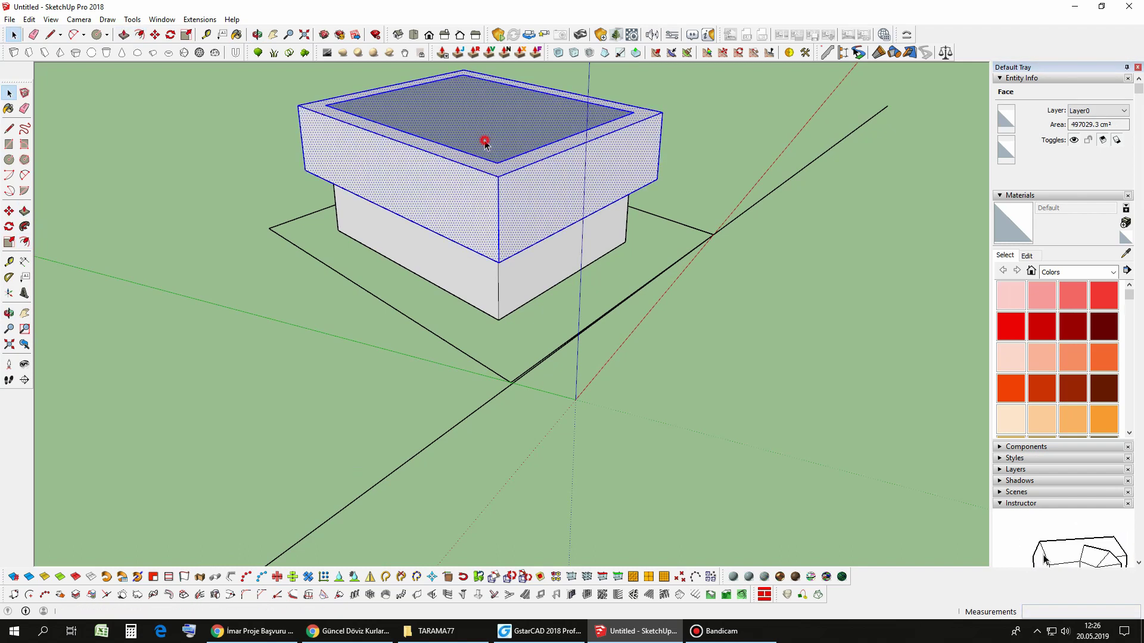
pyautogui.rightClick(485, 141)
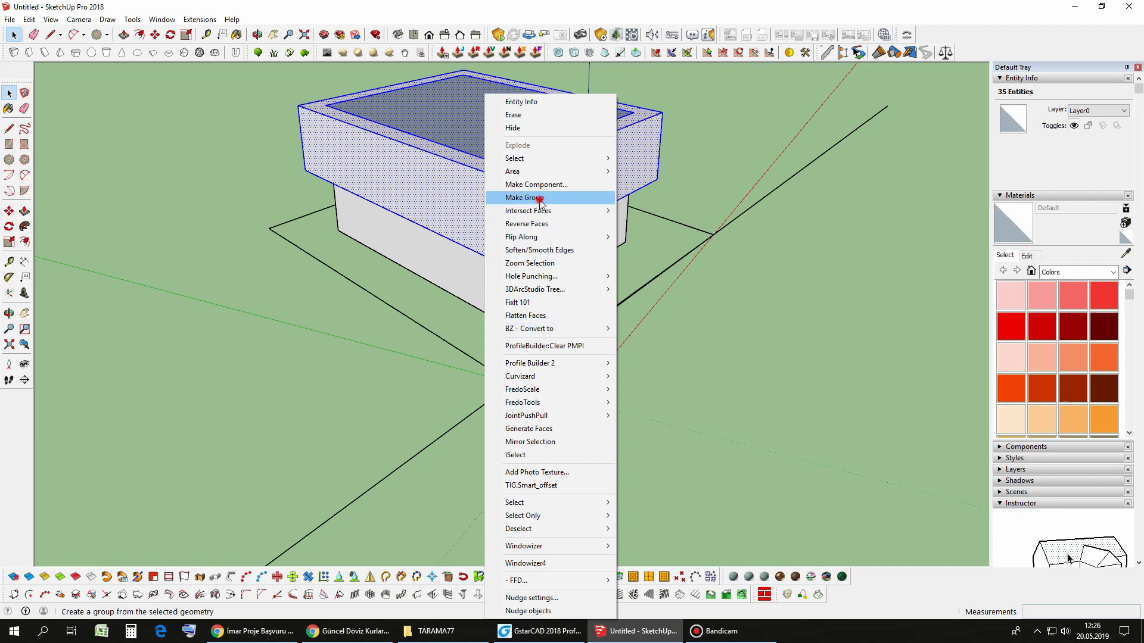
pyautogui.click(541, 200)
# Step: Copy the wider floor upward with Move to stack the upper storeys
pyautogui.press('m')
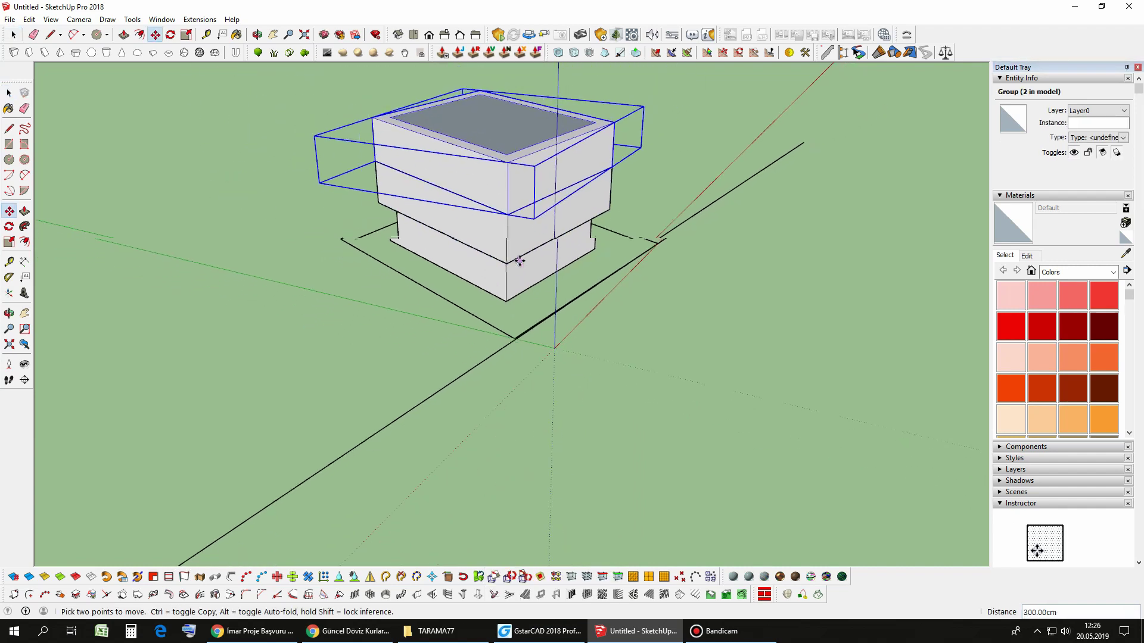
pyautogui.click(520, 260)
pyautogui.press('space')
pyautogui.moveTo(550, 289); pyautogui.dragTo(512, 197, button='middle')
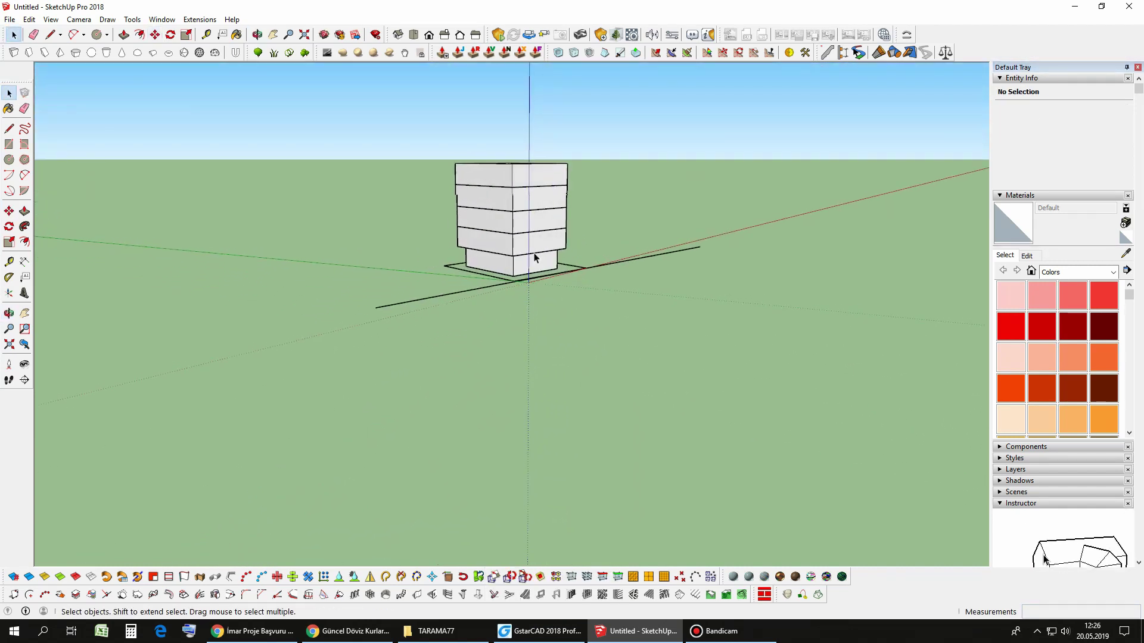
pyautogui.scroll(3, 518, 247)
pyautogui.scroll(3, 500, 312)
pyautogui.moveTo(500, 311)
pyautogui.mouseDown(button='middle')
pyautogui.moveTo(506, 327)
pyautogui.moveTo(485, 320)
pyautogui.moveTo(646, 360)
pyautogui.moveTo(494, 322)
pyautogui.mouseUp(button='middle')
# Step: Check the CAD site drawing, then return to the SketchUp model
pyautogui.click(536, 631)
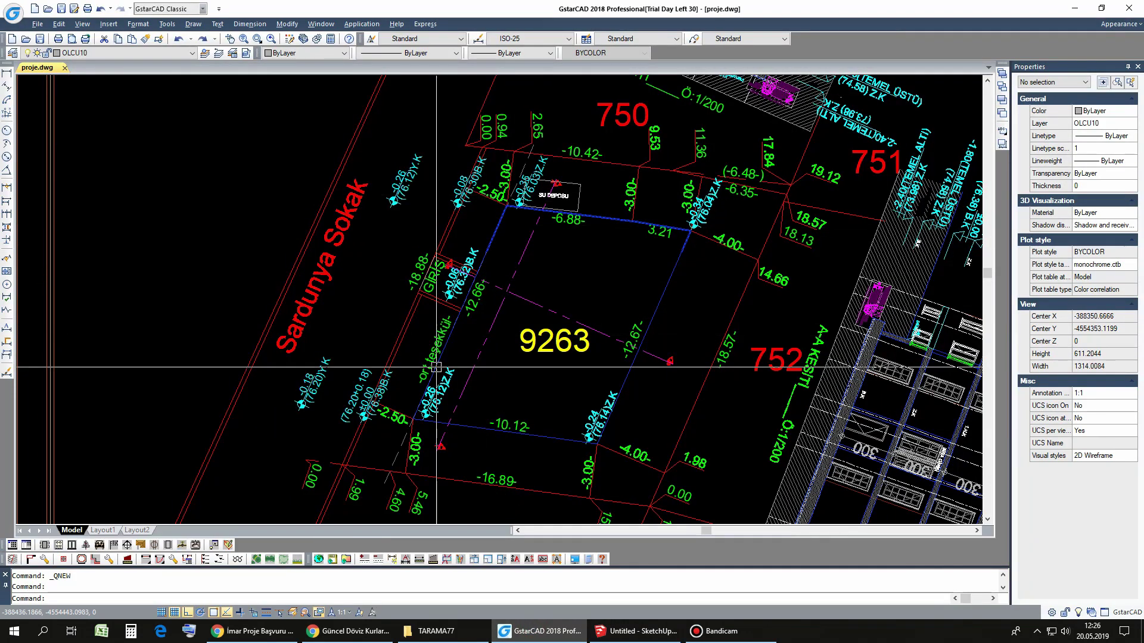
pyautogui.scroll(3, 437, 367)
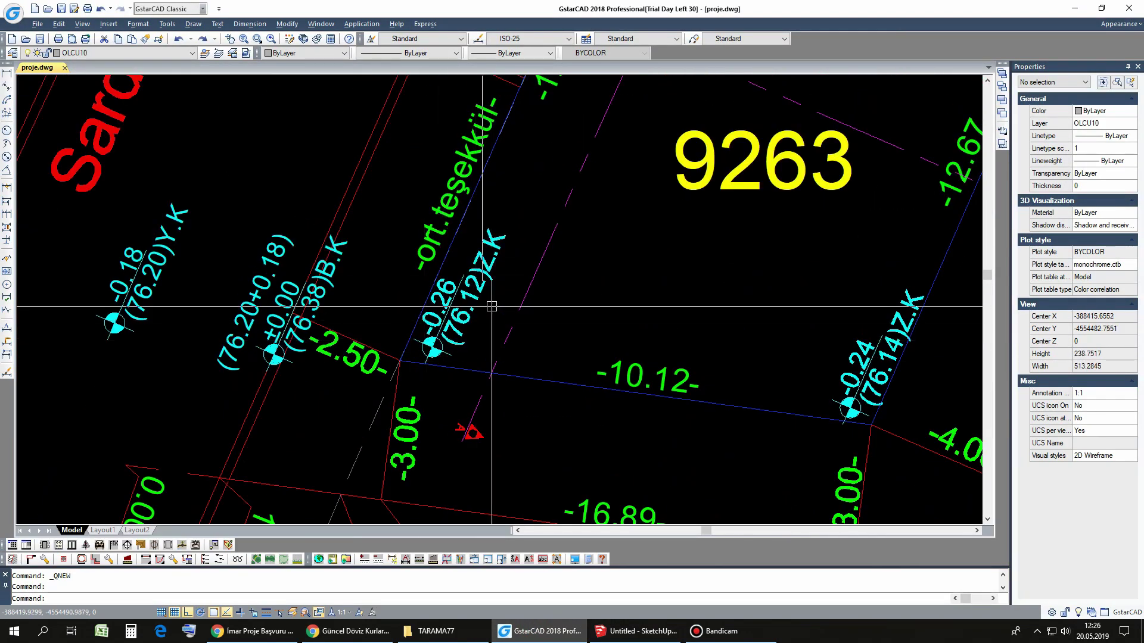
pyautogui.click(635, 631)
# Step: Compare the building's base against the GstarCAD site plan with the Line tool ready
pyautogui.scroll(3, 655, 324)
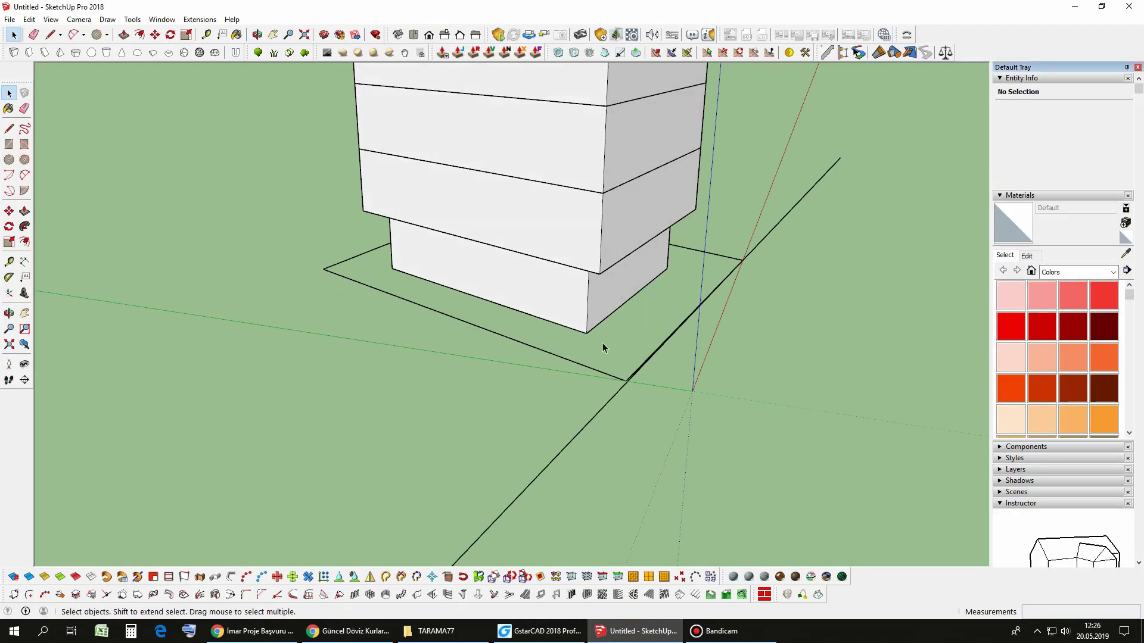
pyautogui.press('l')
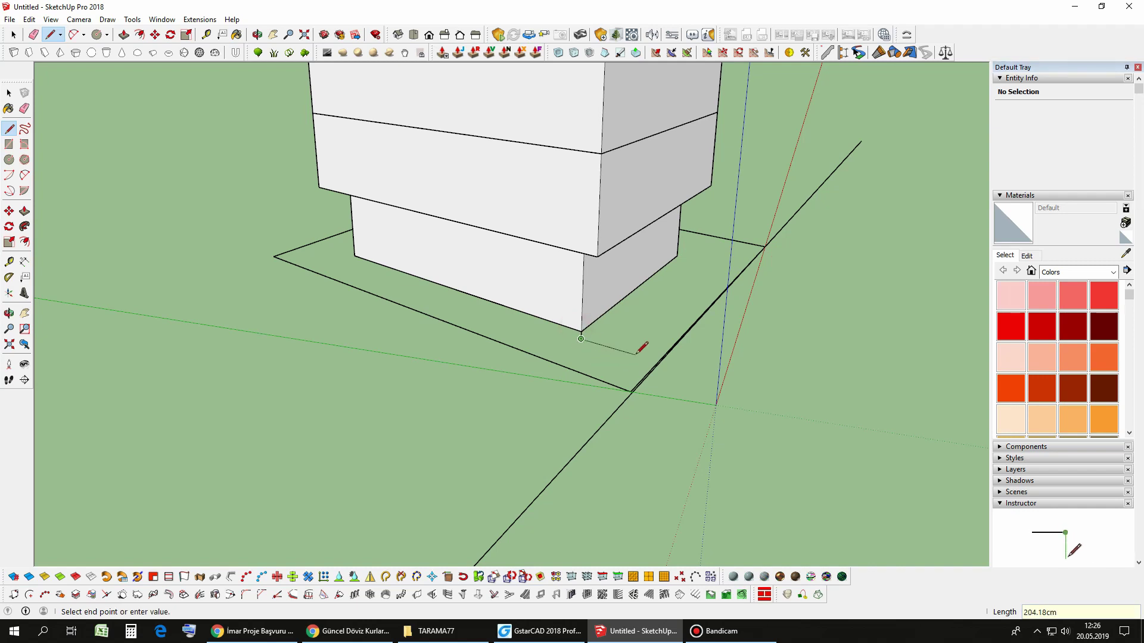
pyautogui.moveTo(641, 350); pyautogui.dragTo(646, 260, button='middle')
pyautogui.click(576, 632)
pyautogui.scroll(-4, 588, 315)
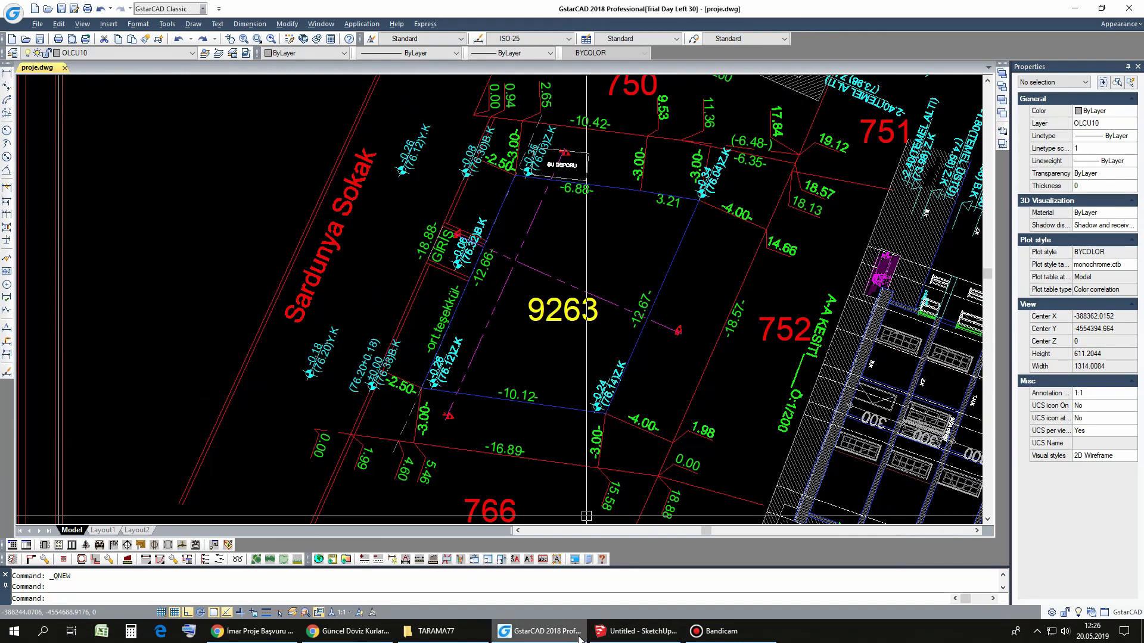
pyautogui.click(636, 631)
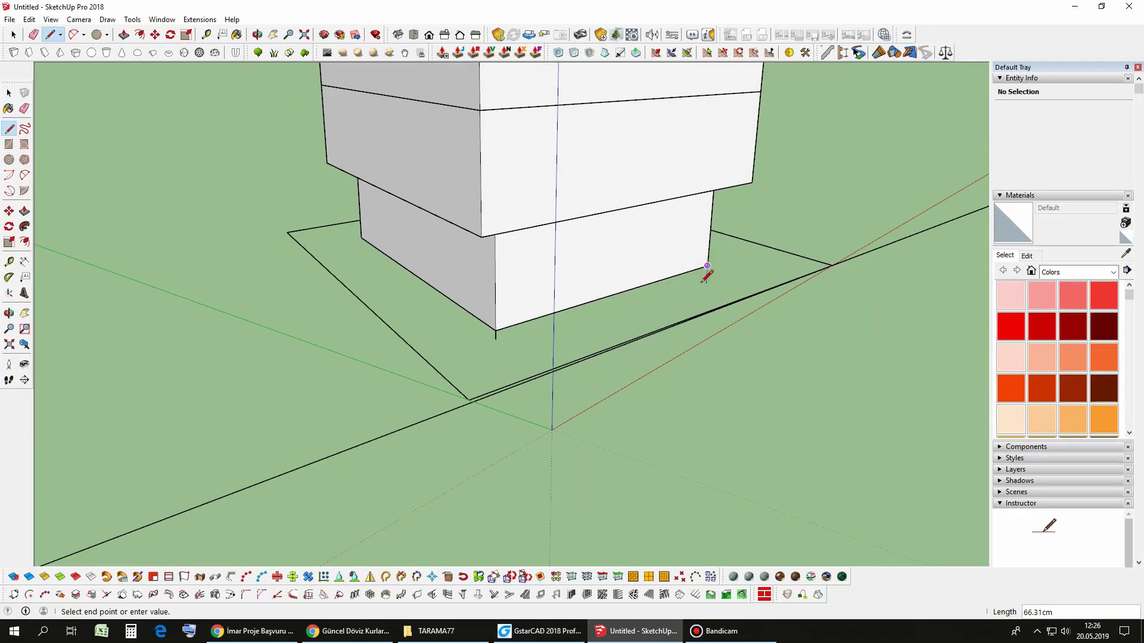
pyautogui.moveTo(652, 305); pyautogui.dragTo(688, 426, button='middle')
pyautogui.press('space')
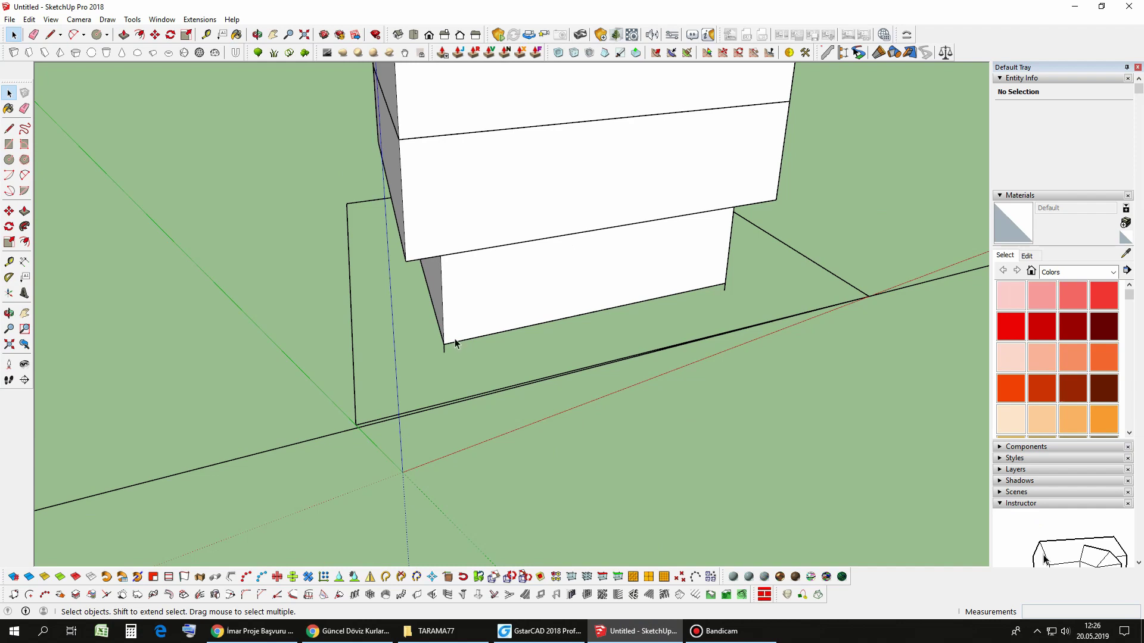
pyautogui.click(539, 632)
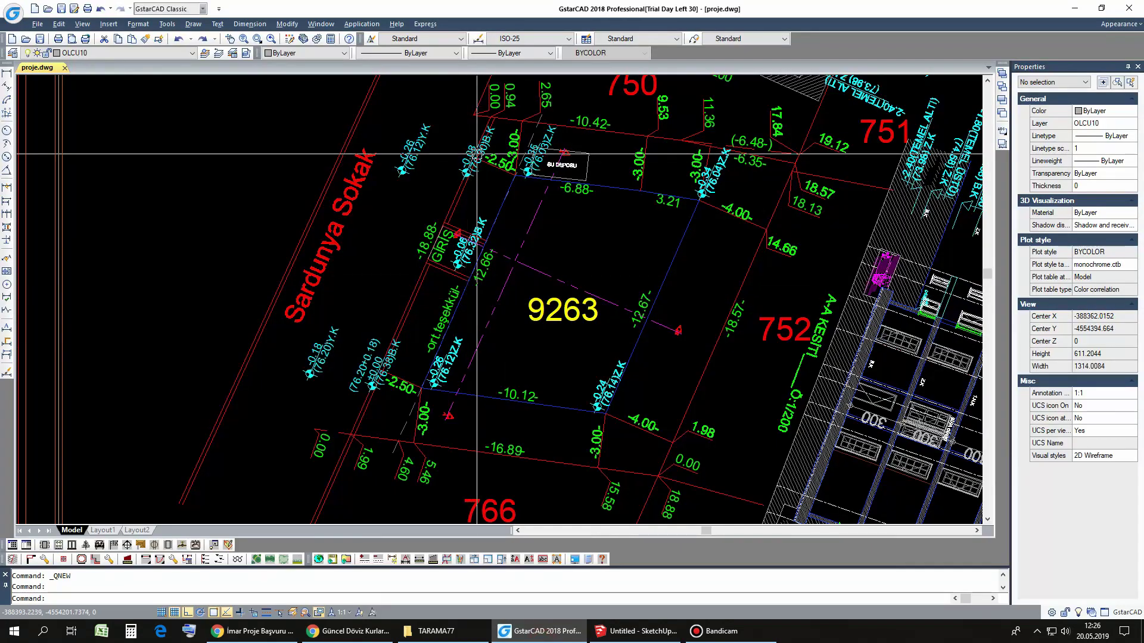
pyautogui.scroll(4, 585, 256)
pyautogui.click(679, 632)
# Step: Draw the first ground edge along the lowest block's base to the wall corner
pyautogui.moveTo(549, 421); pyautogui.dragTo(556, 370, button='middle')
pyautogui.press('l')
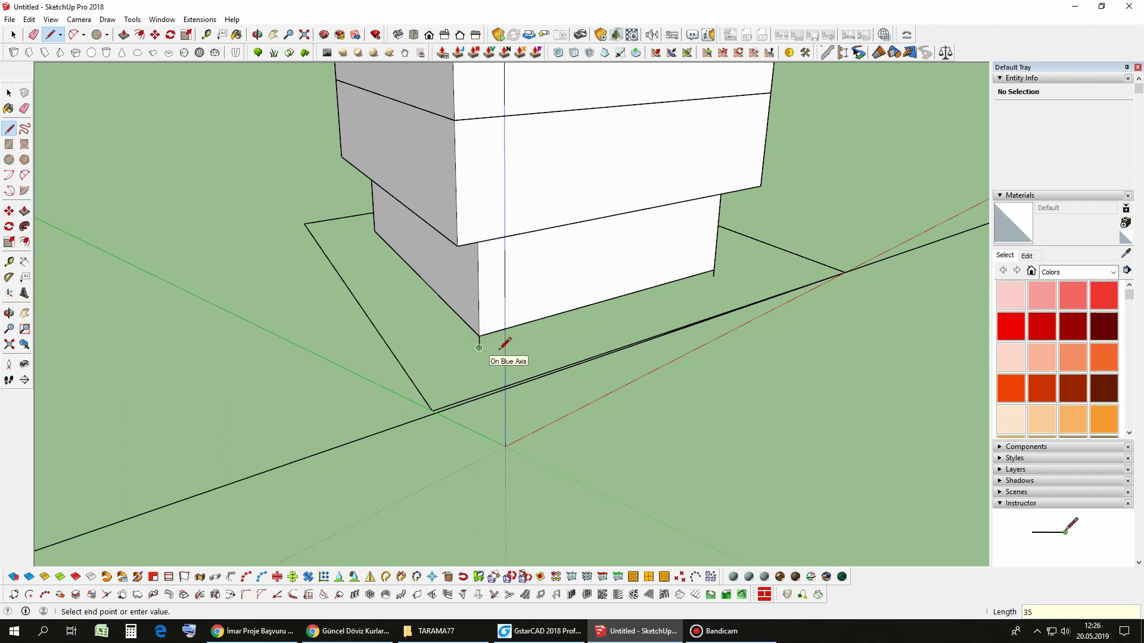
pyautogui.scroll(1, 709, 274)
pyautogui.scroll(2, 723, 258)
pyautogui.scroll(2, 733, 256)
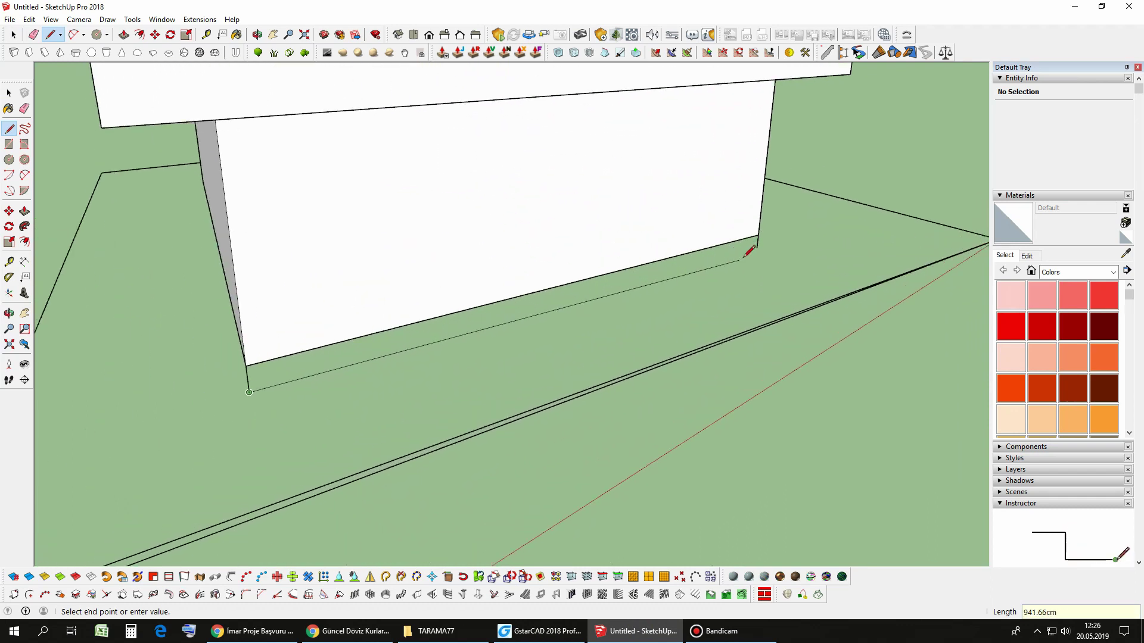
pyautogui.scroll(2, 748, 247)
pyautogui.scroll(-1, 775, 236)
pyautogui.scroll(-3, 786, 226)
pyautogui.scroll(-2, 805, 214)
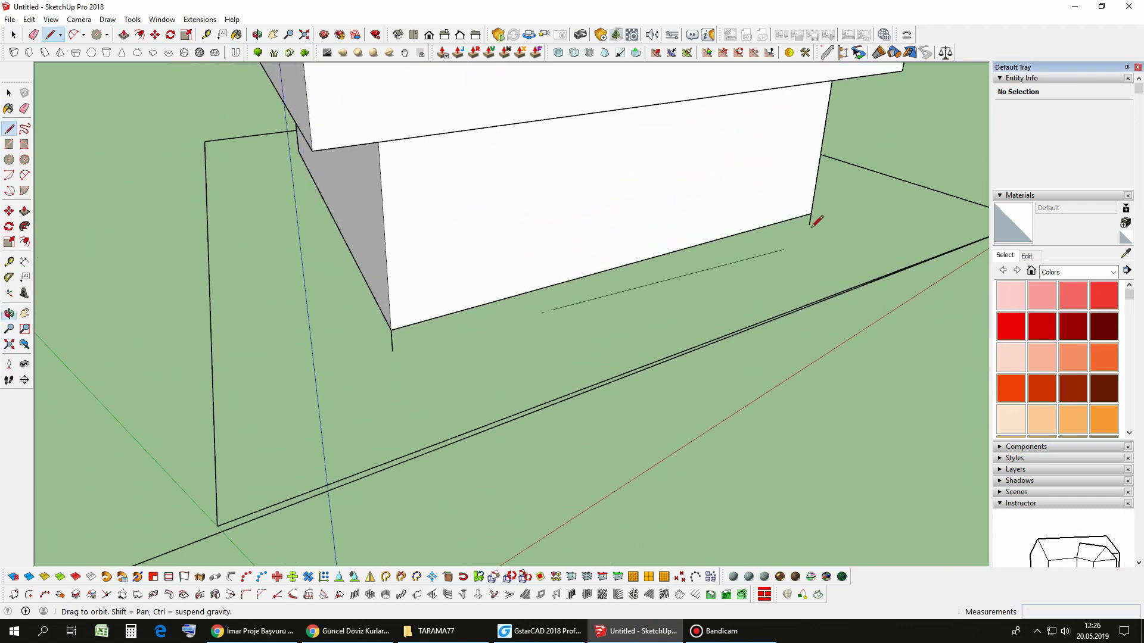
pyautogui.click(809, 224)
pyautogui.scroll(-3, 775, 250)
pyautogui.scroll(3, 661, 237)
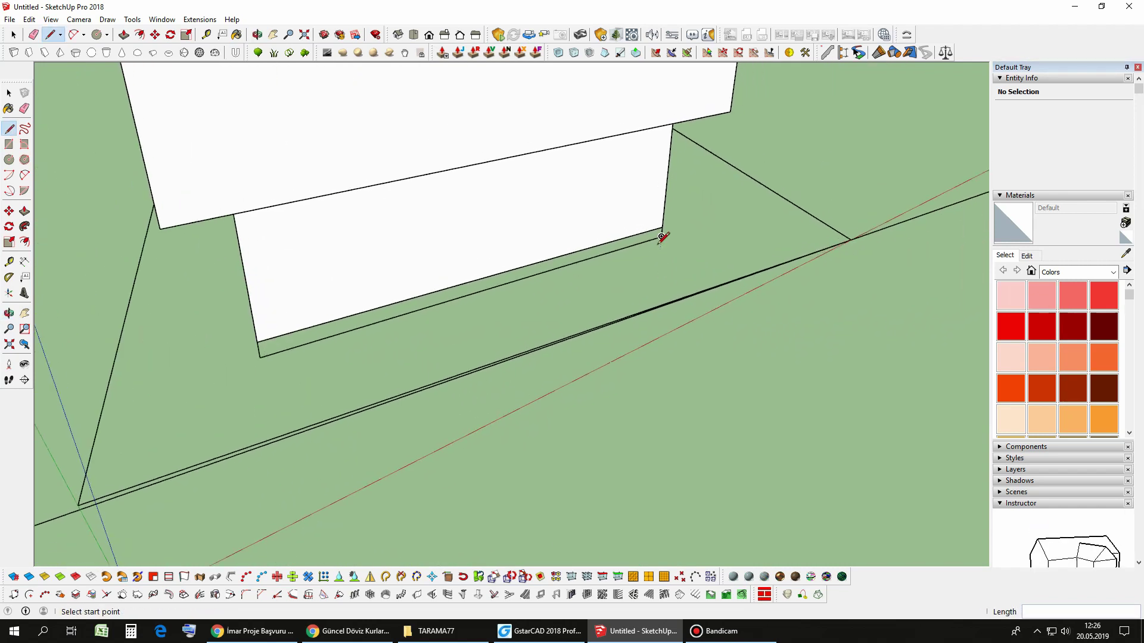
pyautogui.moveTo(662, 237)
pyautogui.mouseDown(button='middle')
pyautogui.moveTo(643, 205)
pyautogui.moveTo(668, 245)
pyautogui.moveTo(439, 166)
pyautogui.moveTo(408, 237)
pyautogui.moveTo(280, 256)
pyautogui.mouseUp(button='middle')
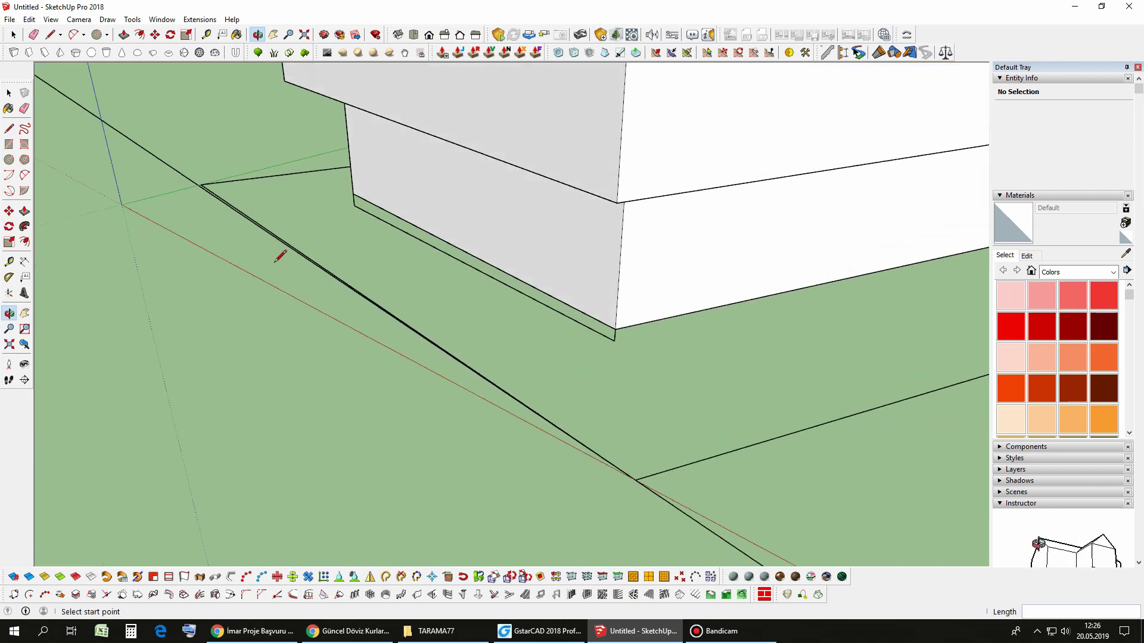
pyautogui.moveTo(480, 285)
pyautogui.mouseDown(button='middle')
pyautogui.moveTo(462, 245)
pyautogui.moveTo(500, 314)
pyautogui.moveTo(613, 316)
pyautogui.moveTo(644, 250)
pyautogui.moveTo(738, 319)
pyautogui.moveTo(695, 258)
pyautogui.moveTo(659, 436)
pyautogui.moveTo(596, 536)
pyautogui.mouseUp(button='middle')
# Step: Recheck the site plan, then draw the next base edge ending at the building corner
pyautogui.click(540, 631)
pyautogui.scroll(-2, 610, 252)
pyautogui.scroll(-2, 610, 251)
pyautogui.scroll(1, 610, 251)
pyautogui.scroll(1, 625, 187)
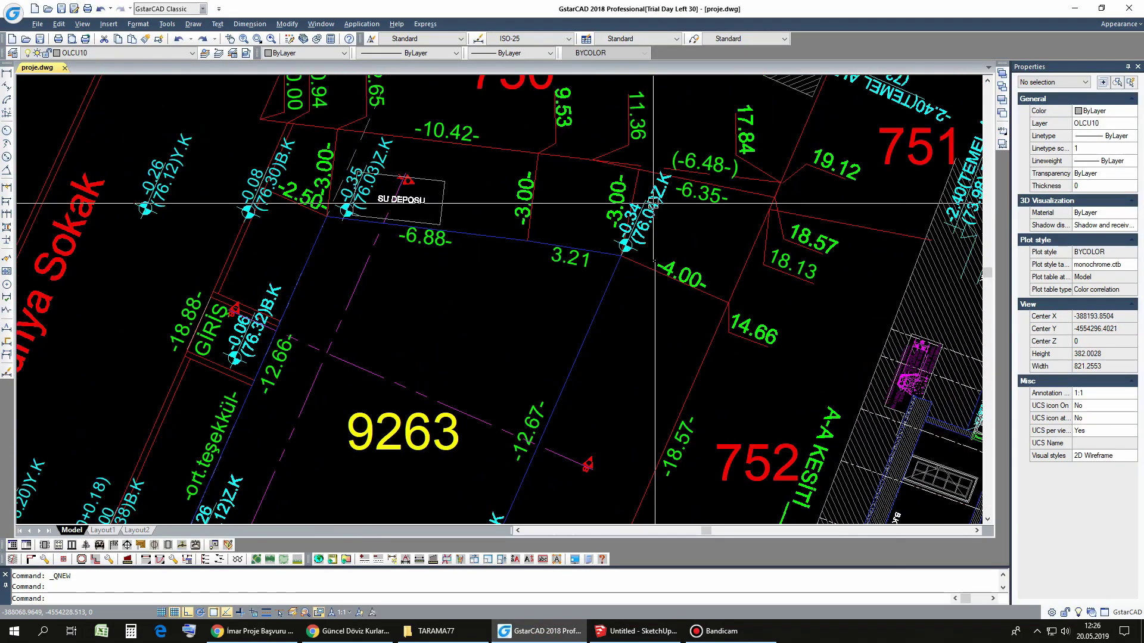
pyautogui.click(634, 631)
pyautogui.moveTo(544, 238)
pyautogui.mouseDown(button='middle')
pyautogui.moveTo(643, 296)
pyautogui.moveTo(346, 177)
pyautogui.mouseUp(button='middle')
pyautogui.press('l')
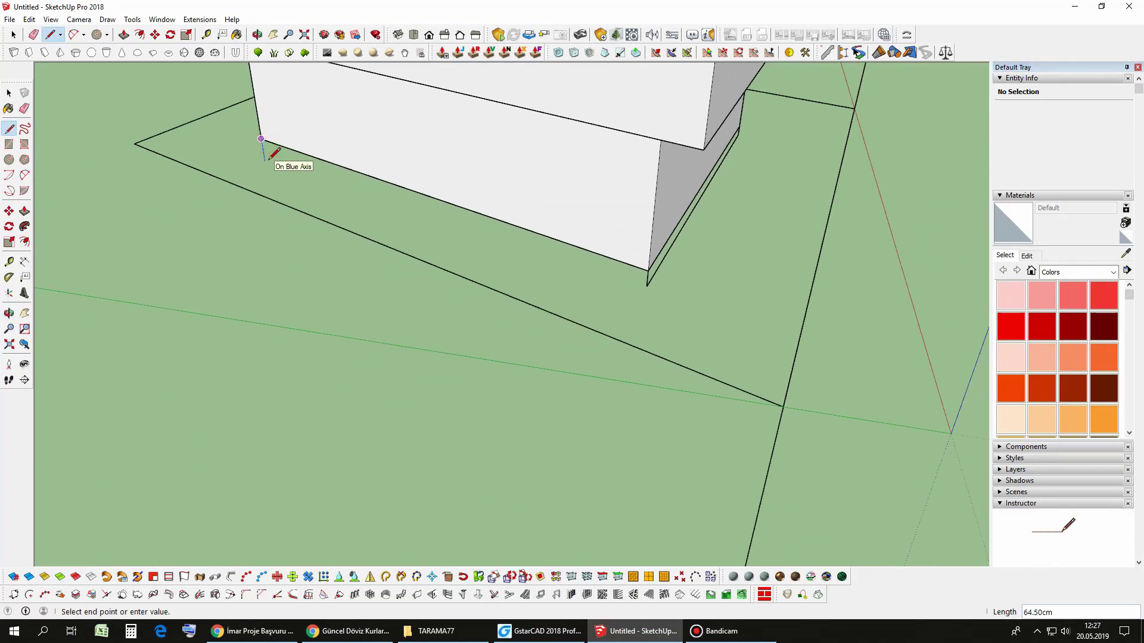
pyautogui.click(646, 286)
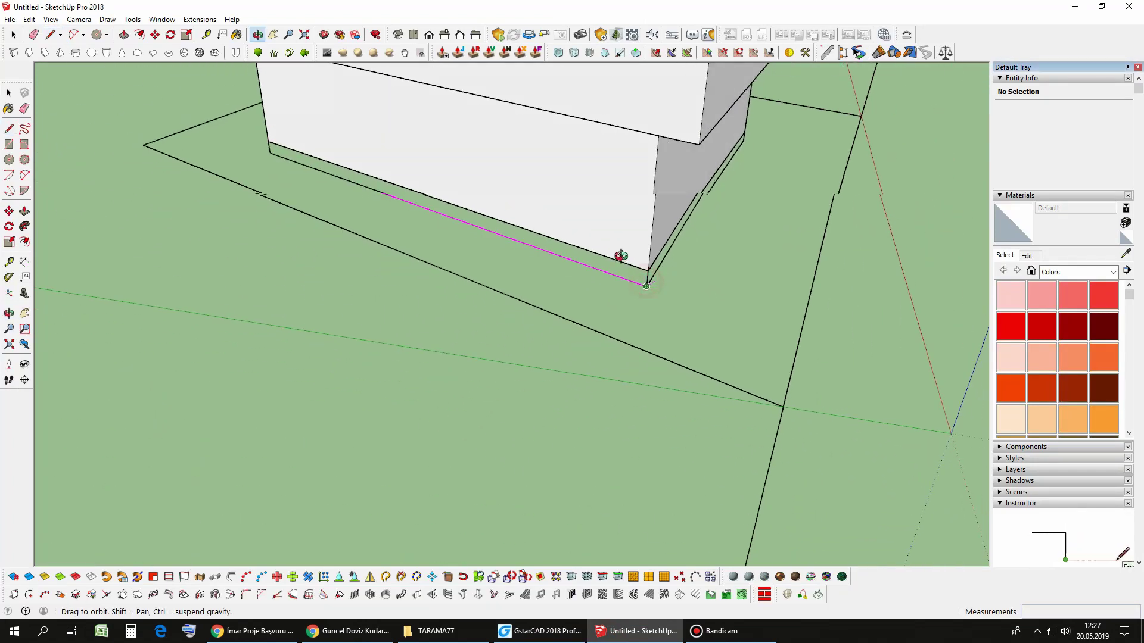
# Step: Verify the plan again and trace the base edge along the block's side face
pyautogui.moveTo(620, 255); pyautogui.dragTo(655, 357, button='middle')
pyautogui.click(525, 636)
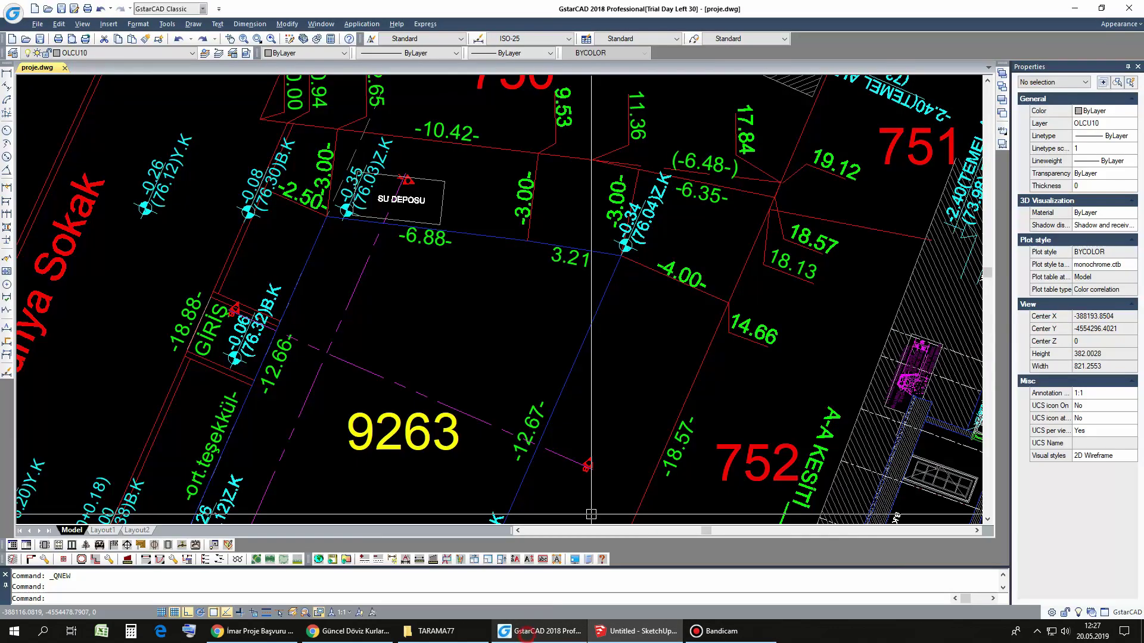
pyautogui.scroll(-2, 583, 215)
pyautogui.scroll(2, 584, 215)
pyautogui.scroll(1, 584, 216)
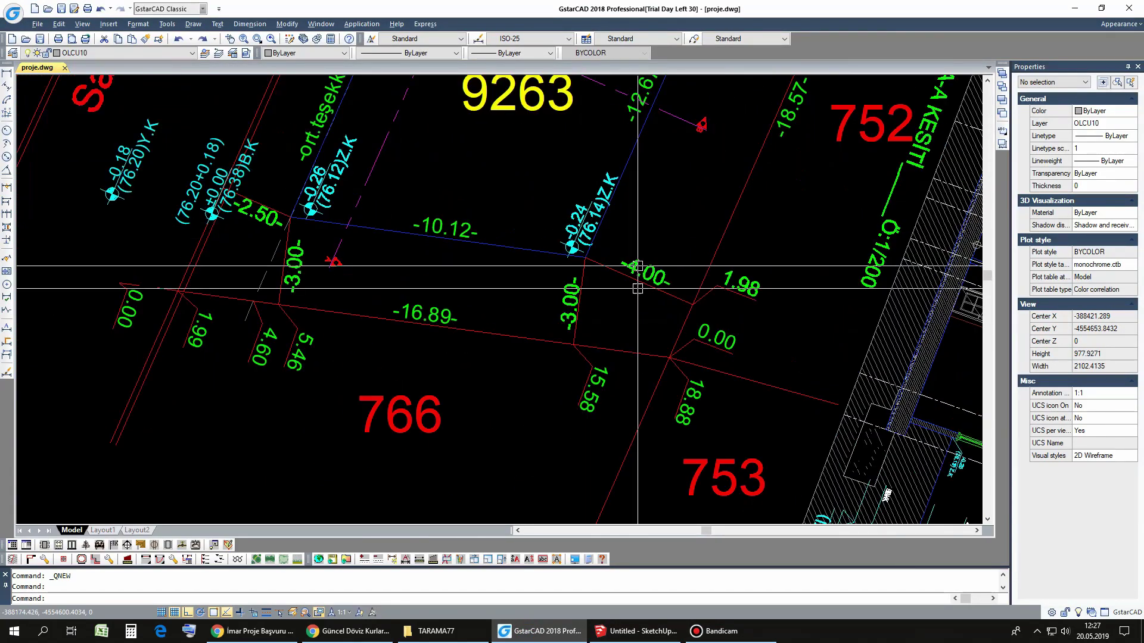
pyautogui.click(636, 631)
pyautogui.moveTo(669, 260); pyautogui.dragTo(735, 294, button='middle')
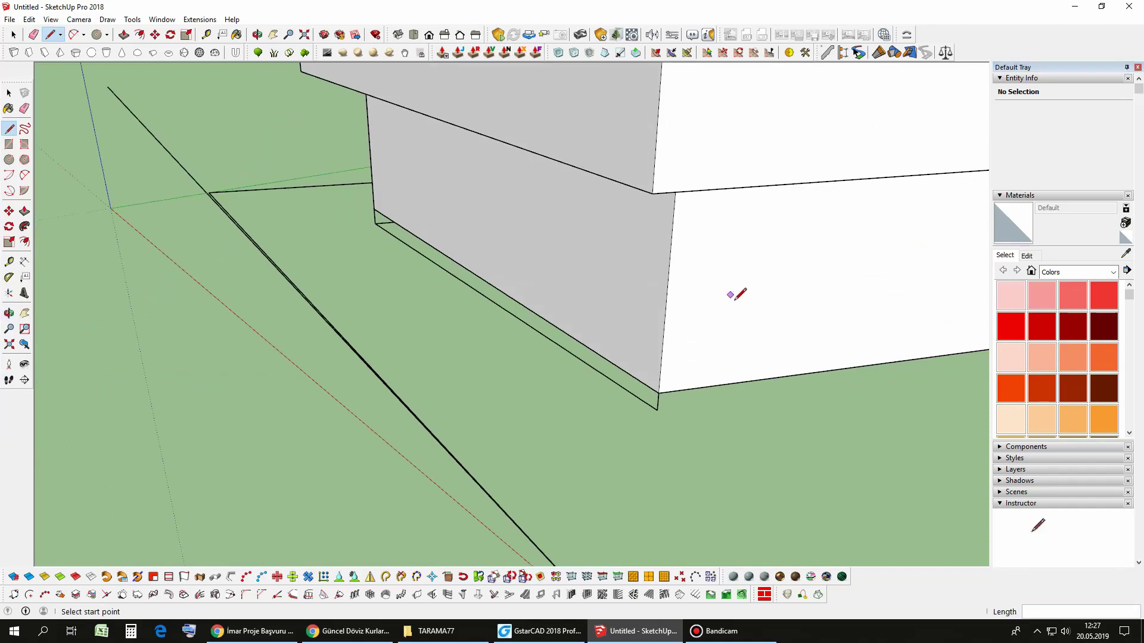
pyautogui.scroll(2, 735, 294)
pyautogui.scroll(-1, 720, 245)
pyautogui.scroll(2, 758, 230)
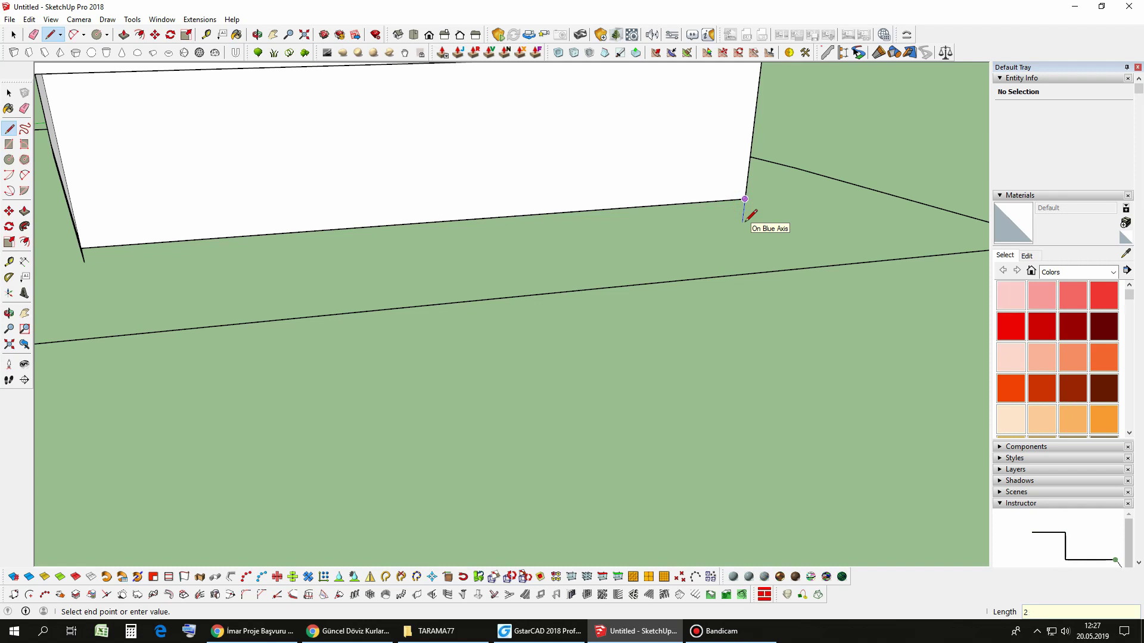
pyautogui.moveTo(744, 211)
pyautogui.mouseDown(button='middle')
pyautogui.moveTo(530, 217)
pyautogui.moveTo(317, 258)
pyautogui.moveTo(491, 248)
pyautogui.mouseUp(button='middle')
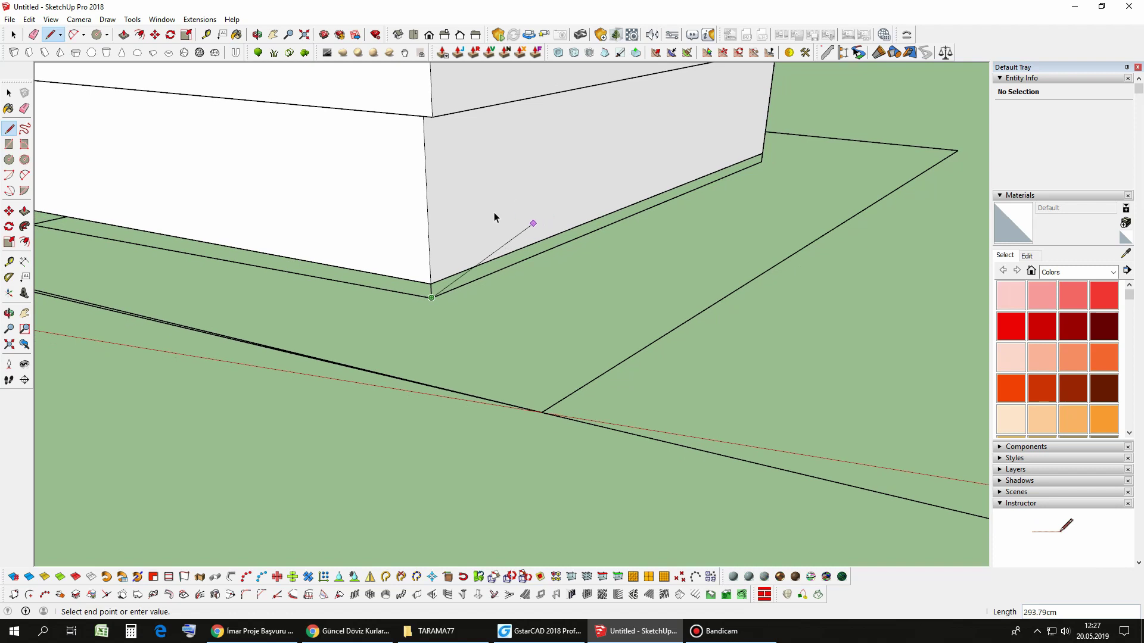
pyautogui.press('space')
# Step: Copy the lowest block with Move and Ctrl, placing the copy beneath it
pyautogui.click(438, 125)
pyautogui.press('m')
pyautogui.press('ctrl')
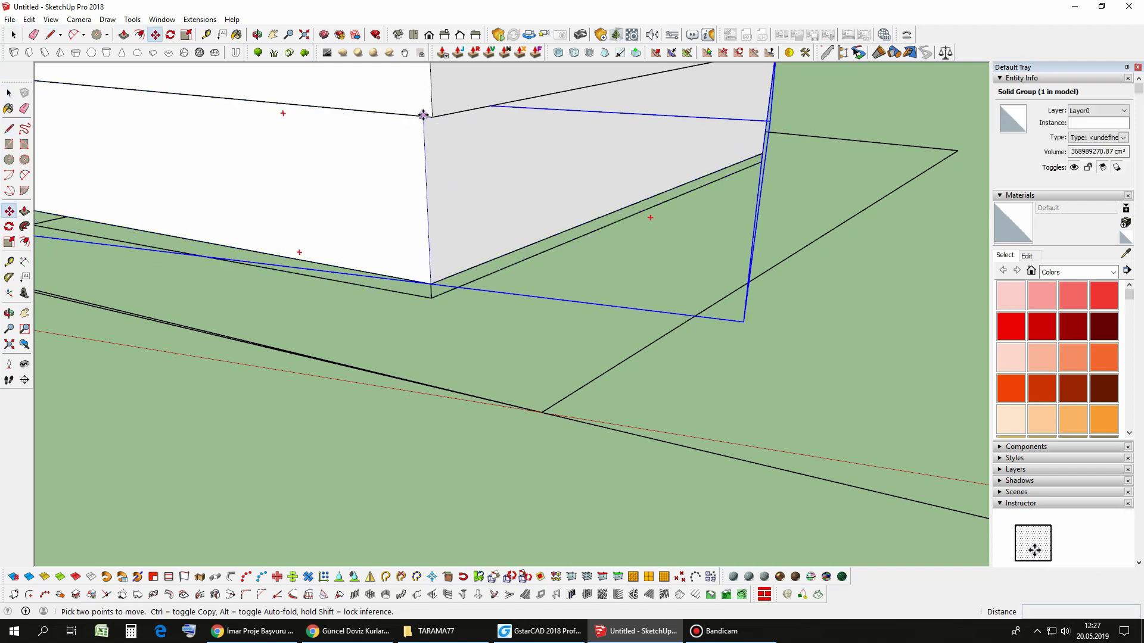
pyautogui.click(429, 275)
pyautogui.press('space')
pyautogui.scroll(-3, 604, 319)
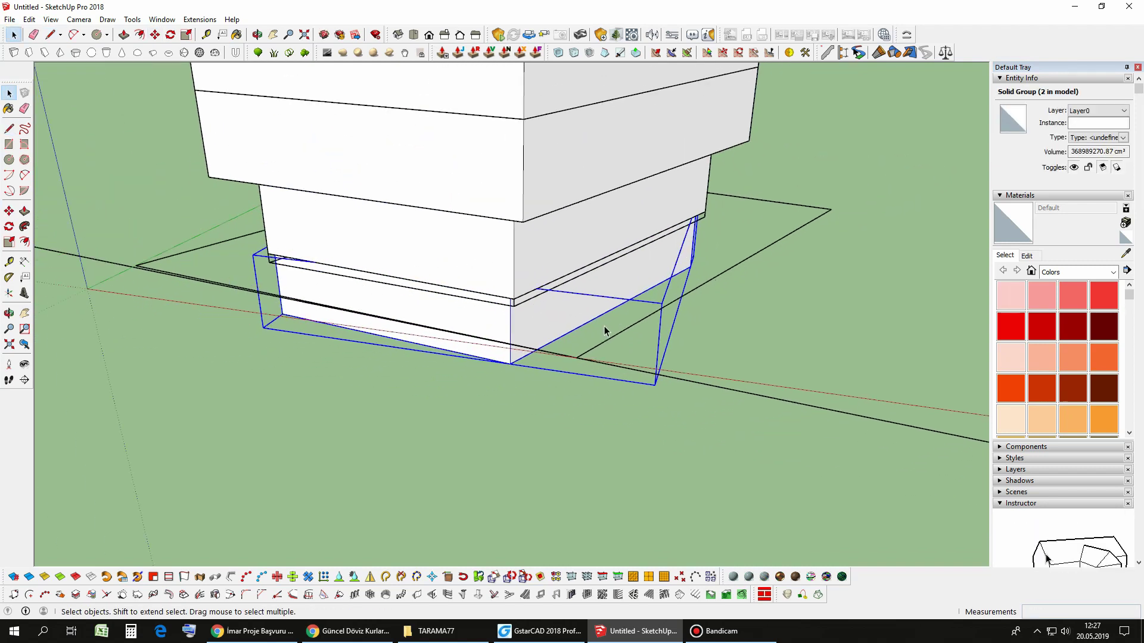
pyautogui.scroll(-2, 605, 331)
# Step: Paint the stepped blocks orange with Color B04, the middle block with Color B03
pyautogui.press('b')
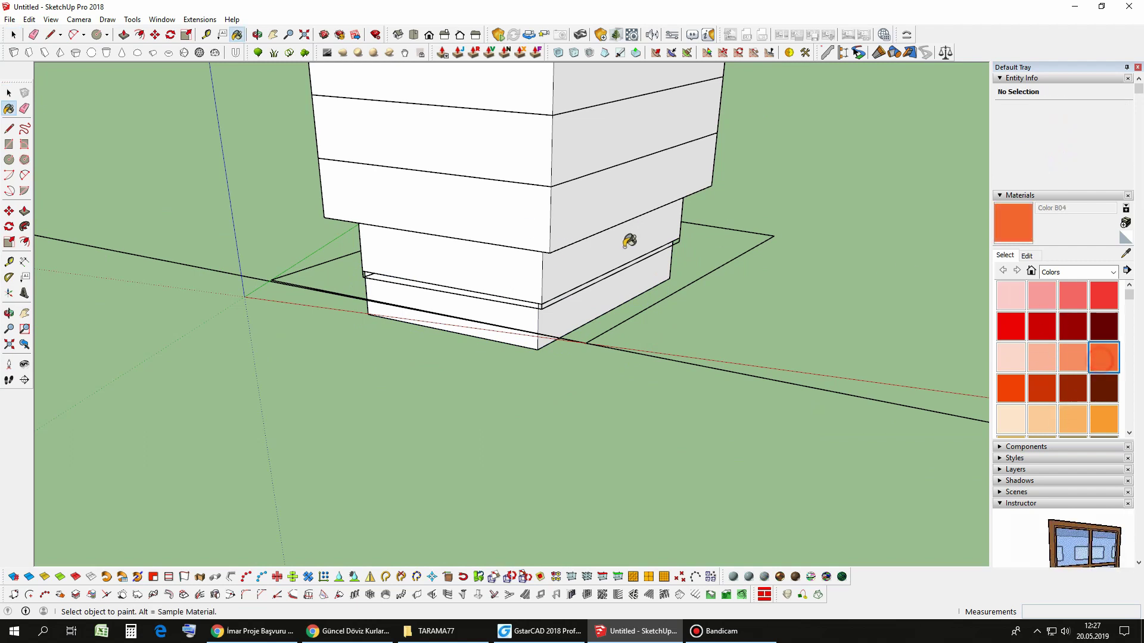
pyautogui.click(605, 294)
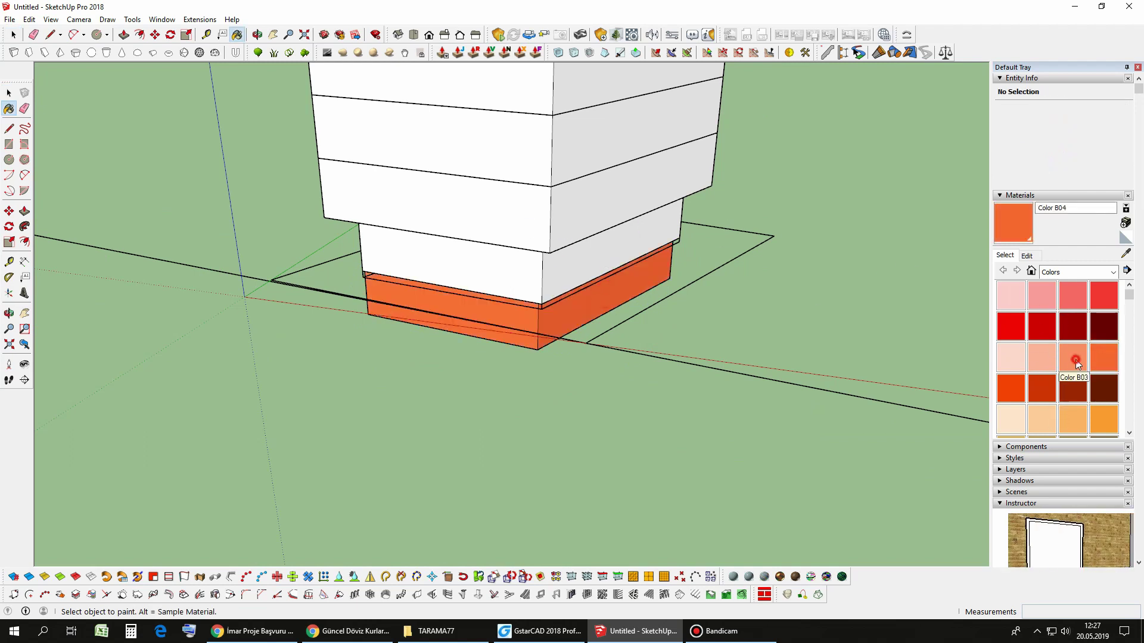
pyautogui.click(621, 242)
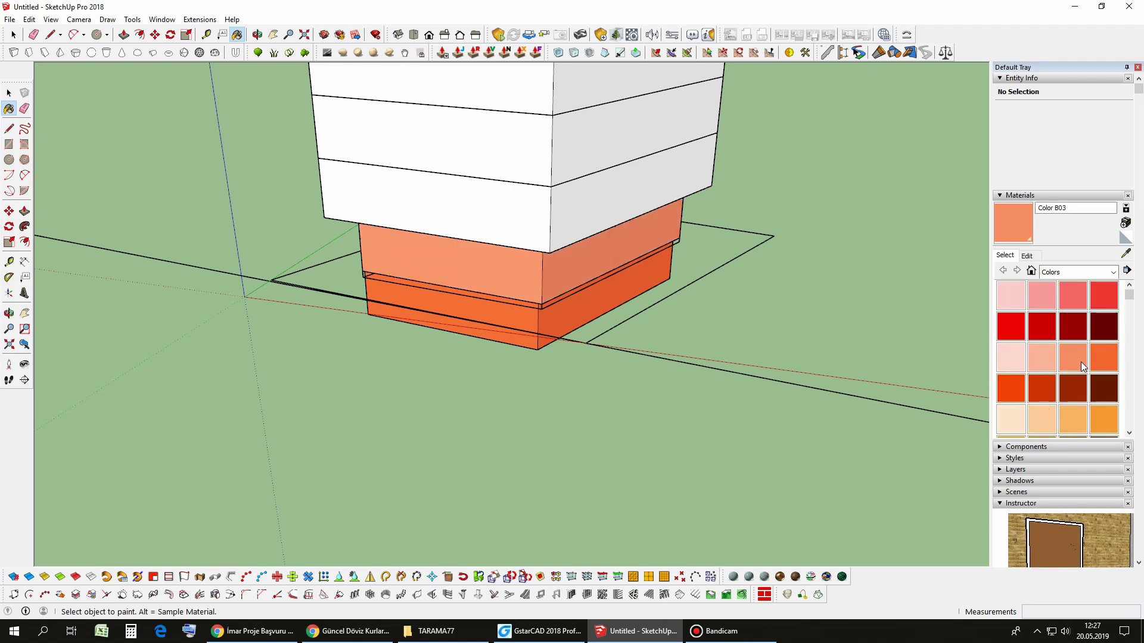
pyautogui.click(624, 300)
pyautogui.click(604, 189)
pyautogui.click(584, 95)
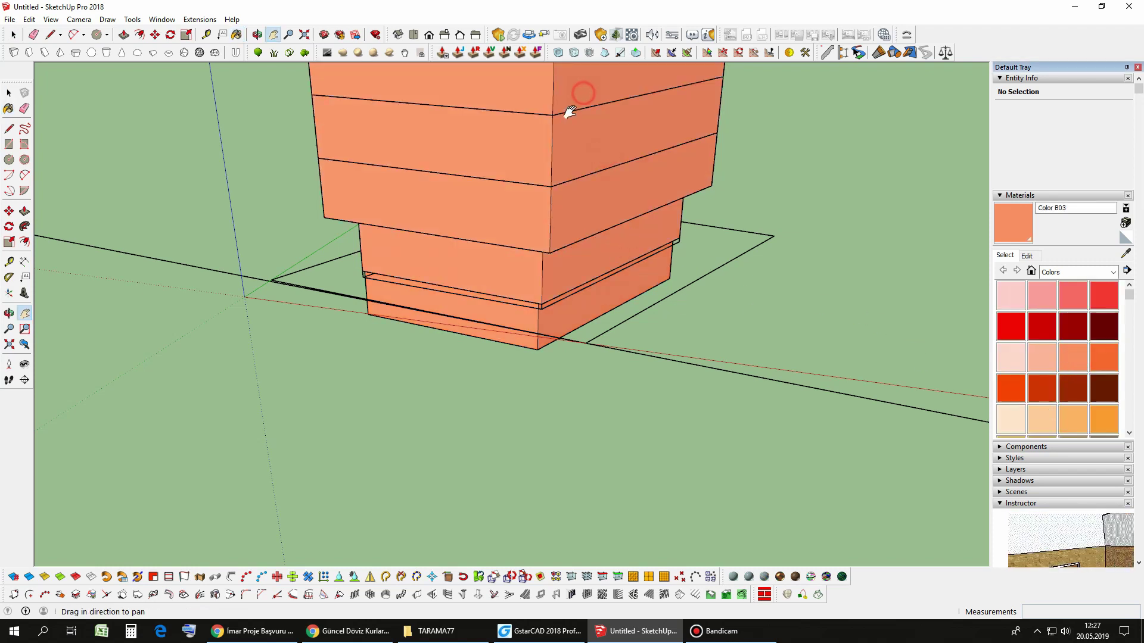
pyautogui.keyDown('shift'); pyautogui.moveTo(567, 112); pyautogui.dragTo(572, 167, button='middle'); pyautogui.keyUp('shift')
pyautogui.click(572, 167)
pyautogui.keyDown('shift'); pyautogui.moveTo(574, 268); pyautogui.dragTo(670, 318, button='middle'); pyautogui.keyUp('shift')
# Step: Orbit around the building corner and select an edge at the building's base
pyautogui.moveTo(460, 275)
pyautogui.mouseDown(button='middle')
pyautogui.moveTo(503, 309)
pyautogui.moveTo(467, 286)
pyautogui.moveTo(498, 283)
pyautogui.moveTo(477, 274)
pyautogui.mouseUp(button='middle')
pyautogui.scroll(3, 573, 281)
pyautogui.moveTo(573, 280)
pyautogui.mouseDown(button='middle')
pyautogui.moveTo(632, 306)
pyautogui.moveTo(690, 293)
pyautogui.moveTo(685, 355)
pyautogui.mouseUp(button='middle')
pyautogui.click(779, 302)
pyautogui.moveTo(779, 302)
pyautogui.mouseDown(button='middle')
pyautogui.moveTo(574, 264)
pyautogui.moveTo(524, 274)
pyautogui.moveTo(617, 279)
pyautogui.mouseUp(button='middle')
pyautogui.click(524, 272)
pyautogui.moveTo(556, 315)
pyautogui.mouseDown(button='middle')
pyautogui.moveTo(623, 344)
pyautogui.moveTo(615, 331)
pyautogui.moveTo(450, 293)
pyautogui.moveTo(638, 314)
pyautogui.moveTo(615, 292)
pyautogui.moveTo(590, 290)
pyautogui.mouseUp(button='middle')
pyautogui.press('l')
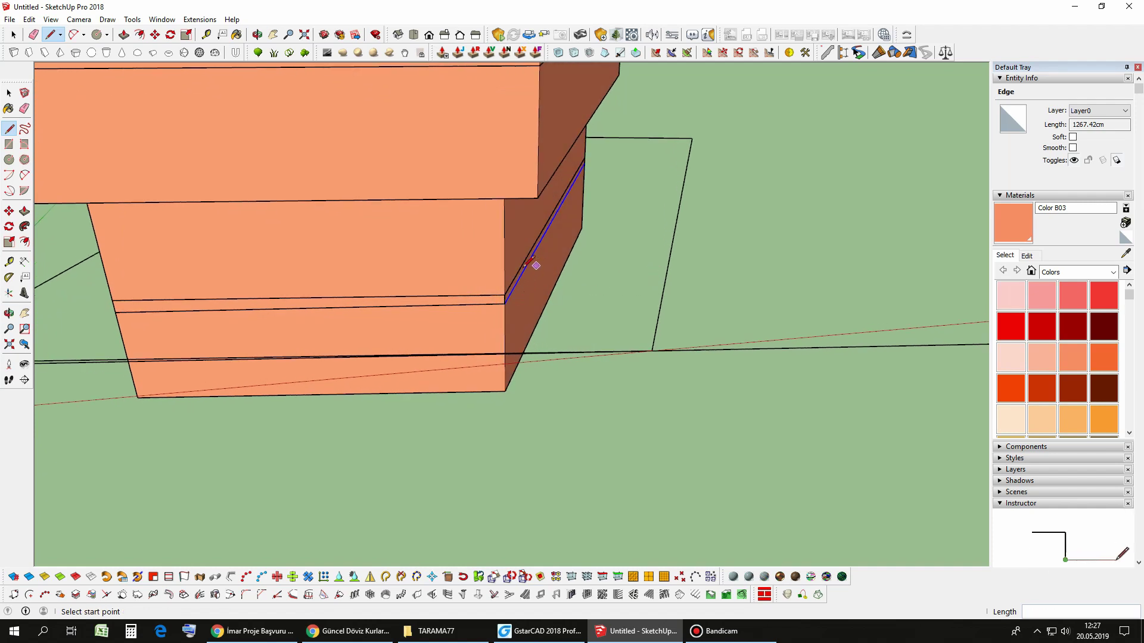
# Step: Draw a closed ground outline around the building's base, forming a face
pyautogui.scroll(1, 533, 262)
pyautogui.scroll(1, 536, 250)
pyautogui.scroll(1, 532, 239)
pyautogui.scroll(1, 528, 244)
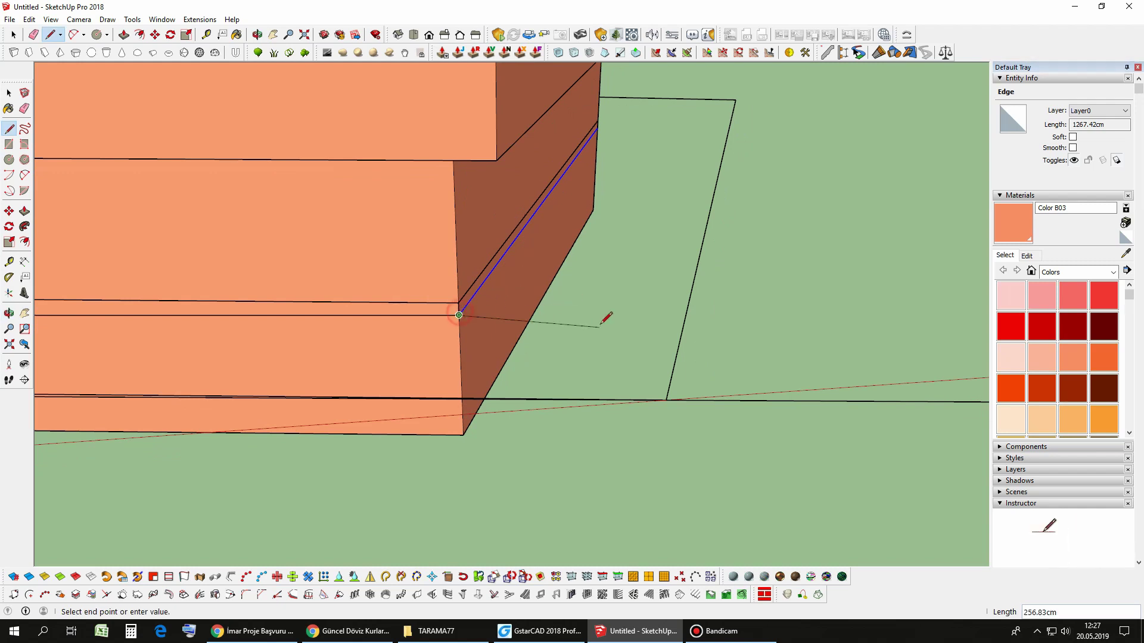
pyautogui.moveTo(601, 313); pyautogui.dragTo(757, 307, button='middle')
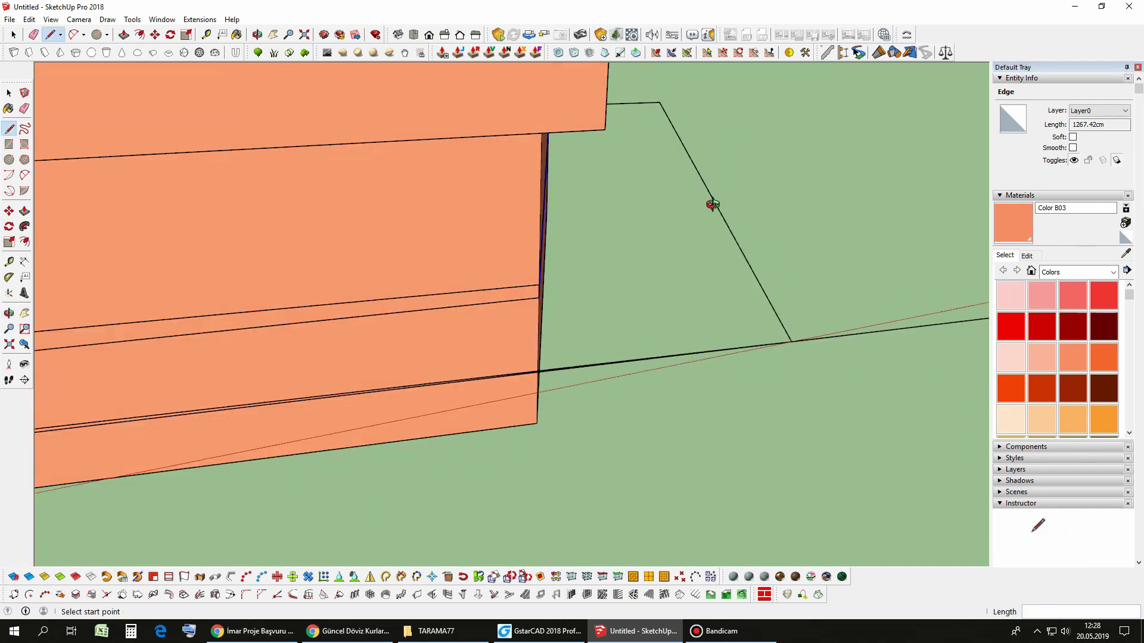
pyautogui.moveTo(713, 204); pyautogui.dragTo(717, 195, button='middle')
pyautogui.scroll(-5, 728, 210)
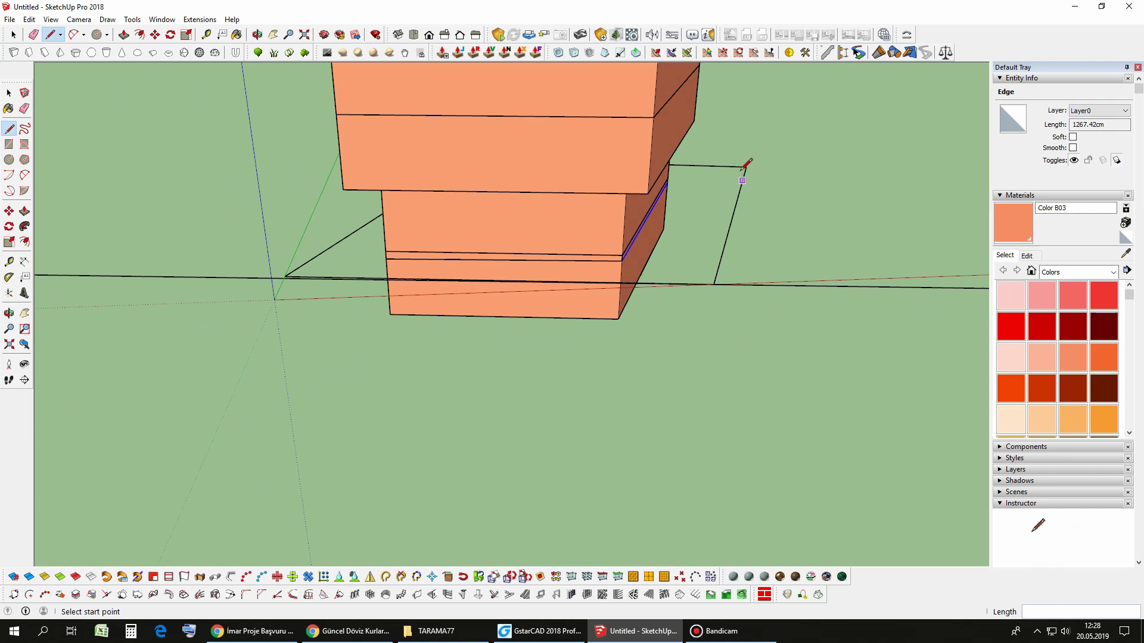
pyautogui.press('space')
pyautogui.moveTo(382, 167); pyautogui.dragTo(346, 189, button='middle')
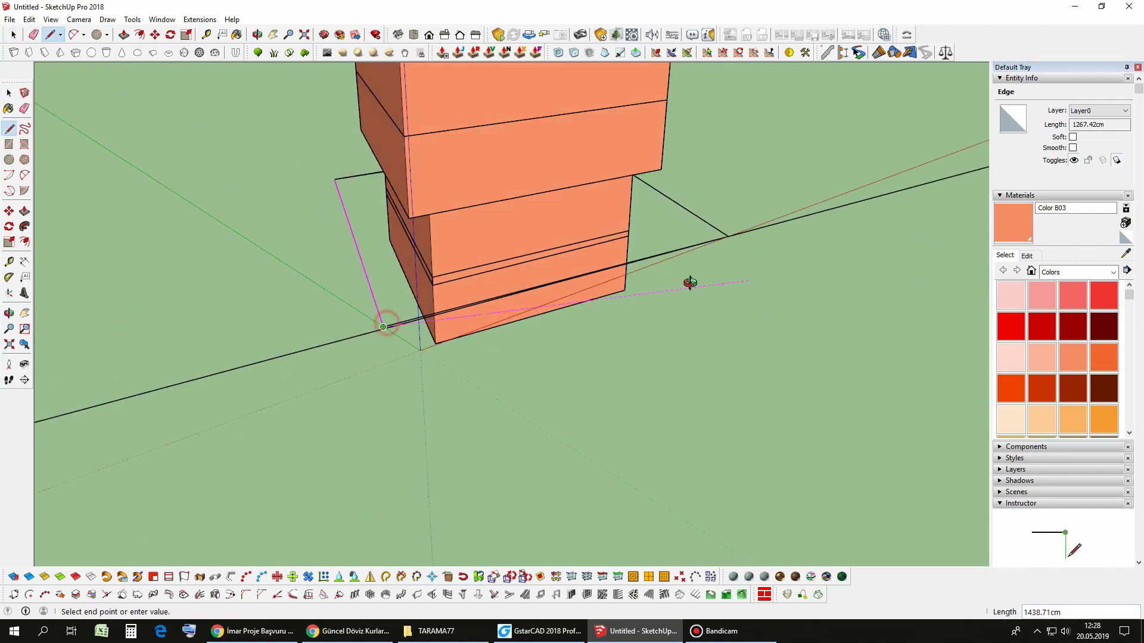
pyautogui.moveTo(690, 282); pyautogui.dragTo(529, 349, button='middle')
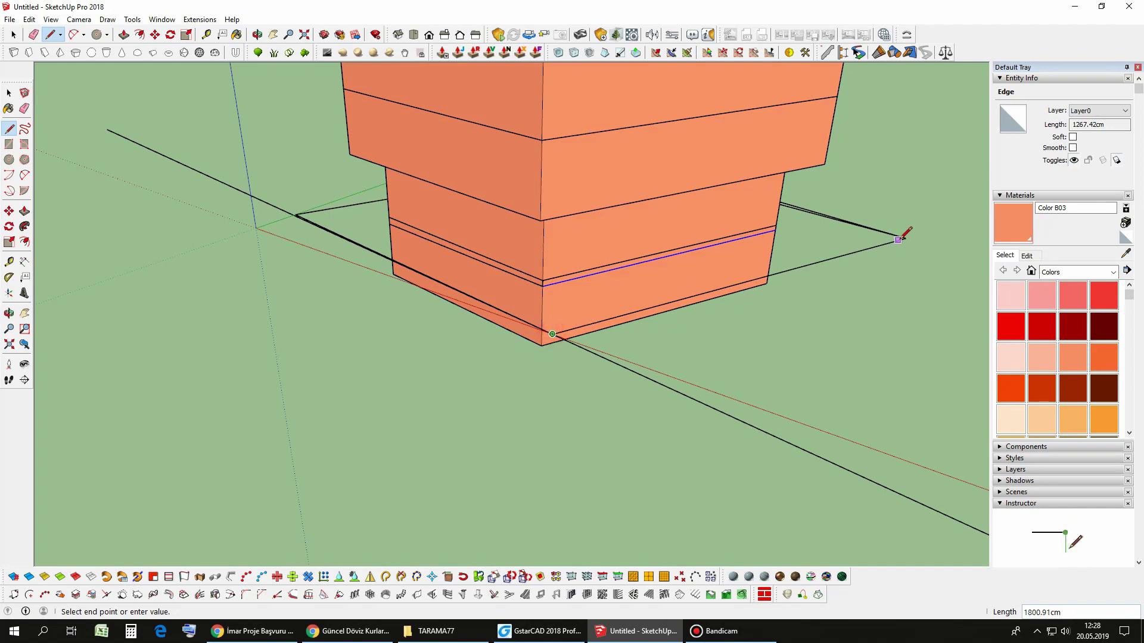
pyautogui.click(898, 240)
pyautogui.press('space')
# Step: Push/Pull the new ground face down about 700 cm into a solid base block
pyautogui.doubleClick(746, 238)
pyautogui.moveTo(746, 238); pyautogui.dragTo(779, 221, button='middle')
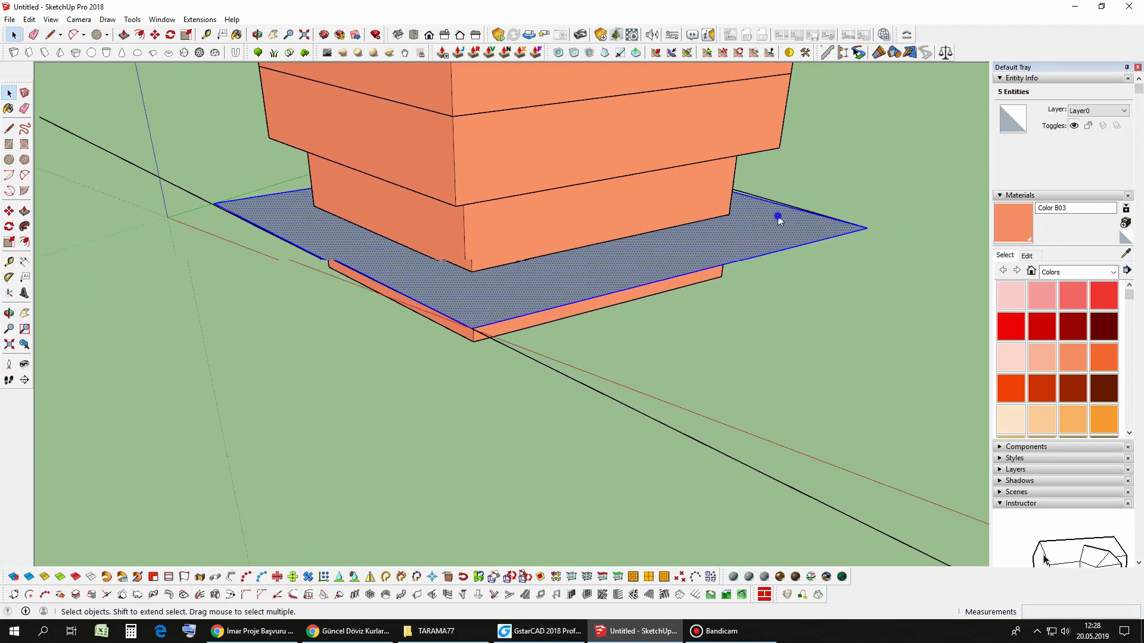
pyautogui.rightClick(778, 221)
pyautogui.press('Escape')
pyautogui.press('p')
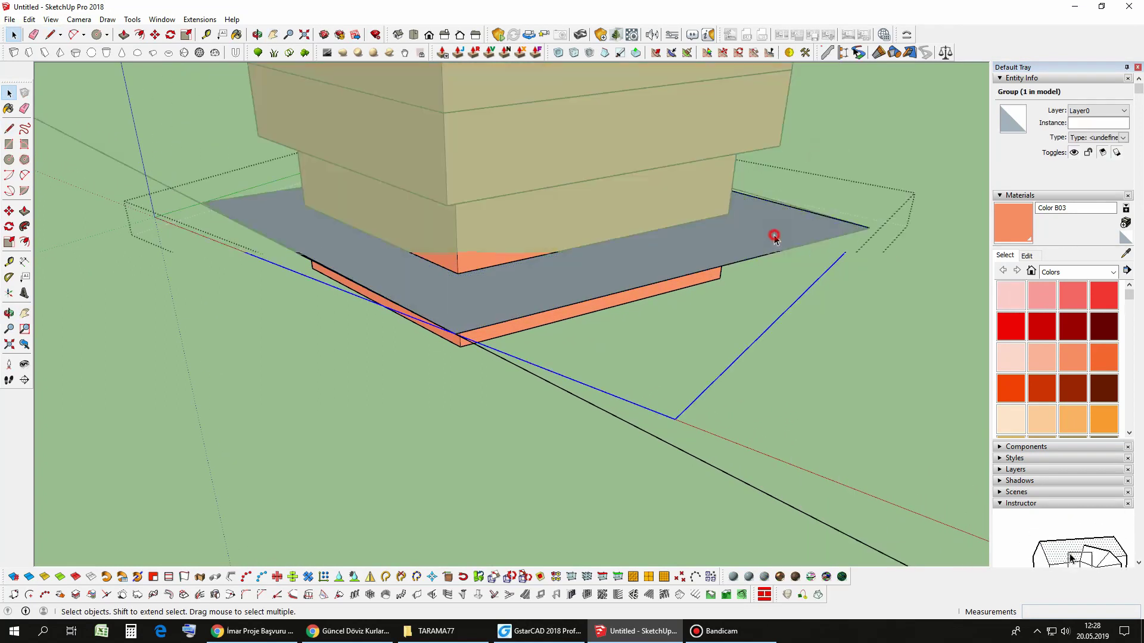
pyautogui.moveTo(771, 235); pyautogui.dragTo(798, 381)
pyautogui.click(798, 381)
pyautogui.press('space')
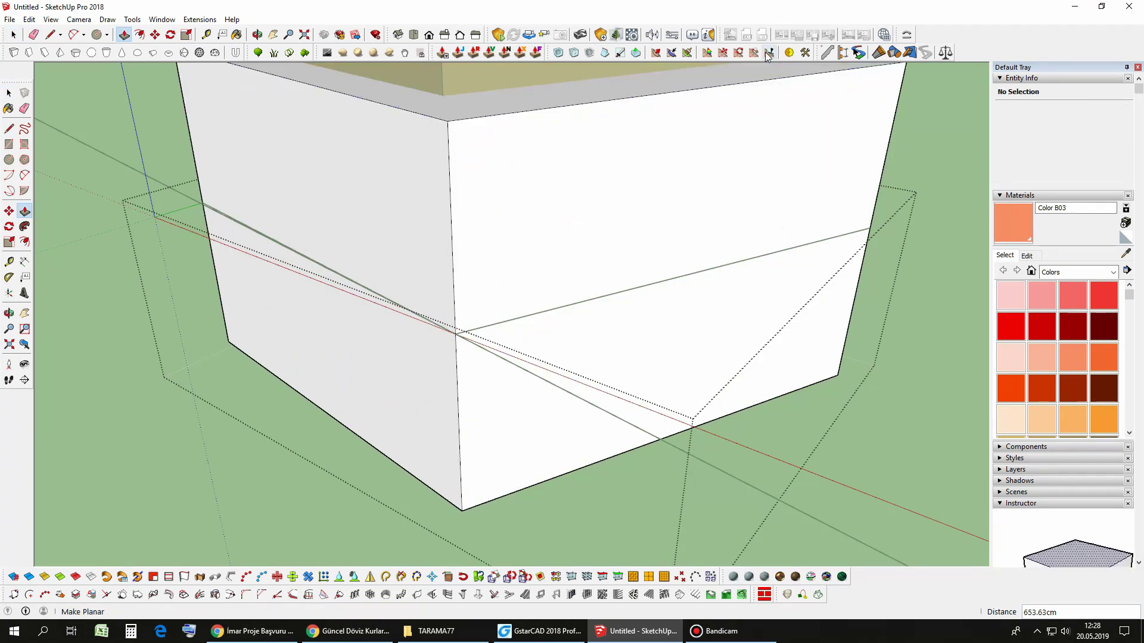
# Step: Inspect the base block, then select the edge loop on the tower's orange base
pyautogui.moveTo(742, 322)
pyautogui.mouseDown(button='middle')
pyautogui.moveTo(541, 217)
pyautogui.moveTo(435, 275)
pyautogui.moveTo(567, 319)
pyautogui.moveTo(535, 296)
pyautogui.moveTo(582, 245)
pyautogui.moveTo(733, 301)
pyautogui.mouseUp(button='middle')
pyautogui.click(685, 316)
pyautogui.moveTo(613, 286)
pyautogui.mouseDown(button='middle')
pyautogui.moveTo(760, 333)
pyautogui.moveTo(485, 235)
pyautogui.mouseUp(button='middle')
pyautogui.click(347, 242)
pyautogui.moveTo(347, 242)
pyautogui.mouseDown(button='middle')
pyautogui.moveTo(417, 313)
pyautogui.moveTo(457, 325)
pyautogui.moveTo(408, 306)
pyautogui.moveTo(375, 238)
pyautogui.moveTo(263, 209)
pyautogui.moveTo(251, 191)
pyautogui.moveTo(506, 276)
pyautogui.moveTo(727, 292)
pyautogui.moveTo(684, 273)
pyautogui.moveTo(692, 286)
pyautogui.moveTo(594, 275)
pyautogui.mouseUp(button='middle')
pyautogui.press('space')
pyautogui.click(511, 252)
# Step: Draw lines from the tower's bottom corners toward the site outline endpoints
pyautogui.press('l')
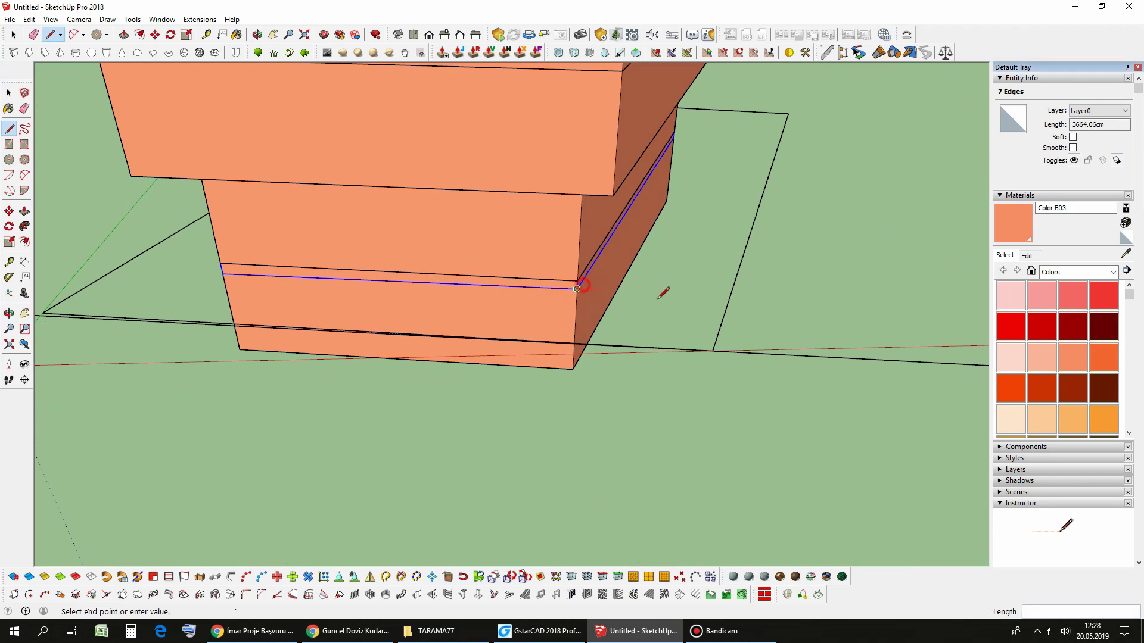
pyautogui.moveTo(665, 290)
pyautogui.mouseDown(button='middle')
pyautogui.moveTo(695, 255)
pyautogui.moveTo(701, 275)
pyautogui.moveTo(588, 247)
pyautogui.moveTo(426, 250)
pyautogui.moveTo(427, 284)
pyautogui.moveTo(524, 332)
pyautogui.moveTo(679, 327)
pyautogui.moveTo(690, 289)
pyautogui.moveTo(709, 353)
pyautogui.mouseUp(button='middle')
pyautogui.scroll(2, 694, 346)
pyautogui.scroll(-2, 621, 322)
pyautogui.scroll(-1, 659, 365)
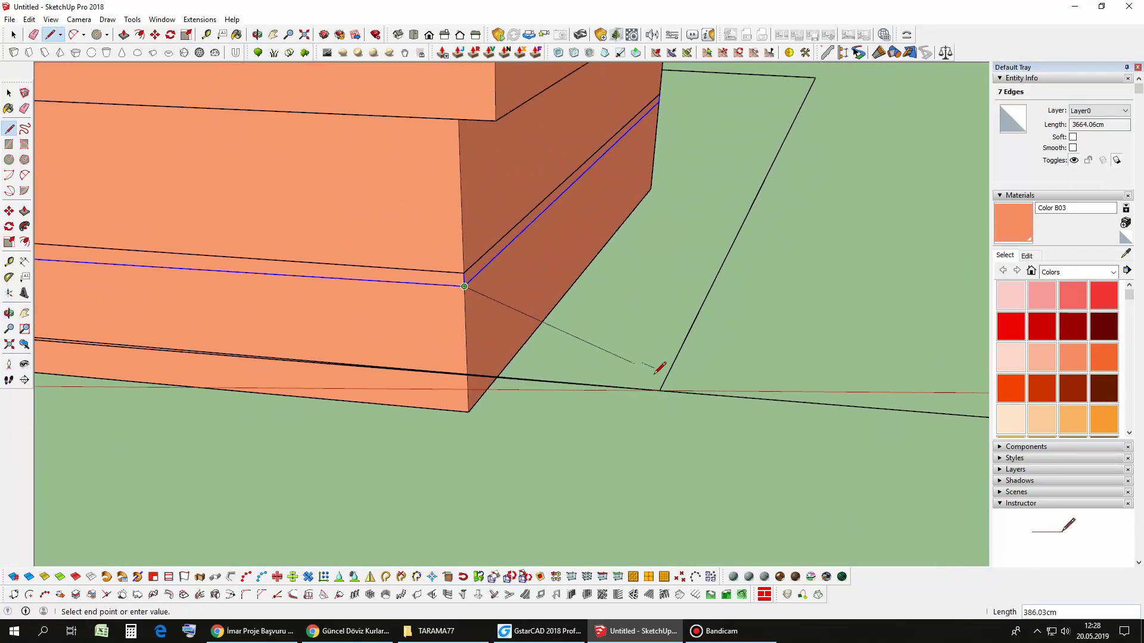
pyautogui.scroll(-2, 663, 373)
pyautogui.scroll(-2, 656, 337)
pyautogui.scroll(-2, 644, 337)
pyautogui.scroll(1, 648, 332)
pyautogui.scroll(3, 645, 338)
pyautogui.scroll(1, 641, 344)
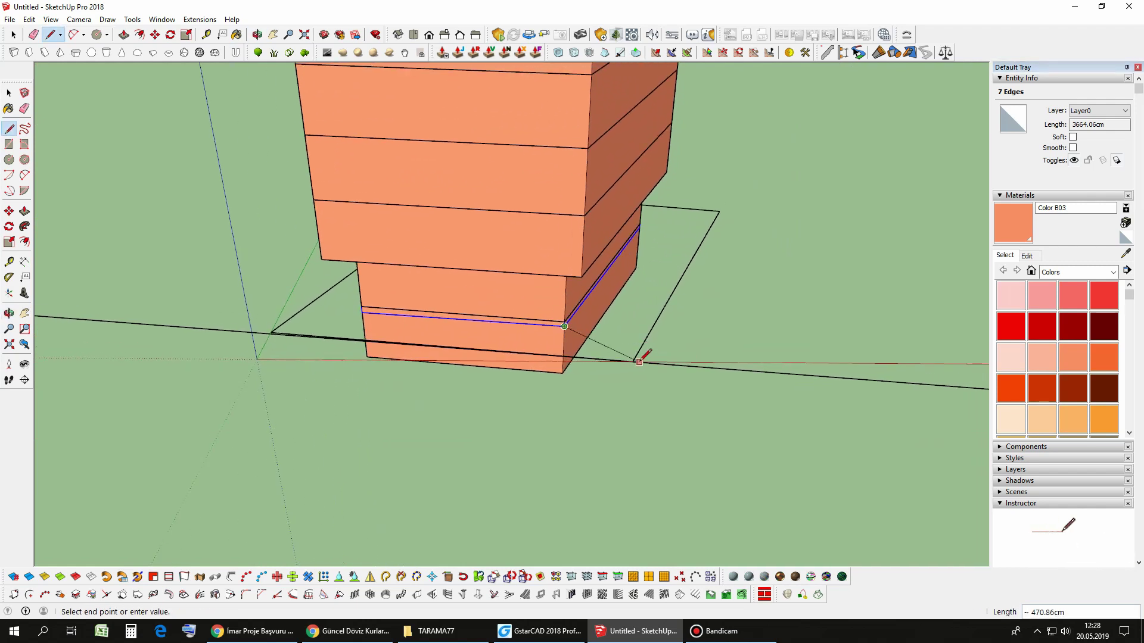
pyautogui.moveTo(663, 330)
pyautogui.mouseDown(button='middle')
pyautogui.moveTo(360, 179)
pyautogui.moveTo(701, 314)
pyautogui.mouseUp(button='middle')
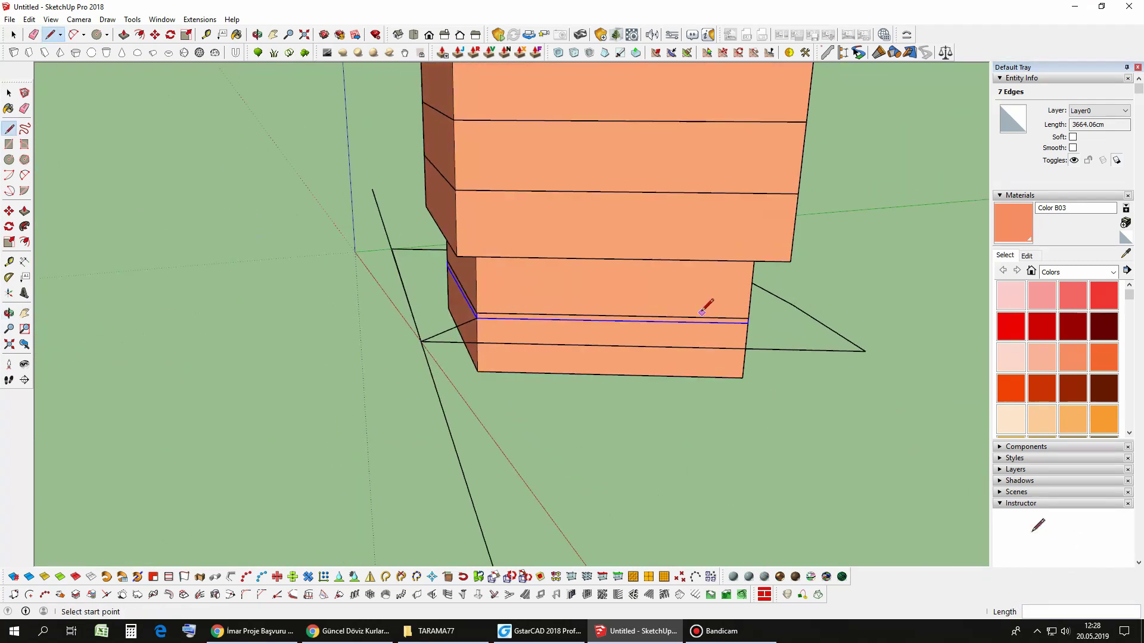
pyautogui.moveTo(865, 351)
pyautogui.mouseDown(button='middle')
pyautogui.moveTo(582, 383)
pyautogui.moveTo(376, 327)
pyautogui.moveTo(485, 332)
pyautogui.moveTo(508, 365)
pyautogui.mouseUp(button='middle')
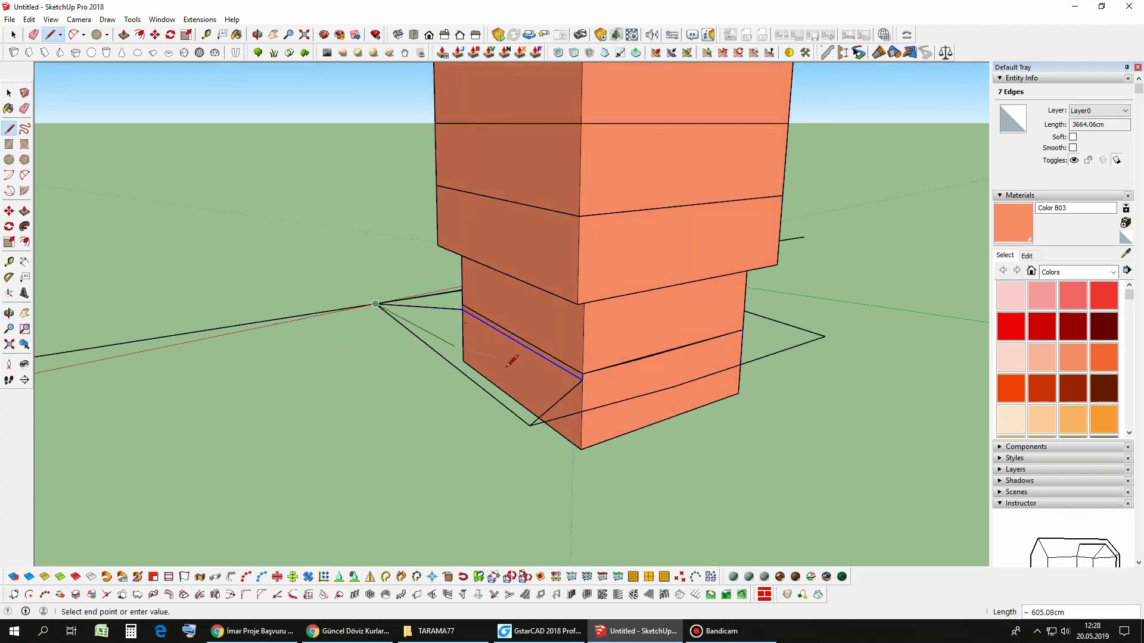
# Step: Close the first triangular sloped ground face between the tower base and plot edges
pyautogui.press('space')
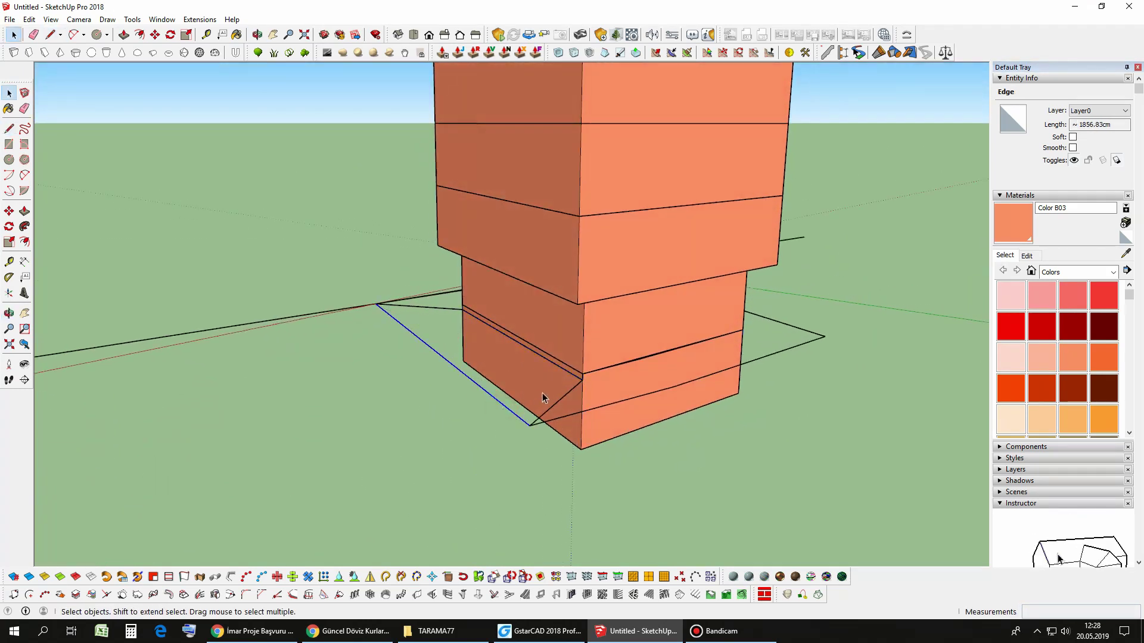
pyautogui.click(376, 304)
pyautogui.moveTo(376, 304)
pyautogui.mouseDown(button='middle')
pyautogui.moveTo(511, 312)
pyautogui.moveTo(474, 342)
pyautogui.moveTo(502, 371)
pyautogui.mouseUp(button='middle')
pyautogui.moveTo(655, 403)
pyautogui.mouseDown(button='middle')
pyautogui.moveTo(439, 441)
pyautogui.moveTo(360, 408)
pyautogui.mouseUp(button='middle')
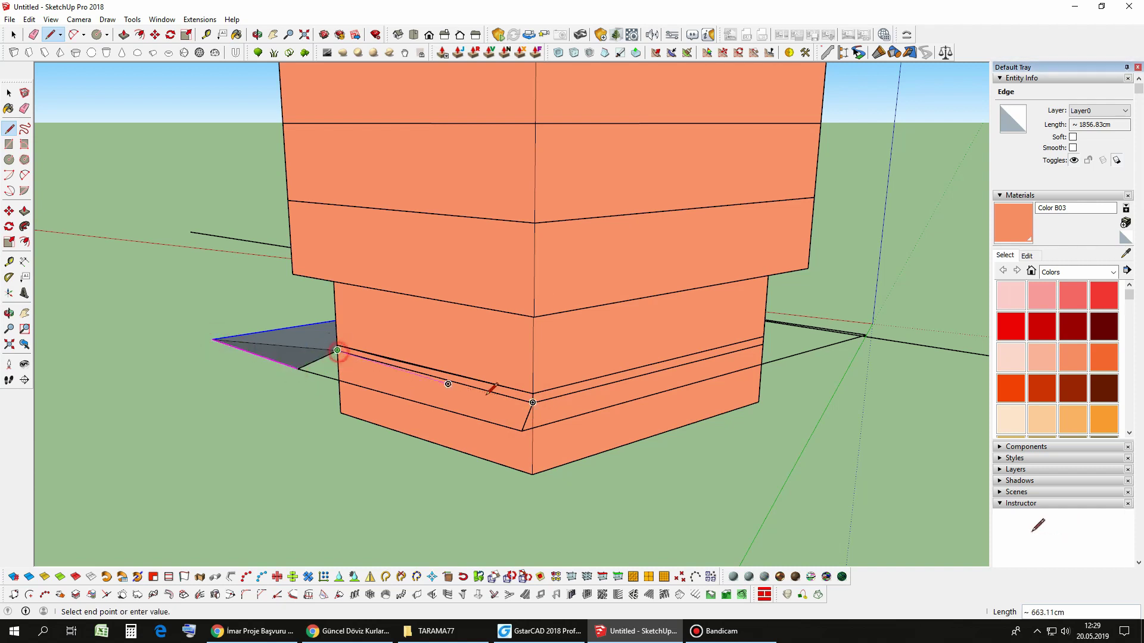
# Step: Close three more triangular ground faces, including the left one, between base and plot edges
pyautogui.click(300, 370)
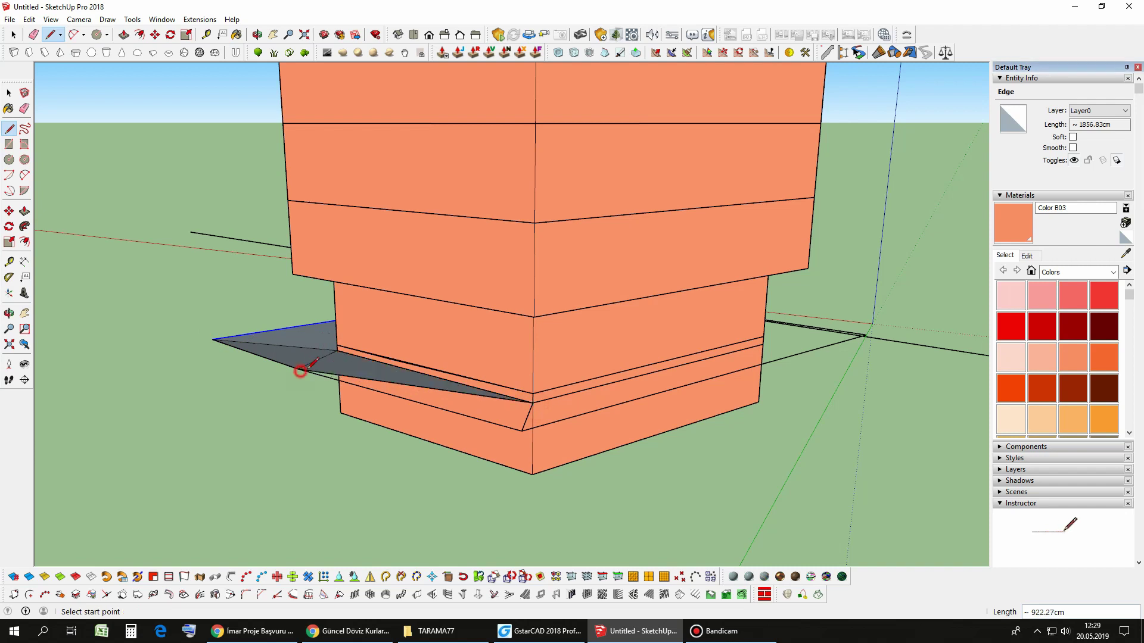
pyautogui.click(522, 429)
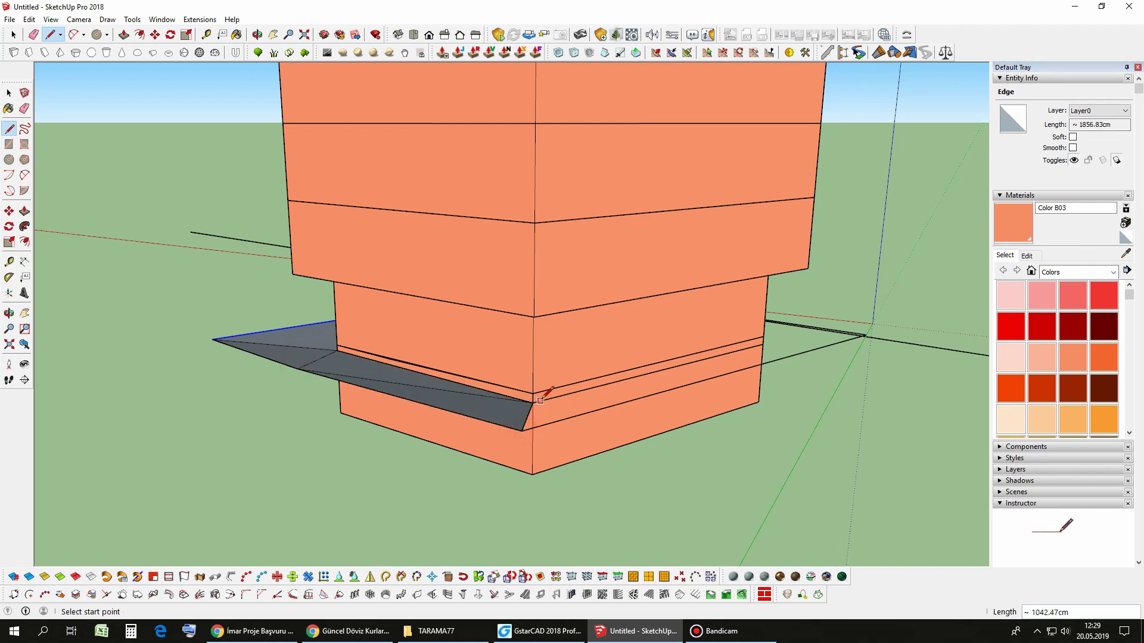
pyautogui.press('Escape')
pyautogui.moveTo(660, 390); pyautogui.dragTo(562, 389, button='middle')
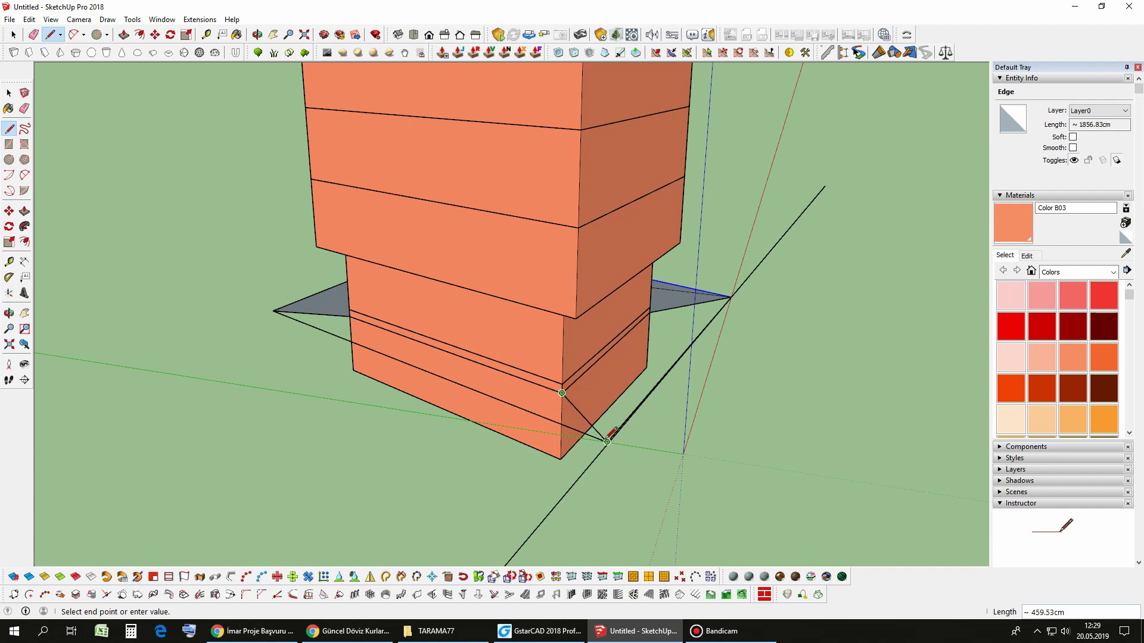
pyautogui.click(277, 313)
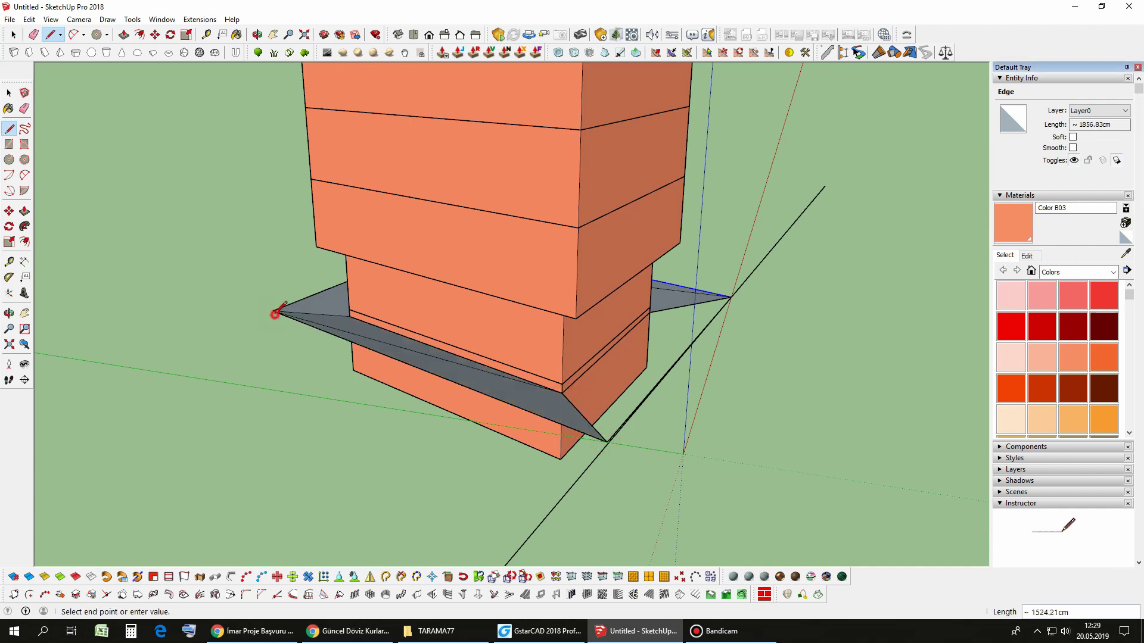
pyautogui.press('space')
# Step: Select the large sloped ground face and nudge the ledge tip upward
pyautogui.moveTo(293, 333)
pyautogui.mouseDown(button='middle')
pyautogui.moveTo(368, 396)
pyautogui.moveTo(442, 357)
pyautogui.moveTo(698, 312)
pyautogui.mouseUp(button='middle')
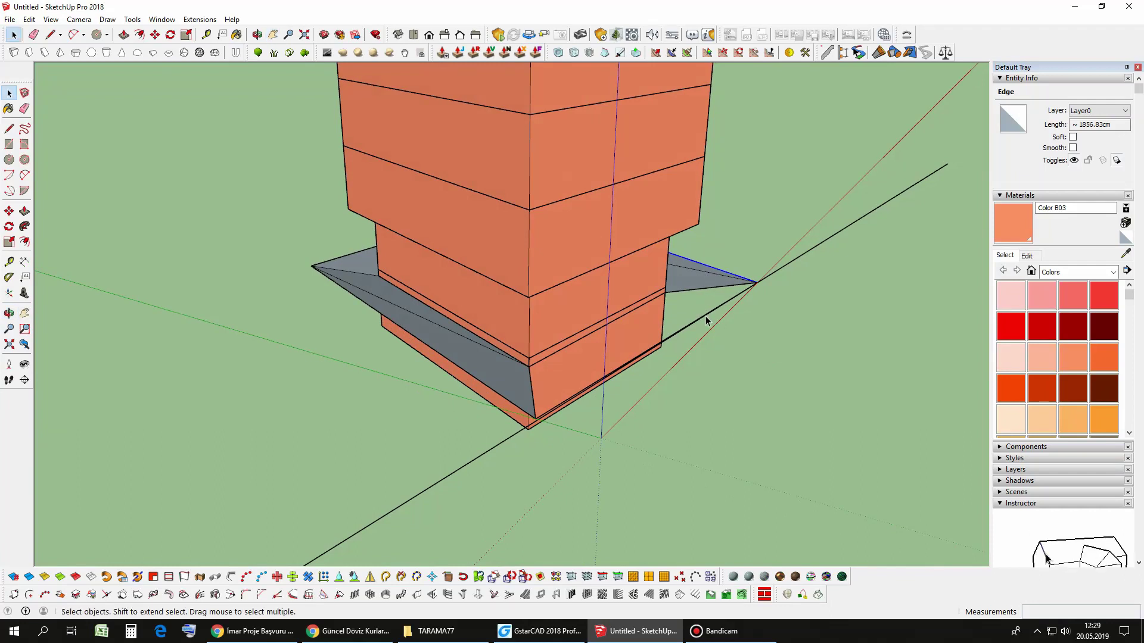
pyautogui.moveTo(574, 405)
pyautogui.mouseDown(button='middle')
pyautogui.moveTo(725, 332)
pyautogui.moveTo(723, 302)
pyautogui.moveTo(586, 368)
pyautogui.mouseUp(button='middle')
pyautogui.click(602, 398)
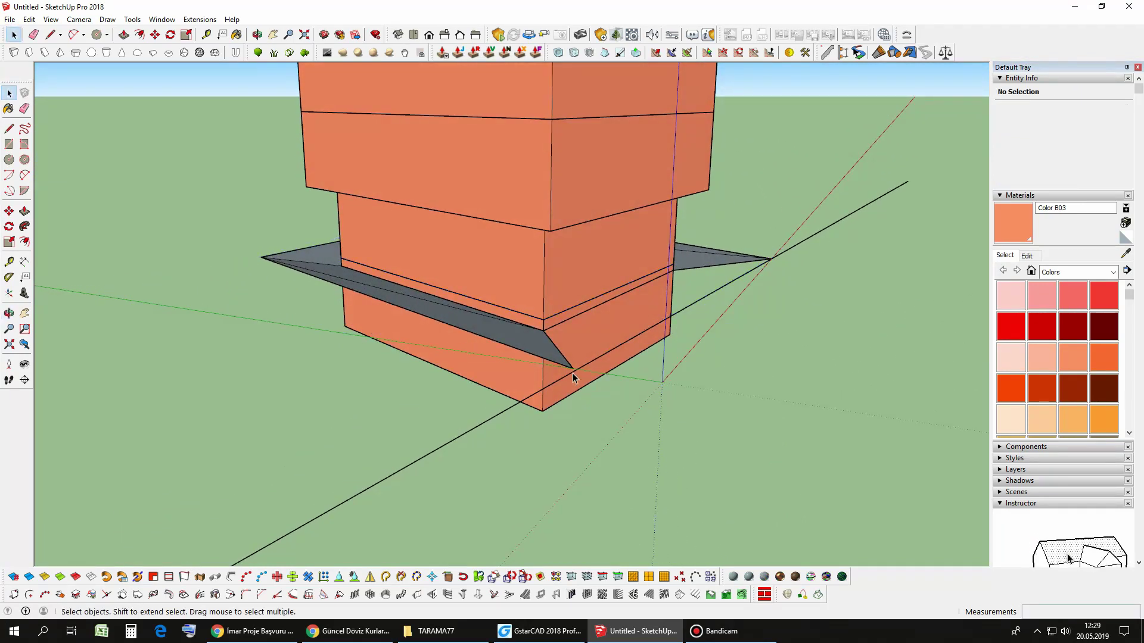
pyautogui.scroll(1, 573, 376)
pyautogui.scroll(2, 573, 369)
pyautogui.click(574, 366)
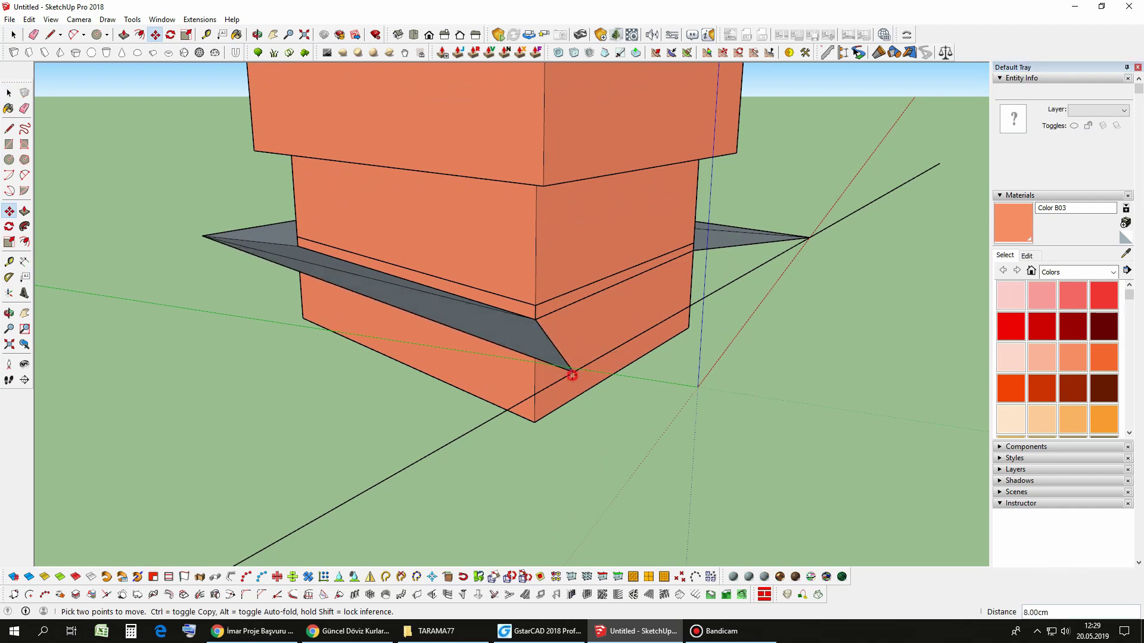
pyautogui.click(573, 372)
# Step: Orbit and zoom in closely on the ledge corner
pyautogui.moveTo(672, 298); pyautogui.dragTo(822, 251, button='middle')
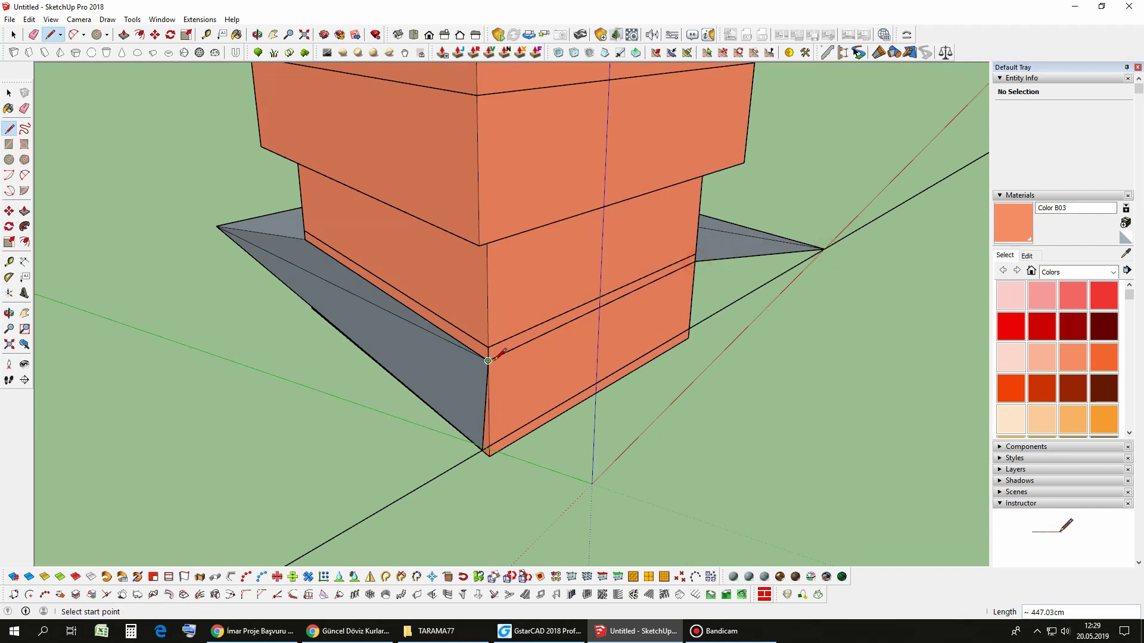
pyautogui.moveTo(824, 249)
pyautogui.mouseDown(button='middle')
pyautogui.moveTo(851, 313)
pyautogui.moveTo(556, 332)
pyautogui.moveTo(848, 237)
pyautogui.moveTo(505, 263)
pyautogui.moveTo(577, 321)
pyautogui.moveTo(588, 276)
pyautogui.moveTo(560, 279)
pyautogui.mouseUp(button='middle')
pyautogui.moveTo(503, 247)
pyautogui.mouseDown(button='middle')
pyautogui.moveTo(467, 220)
pyautogui.moveTo(485, 245)
pyautogui.mouseUp(button='middle')
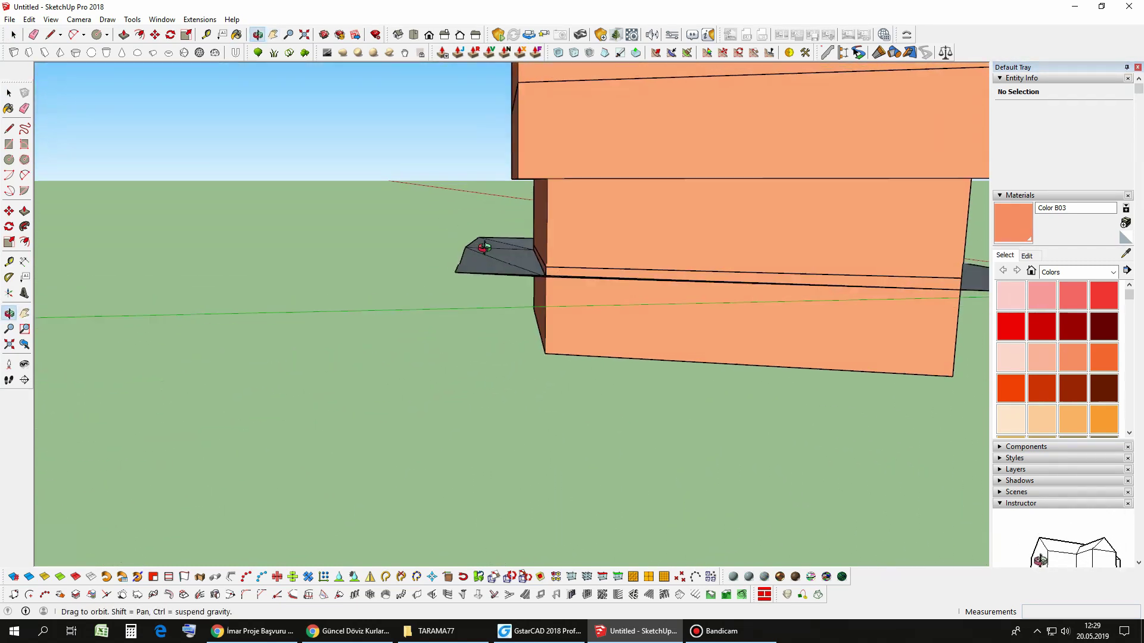
pyautogui.scroll(5, 567, 278)
pyautogui.scroll(3, 567, 277)
pyautogui.keyDown('shift'); pyautogui.moveTo(548, 280); pyautogui.dragTo(525, 300, button='middle'); pyautogui.keyUp('shift')
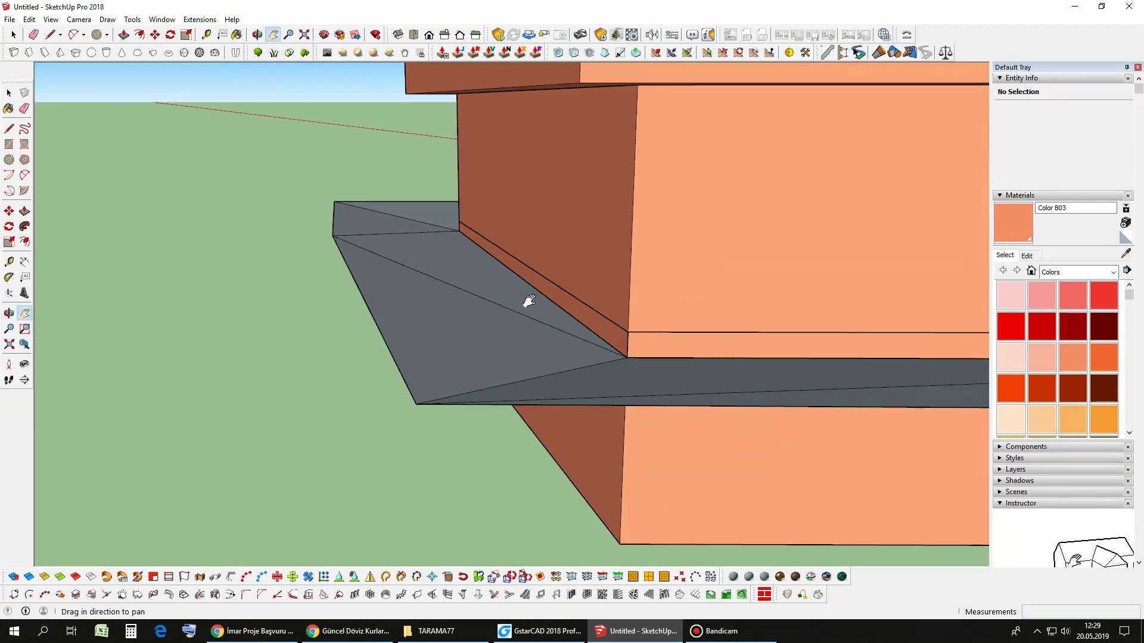
pyautogui.scroll(-2, 553, 325)
pyautogui.scroll(-2, 536, 327)
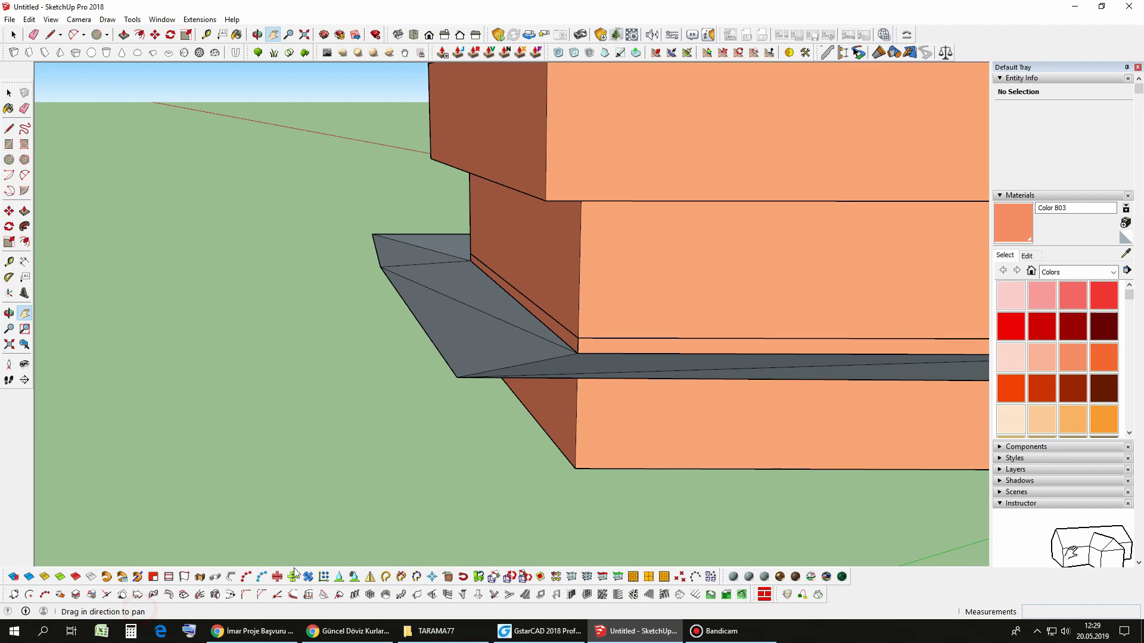
# Step: Move the selected outer edges of the sloped ledge 34 cm lower
pyautogui.moveTo(480, 310)
pyautogui.mouseDown(button='middle')
pyautogui.moveTo(434, 269)
pyautogui.moveTo(351, 263)
pyautogui.mouseUp(button='middle')
pyautogui.moveTo(423, 308); pyautogui.dragTo(424, 317, button='middle')
pyautogui.press('m')
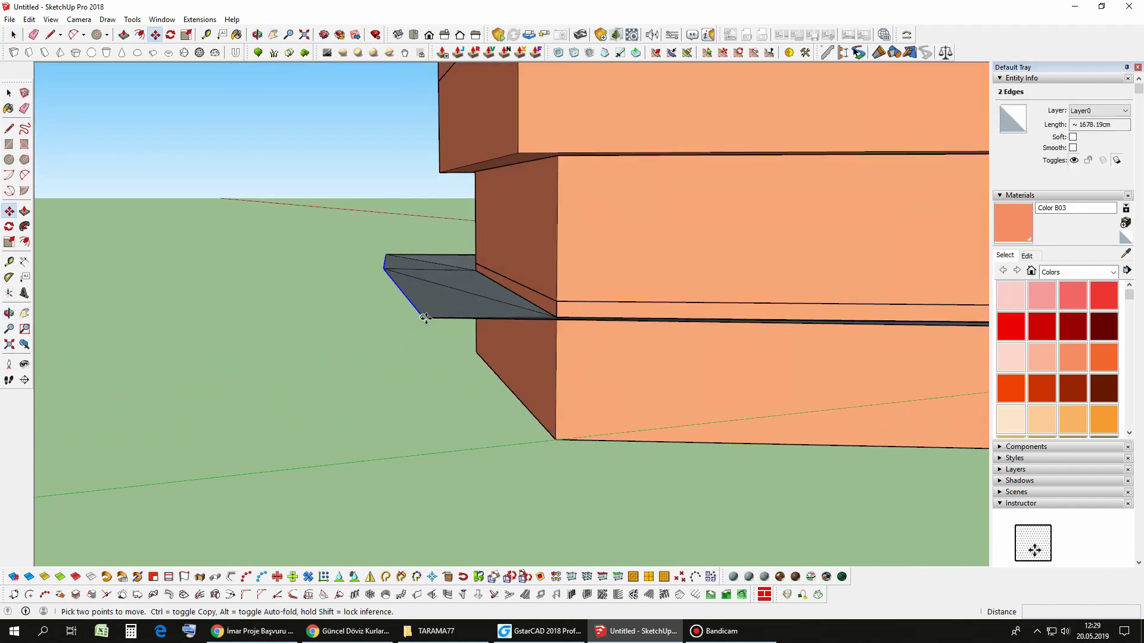
pyautogui.moveTo(517, 297)
pyautogui.mouseDown(button='middle')
pyautogui.moveTo(834, 334)
pyautogui.moveTo(843, 294)
pyautogui.moveTo(493, 325)
pyautogui.moveTo(505, 311)
pyautogui.moveTo(412, 332)
pyautogui.mouseUp(button='middle')
pyautogui.click(409, 311)
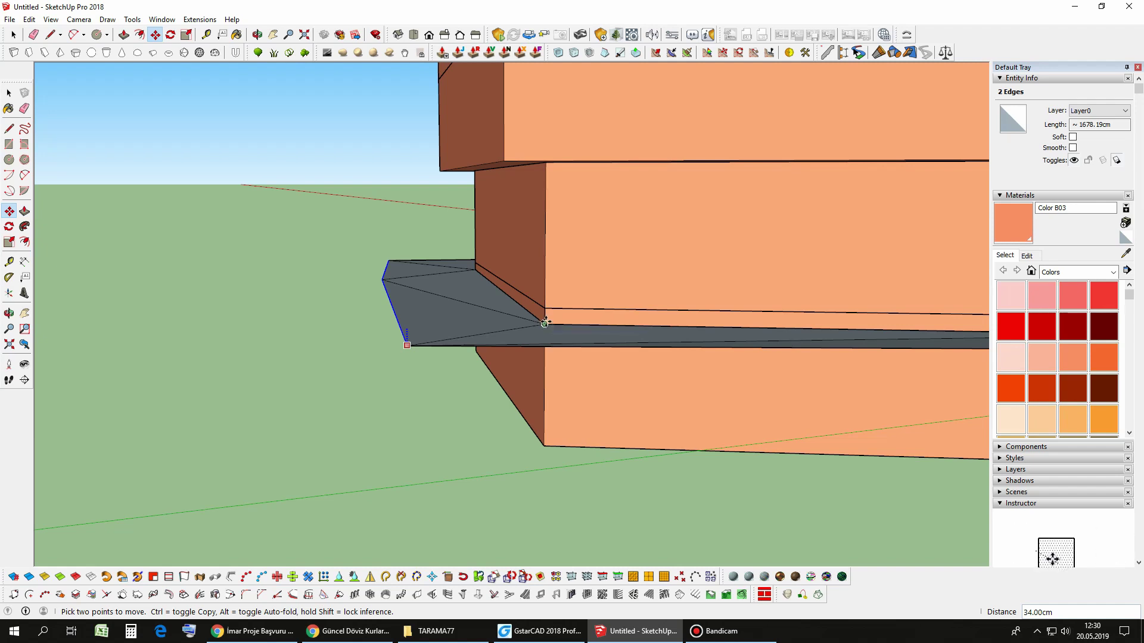
# Step: Review the lowered building, then bring up the proje.dwg site plan in GstarCAD
pyautogui.moveTo(454, 286)
pyautogui.mouseDown(button='middle')
pyautogui.moveTo(822, 324)
pyautogui.moveTo(755, 248)
pyautogui.moveTo(801, 204)
pyautogui.moveTo(763, 189)
pyautogui.moveTo(727, 230)
pyautogui.moveTo(768, 207)
pyautogui.moveTo(753, 261)
pyautogui.moveTo(516, 281)
pyautogui.moveTo(394, 187)
pyautogui.moveTo(391, 212)
pyautogui.moveTo(473, 245)
pyautogui.moveTo(387, 216)
pyautogui.moveTo(549, 243)
pyautogui.moveTo(669, 245)
pyautogui.moveTo(690, 235)
pyautogui.moveTo(659, 196)
pyautogui.moveTo(667, 225)
pyautogui.moveTo(688, 212)
pyautogui.mouseUp(button='middle')
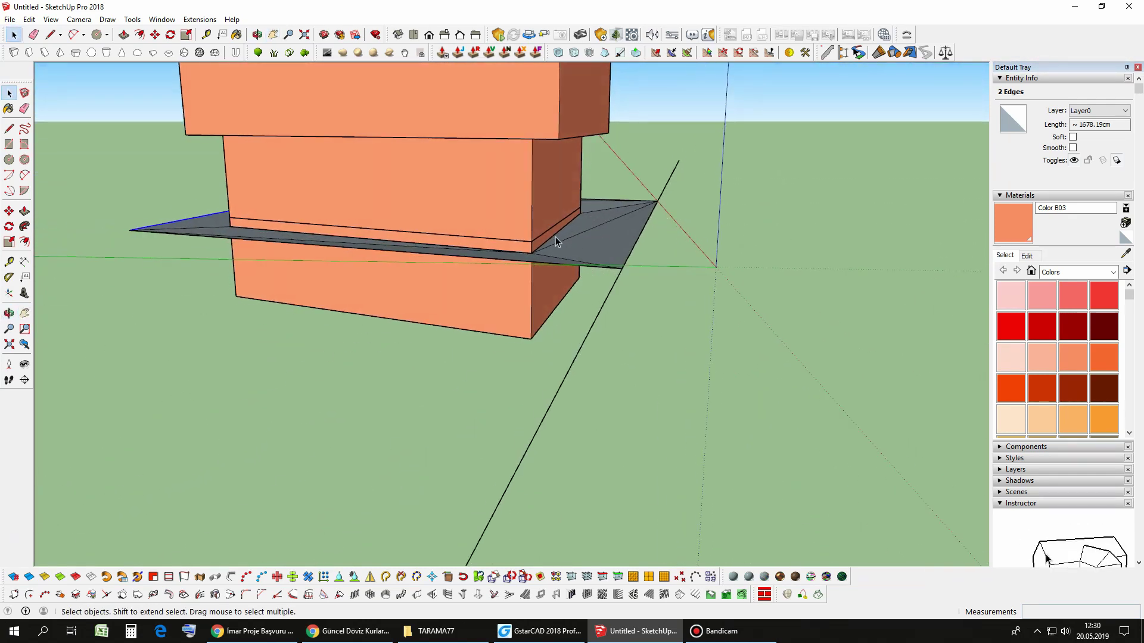
pyautogui.moveTo(558, 254)
pyautogui.mouseDown(button='middle')
pyautogui.moveTo(384, 288)
pyautogui.moveTo(488, 256)
pyautogui.moveTo(580, 395)
pyautogui.moveTo(589, 347)
pyautogui.mouseUp(button='middle')
pyautogui.click(528, 631)
pyautogui.scroll(3, 375, 388)
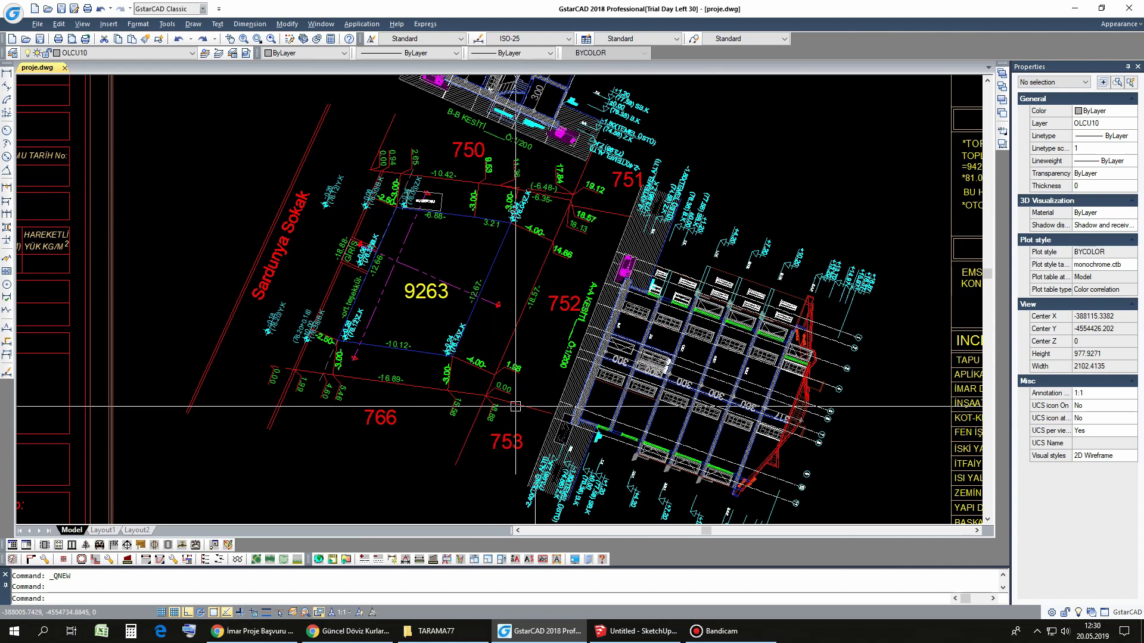
# Step: Measure a length along parcel 9263's edge with an aligned dimension
pyautogui.moveTo(339, 204); pyautogui.dragTo(379, 200, button='middle')
pyautogui.click(6, 86)
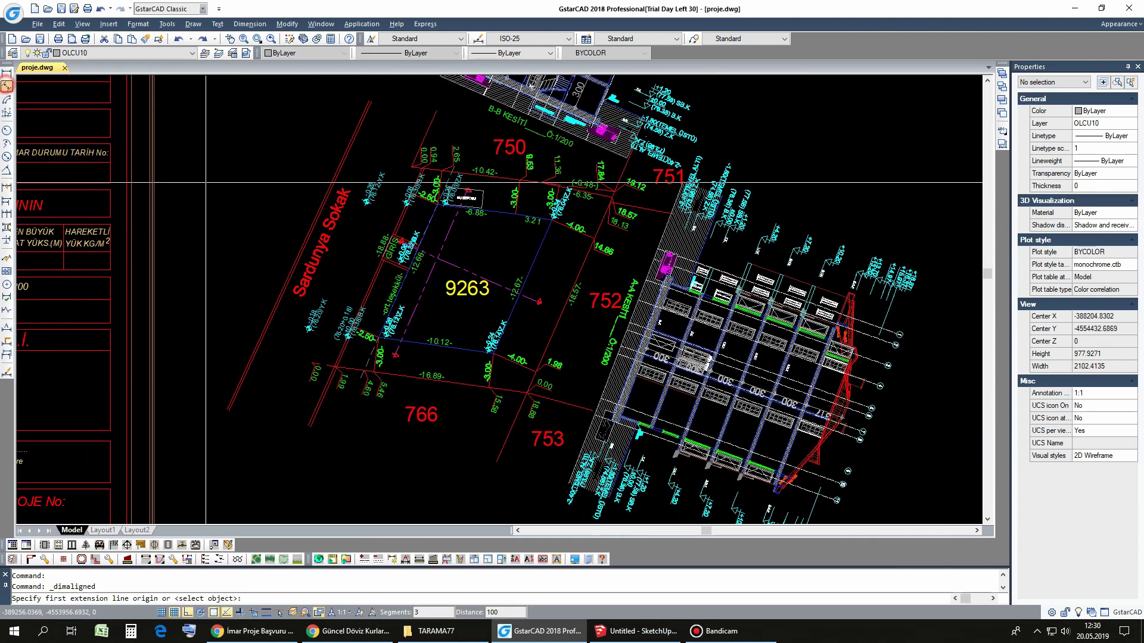
pyautogui.scroll(2, 318, 215)
pyautogui.click(314, 213)
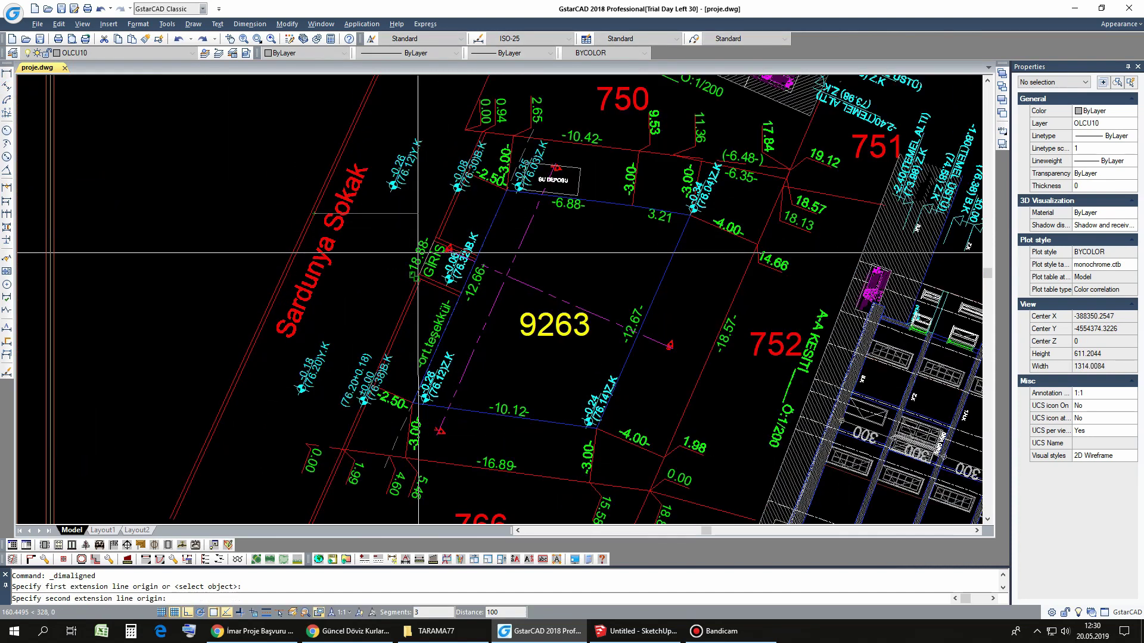
pyautogui.press('Escape')
pyautogui.press('Return')
pyautogui.click(401, 315)
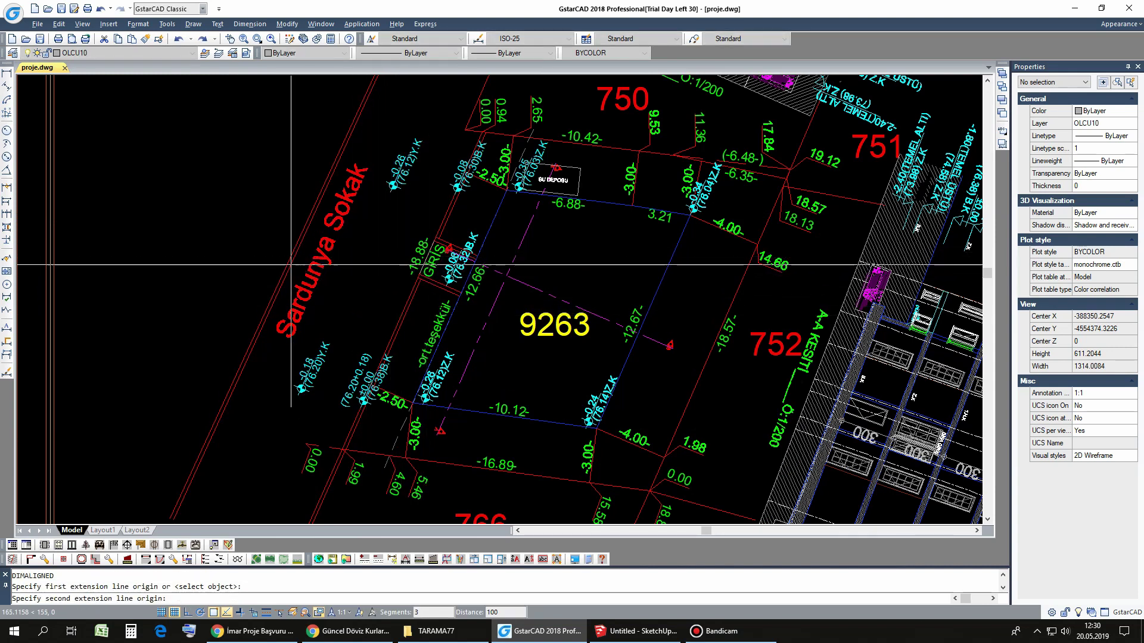
pyautogui.click(411, 265)
pyautogui.press('Escape')
# Step: Work the length out as 165 in Windows Calculator, then return to SketchUp
pyautogui.scroll(-5, 362, 293)
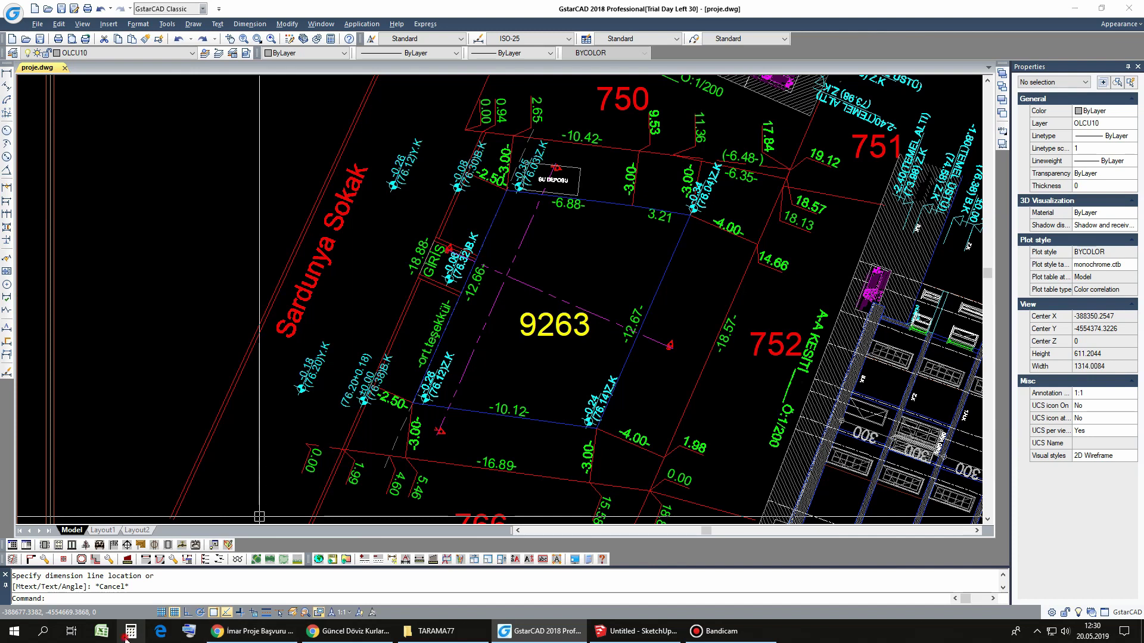
pyautogui.click(130, 631)
pyautogui.moveTo(454, 395); pyautogui.dragTo(451, 293, button='middle')
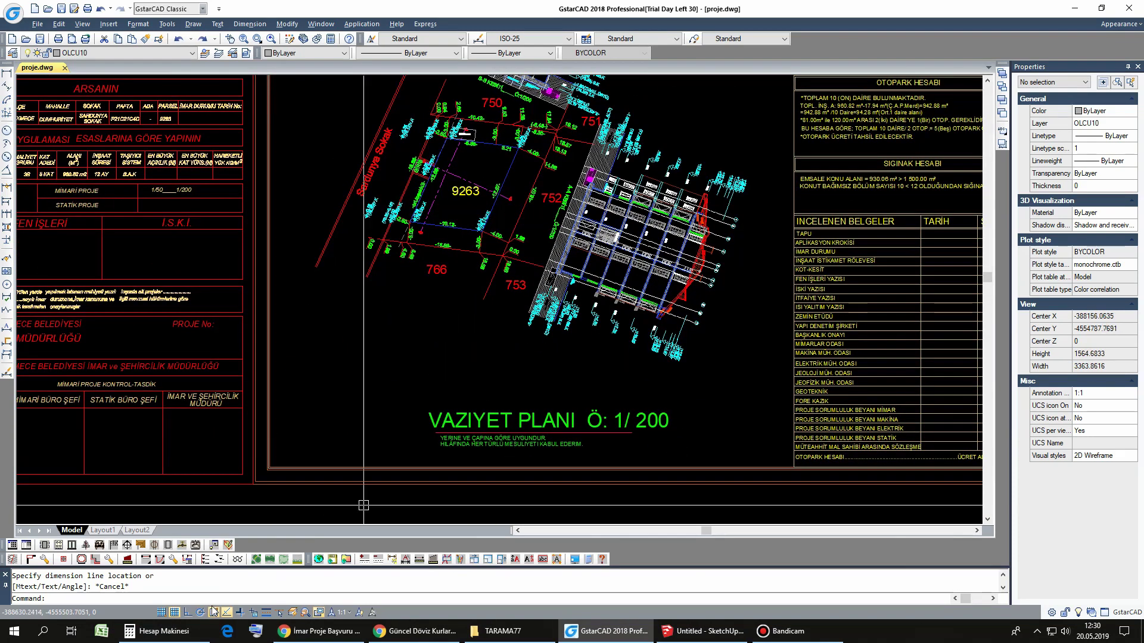
pyautogui.click(161, 631)
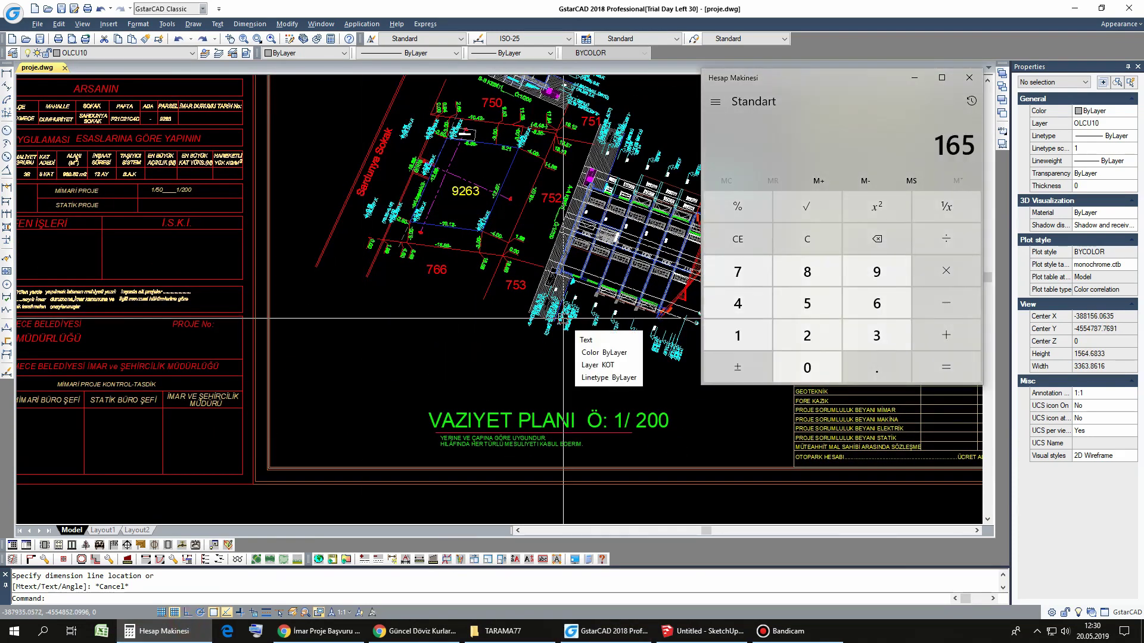
pyautogui.click(970, 77)
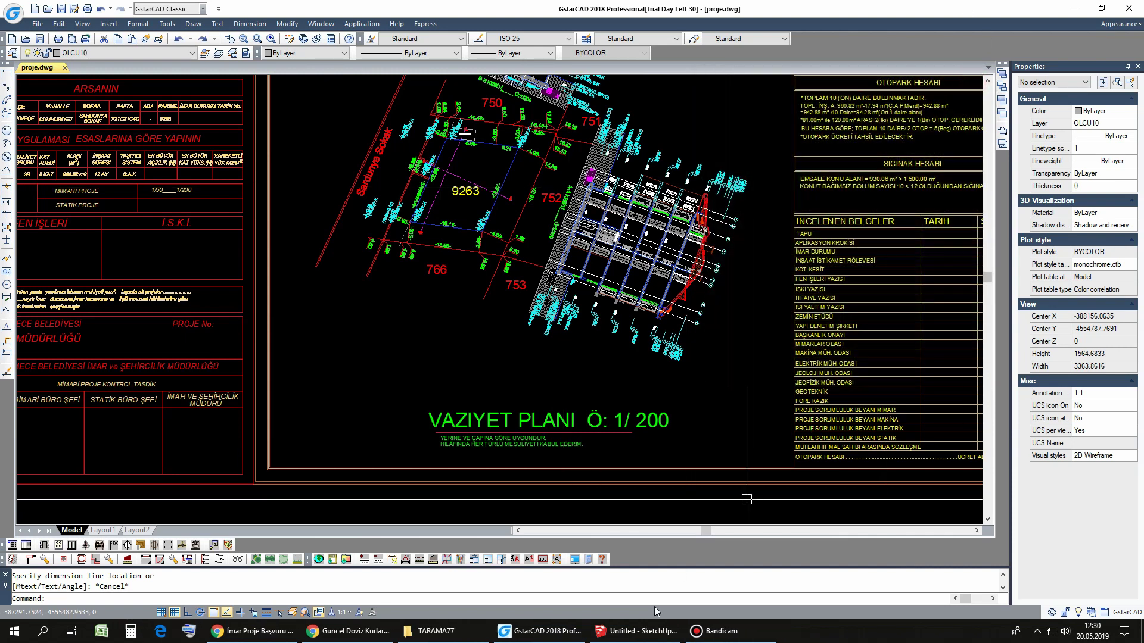
pyautogui.click(638, 631)
pyautogui.moveTo(639, 332); pyautogui.dragTo(675, 246, button='middle')
# Step: Copy the road line 600 cm along the green axis
pyautogui.press('space')
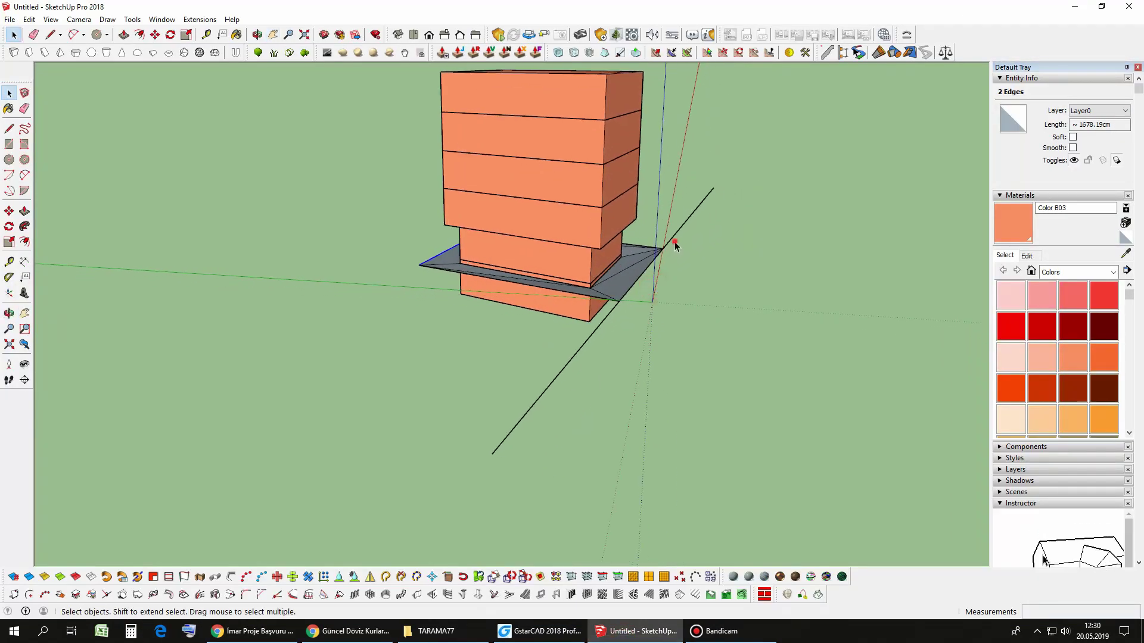
pyautogui.scroll(-2, 643, 283)
pyautogui.keyDown('shift'); pyautogui.click(504, 340); pyautogui.keyUp('shift')
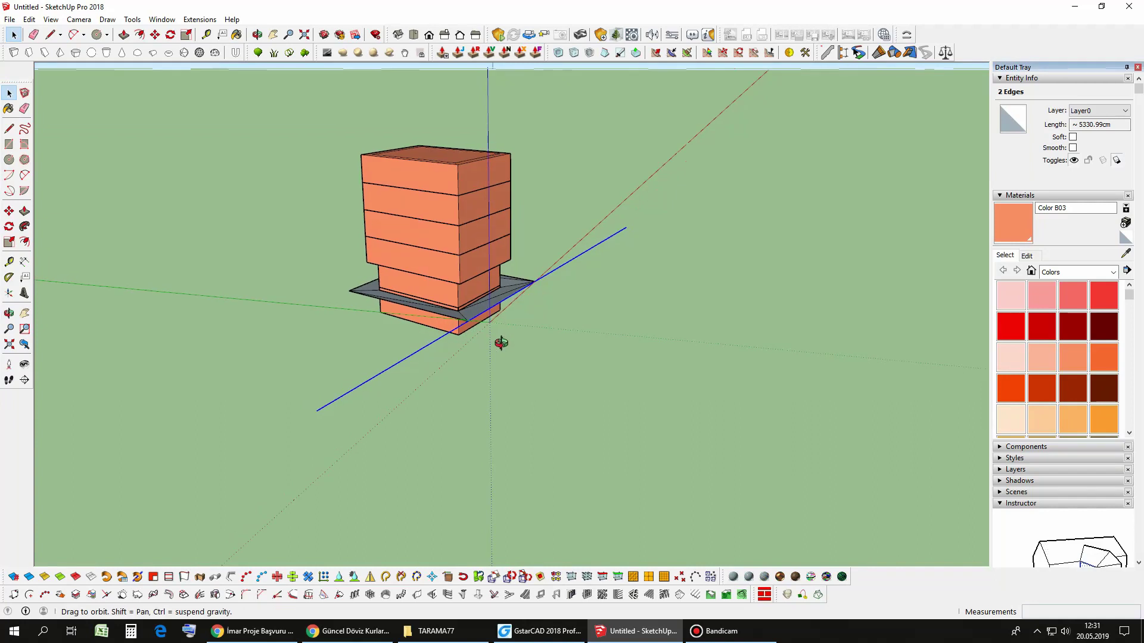
pyautogui.press('m')
pyautogui.click(536, 294)
pyautogui.press('ctrl')
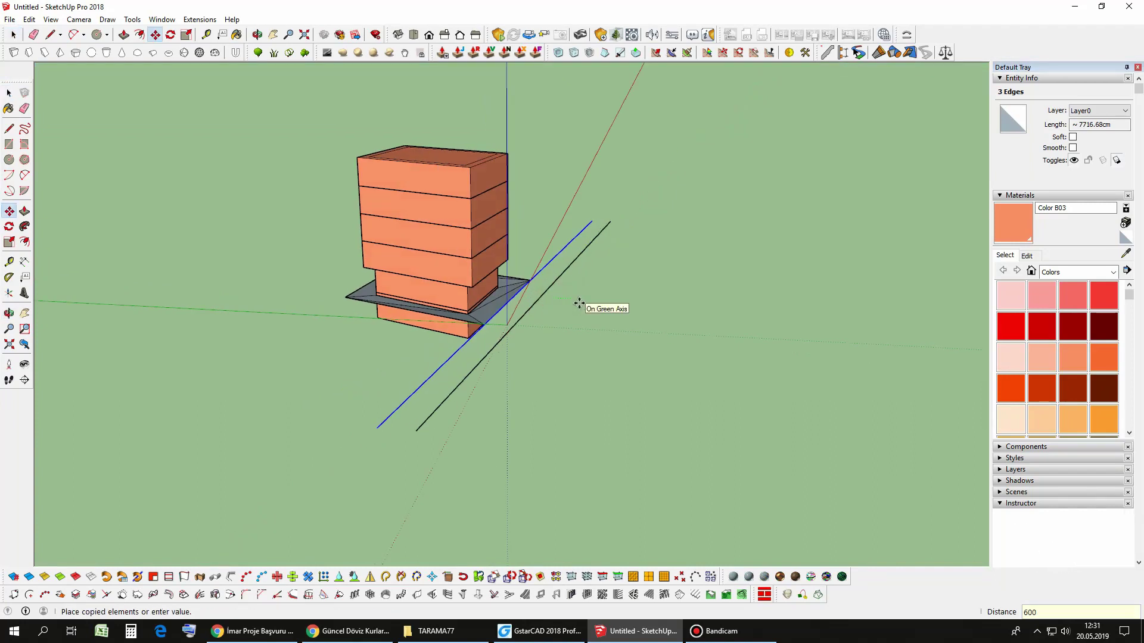
pyautogui.press('Return')
# Step: Close the strip's ends with lines to form the road face
pyautogui.moveTo(648, 273); pyautogui.dragTo(619, 288, button='middle')
pyautogui.press('l')
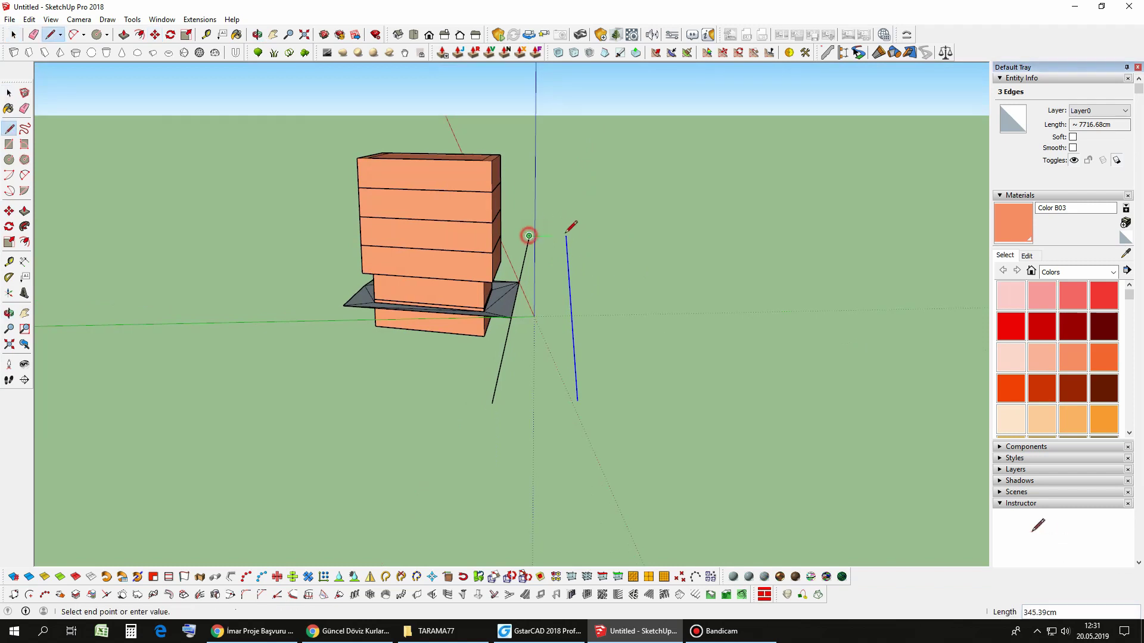
pyautogui.click(578, 400)
pyautogui.moveTo(577, 400)
pyautogui.mouseDown(button='middle')
pyautogui.moveTo(513, 319)
pyautogui.moveTo(532, 304)
pyautogui.mouseUp(button='middle')
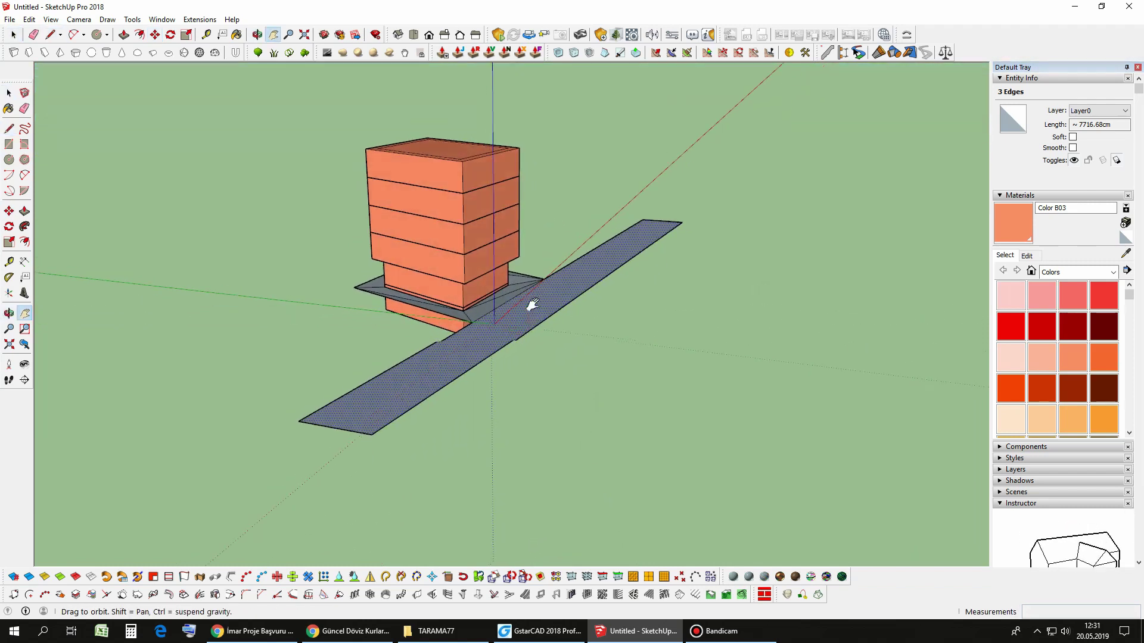
# Step: Select all geometry and reverse faces so their front sides show
pyautogui.press('space')
pyautogui.hotkey('ctrl', 'a')
pyautogui.rightClick(533, 302)
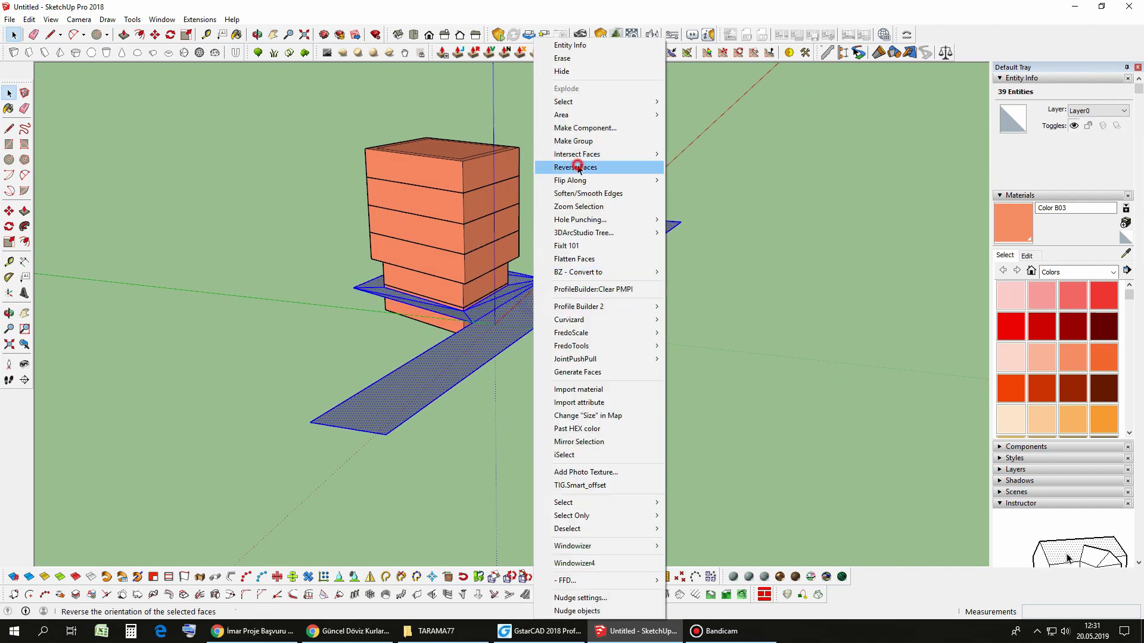
pyautogui.click(578, 167)
pyautogui.press('l')
pyautogui.moveTo(591, 324); pyautogui.dragTo(465, 255, button='middle')
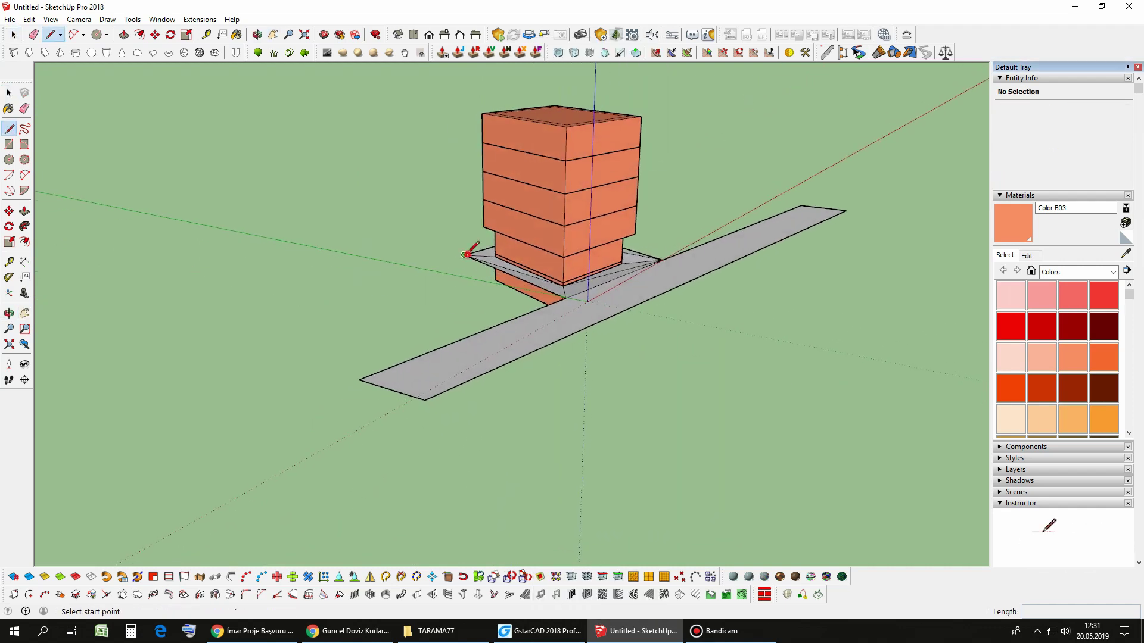
# Step: Draw edges outward to close a new grey ground face beside the building
pyautogui.scroll(2, 381, 334)
pyautogui.scroll(3, 417, 399)
pyautogui.scroll(1, 414, 447)
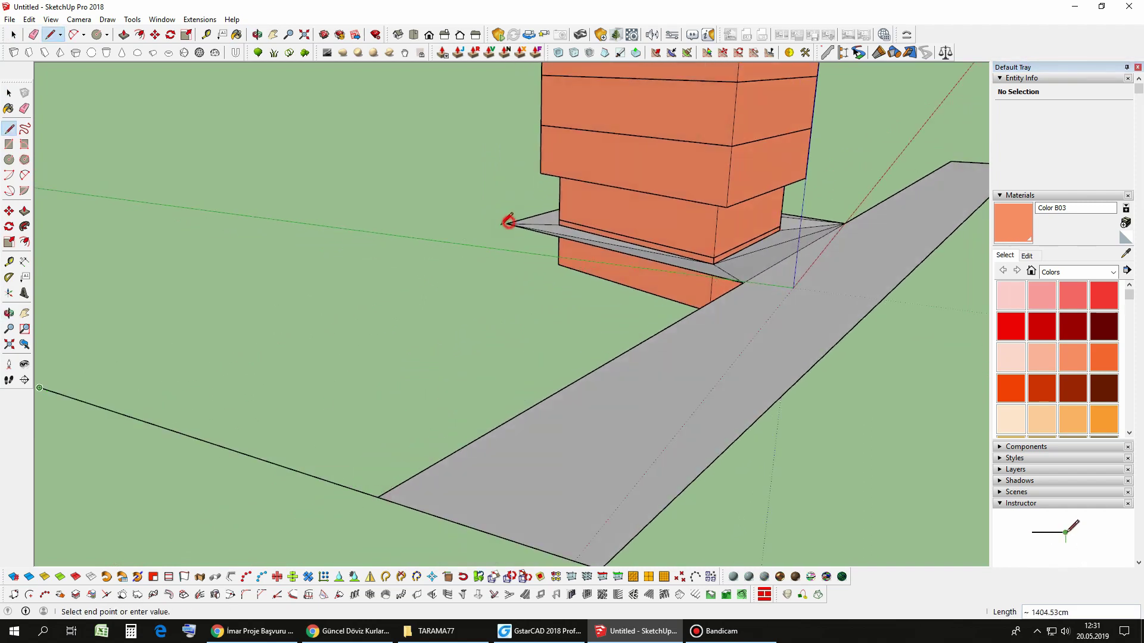
pyautogui.click(745, 276)
pyautogui.click(40, 388)
pyautogui.moveTo(40, 388)
pyautogui.mouseDown(button='middle')
pyautogui.moveTo(447, 283)
pyautogui.moveTo(386, 255)
pyautogui.mouseUp(button='middle')
pyautogui.press('space')
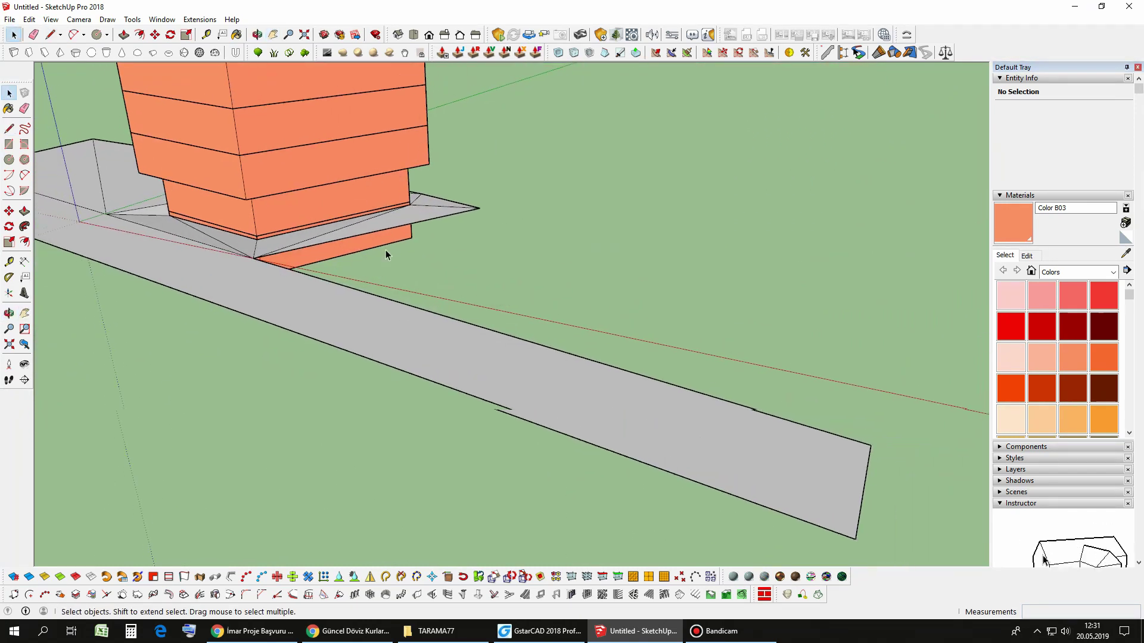
# Step: Close another ground face and nudge its bottom corner with Move
pyautogui.scroll(-3, 386, 255)
pyautogui.press('l')
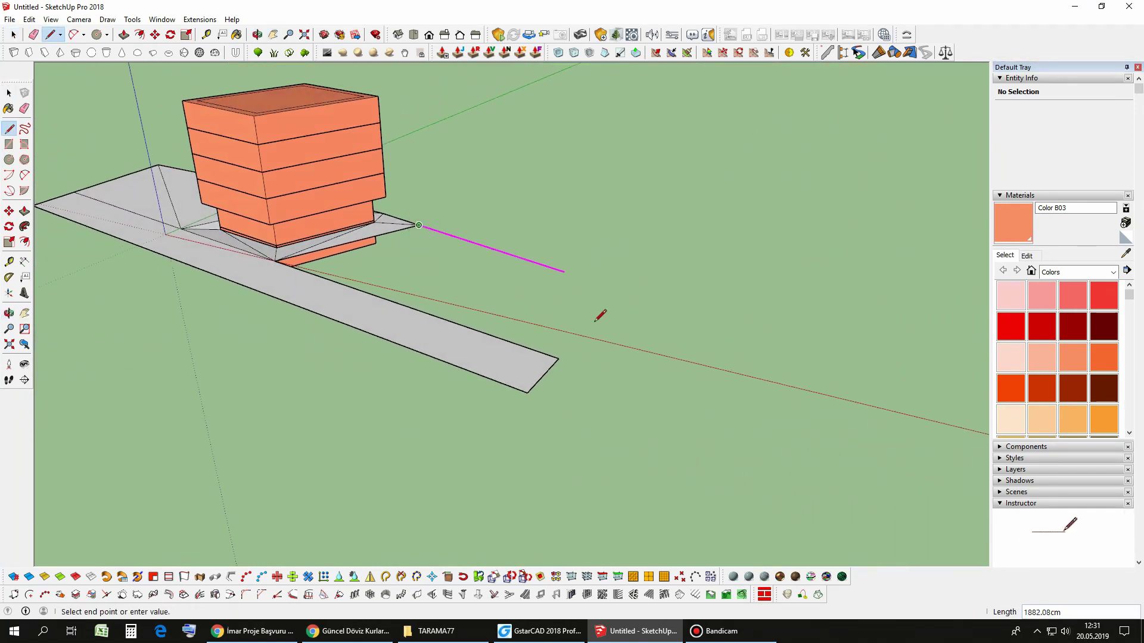
pyautogui.click(428, 228)
pyautogui.moveTo(371, 243)
pyautogui.mouseDown(button='middle')
pyautogui.moveTo(595, 266)
pyautogui.moveTo(613, 248)
pyautogui.moveTo(522, 302)
pyautogui.moveTo(359, 260)
pyautogui.moveTo(421, 289)
pyautogui.mouseUp(button='middle')
pyautogui.press('m')
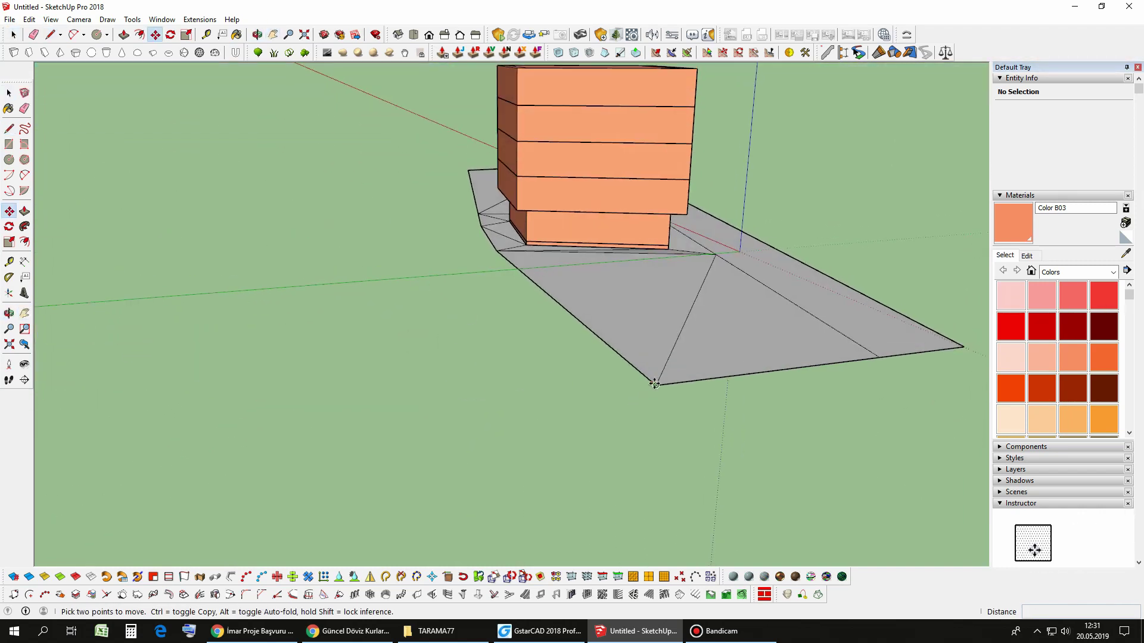
pyautogui.click(656, 385)
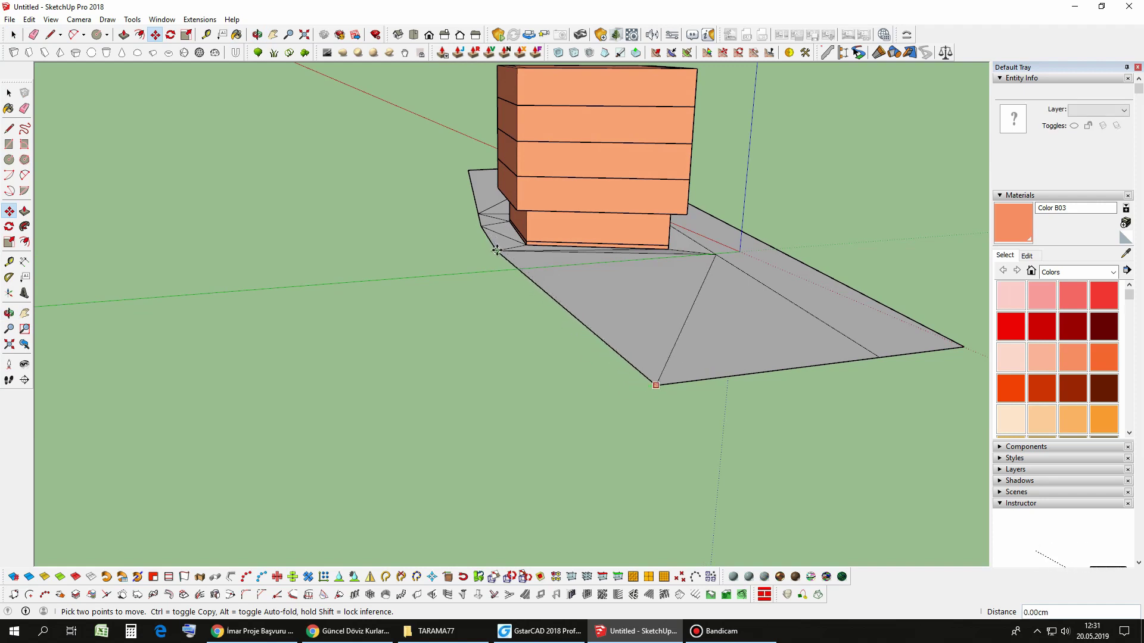
pyautogui.press('space')
# Step: Draw the enlarged ground outline from that corner and close the large site face
pyautogui.press('l')
pyautogui.click(656, 386)
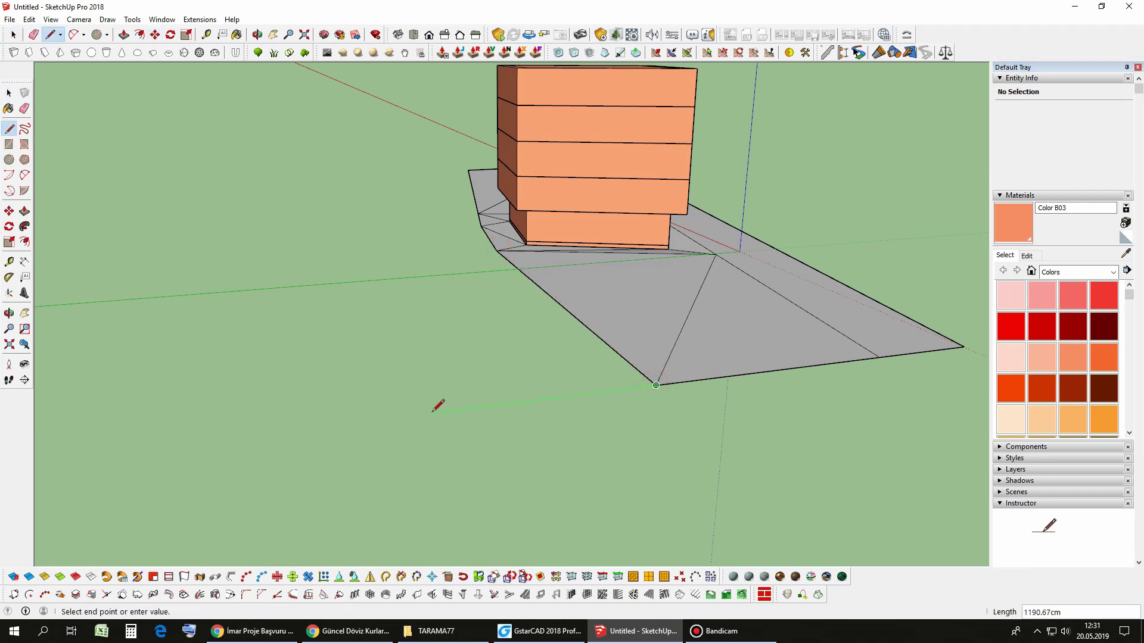
pyautogui.moveTo(369, 382); pyautogui.dragTo(709, 327, button='middle')
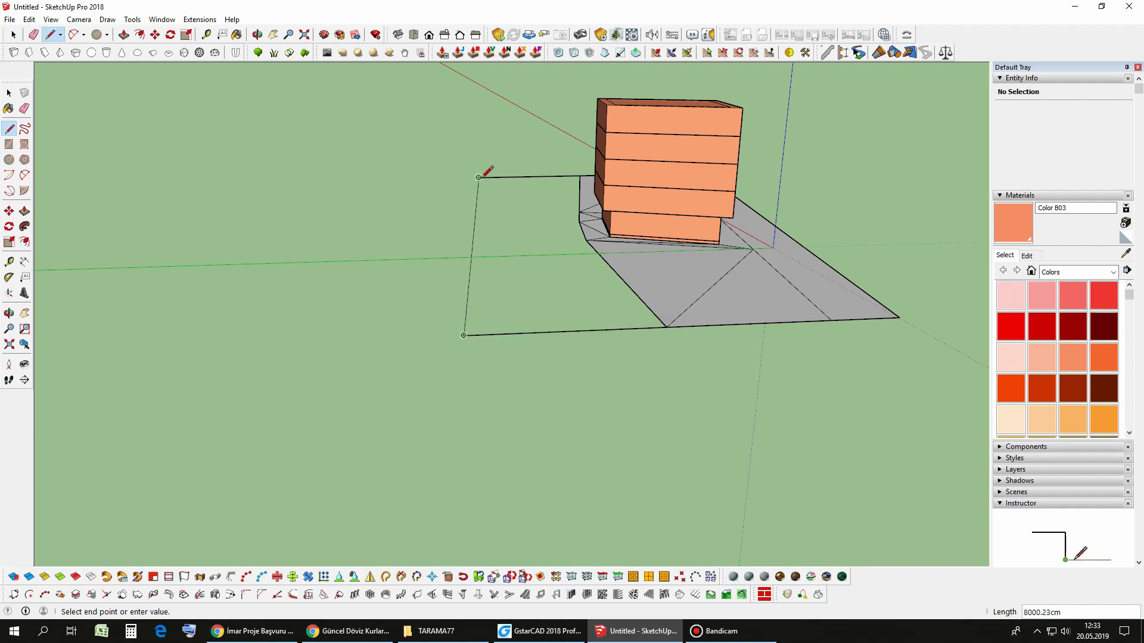
pyautogui.click(579, 213)
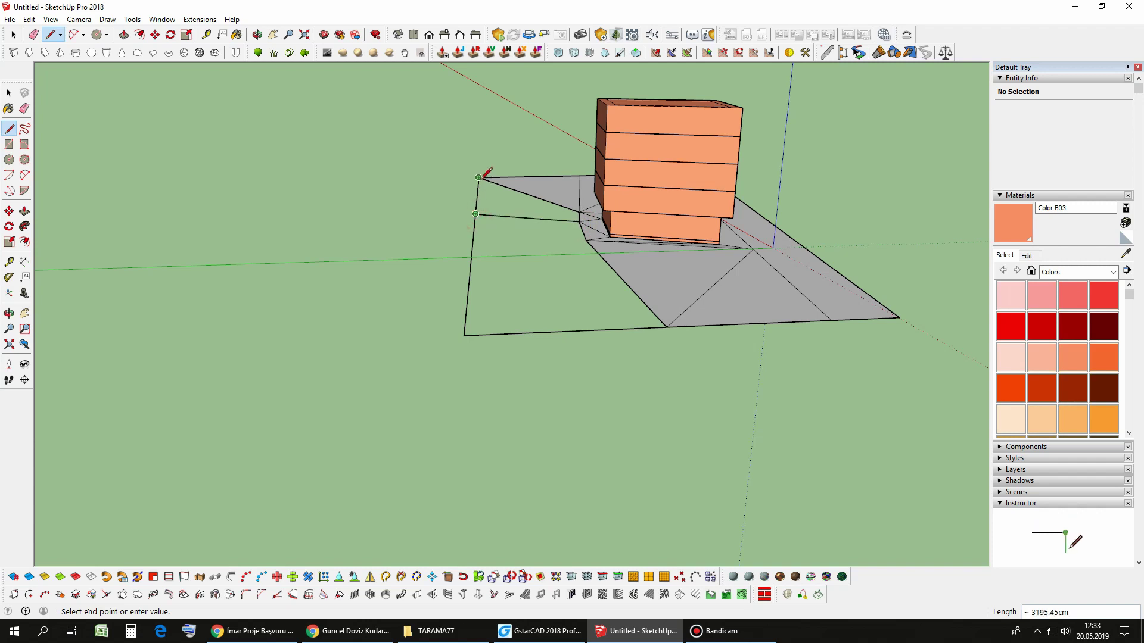
pyautogui.click(580, 222)
pyautogui.click(479, 179)
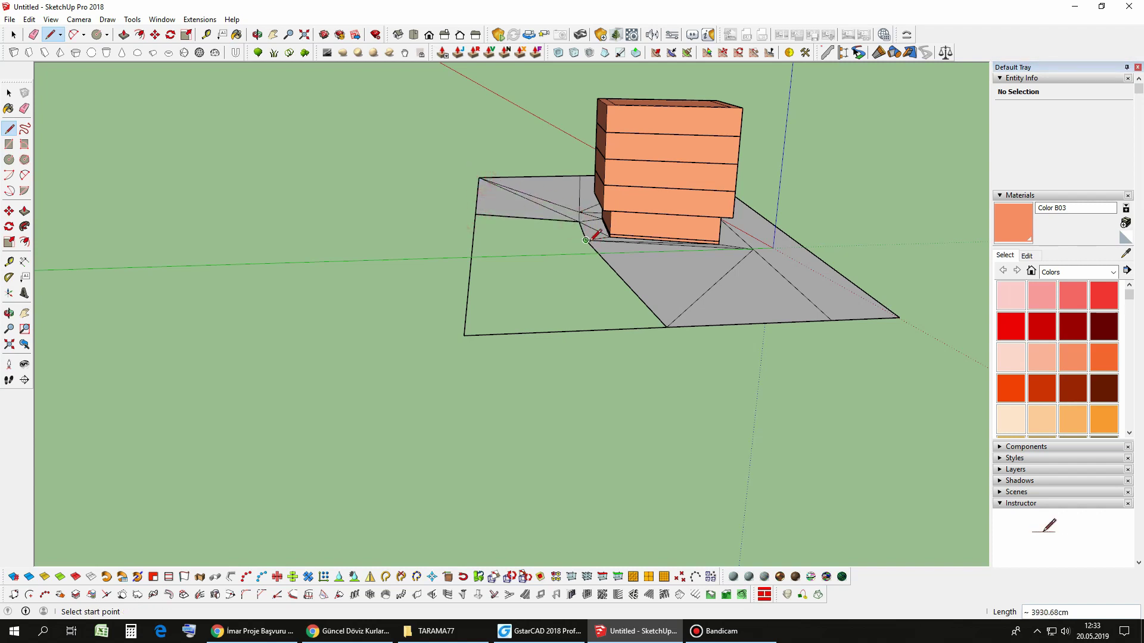
pyautogui.click(586, 240)
pyautogui.click(464, 336)
pyautogui.press('space')
pyautogui.moveTo(634, 275)
pyautogui.mouseDown(button='middle')
pyautogui.moveTo(493, 288)
pyautogui.moveTo(613, 345)
pyautogui.moveTo(518, 314)
pyautogui.moveTo(388, 381)
pyautogui.moveTo(469, 305)
pyautogui.moveTo(747, 325)
pyautogui.mouseUp(button='middle')
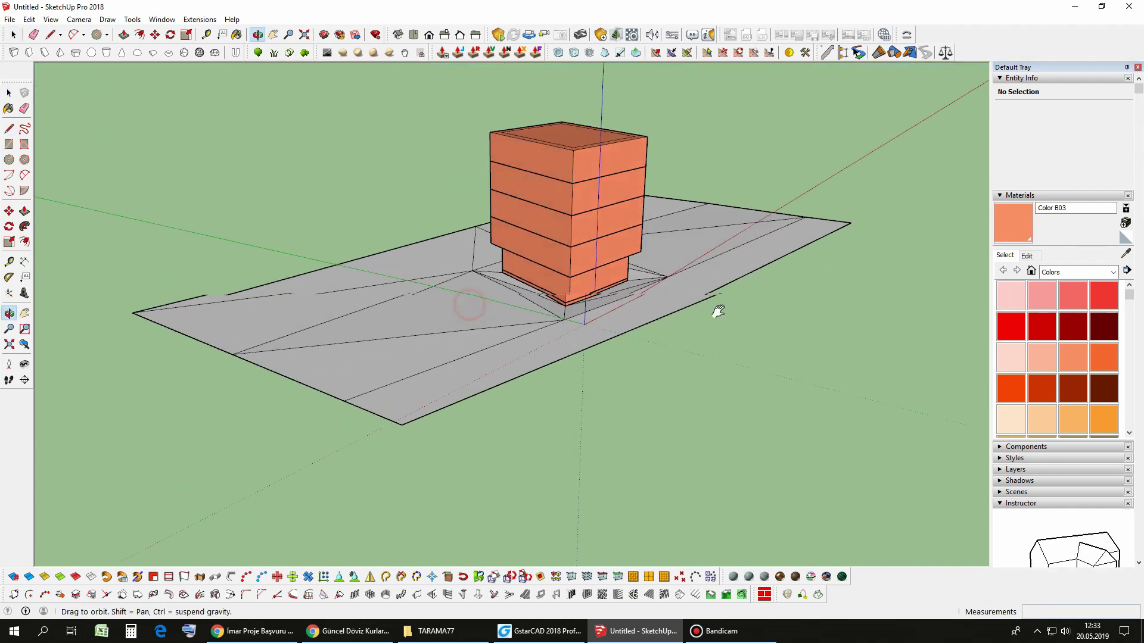
# Step: Pick Grass Dark Green from the Landscaping, Fencing and Vegetation materials
pyautogui.click(1077, 273)
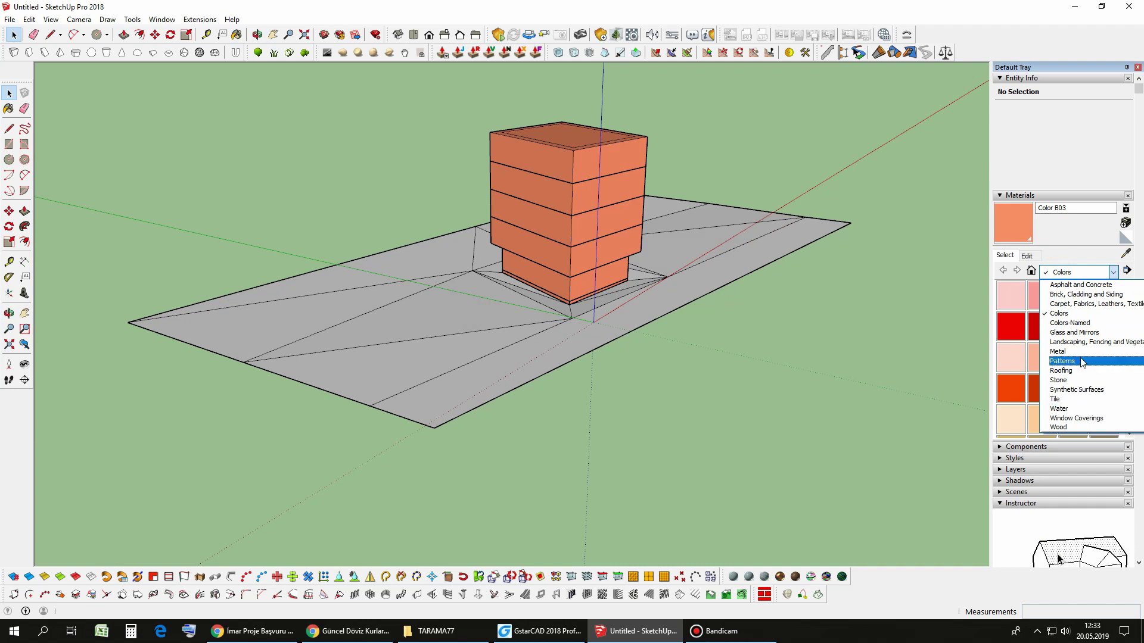
pyautogui.click(1071, 333)
pyautogui.click(1071, 273)
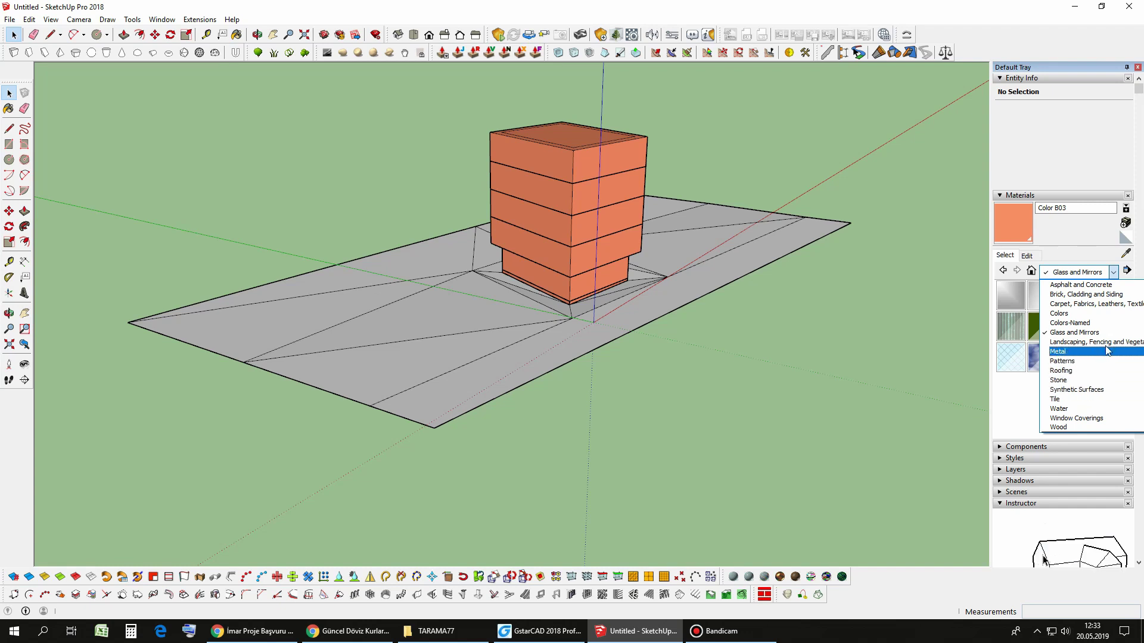
pyautogui.click(1076, 342)
pyautogui.click(1093, 358)
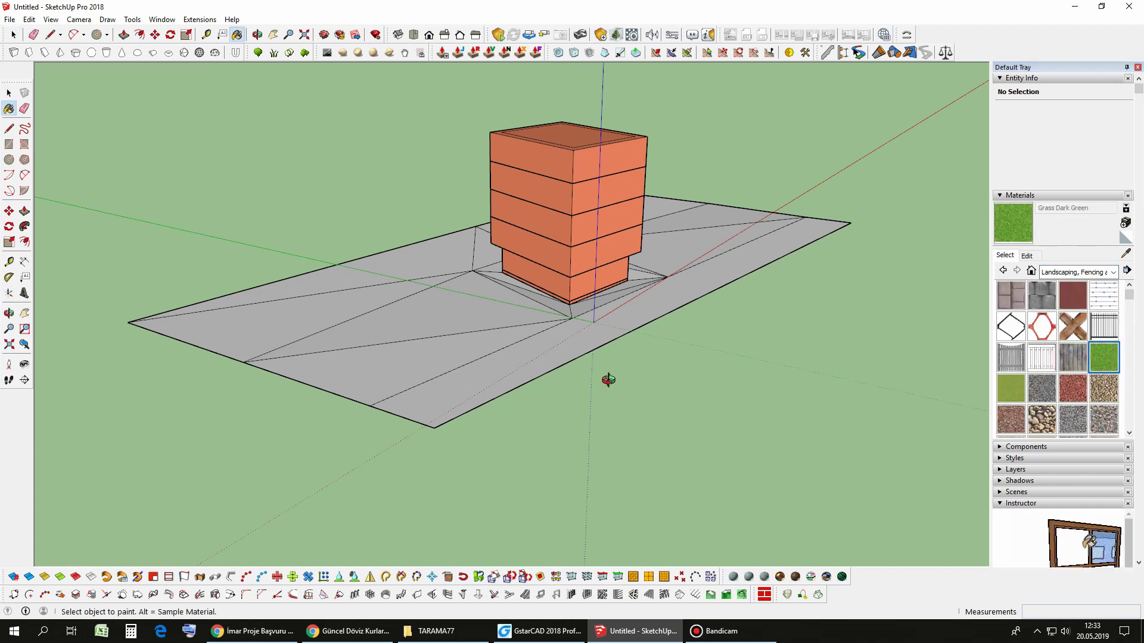
# Step: Paint the ground faces left of the building Grass Dark Green
pyautogui.moveTo(608, 379); pyautogui.dragTo(571, 375, button='middle')
pyautogui.click(531, 376)
pyautogui.click(418, 279)
pyautogui.click(423, 249)
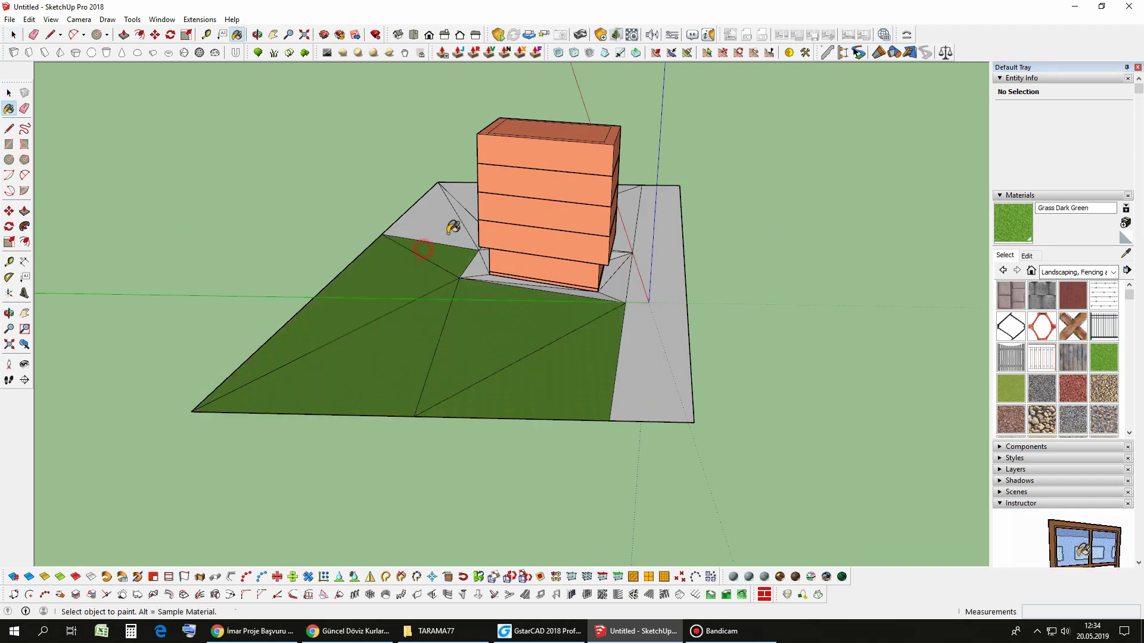
pyautogui.click(447, 232)
pyautogui.click(467, 199)
pyautogui.moveTo(640, 292); pyautogui.dragTo(484, 244, button='middle')
pyautogui.click(484, 245)
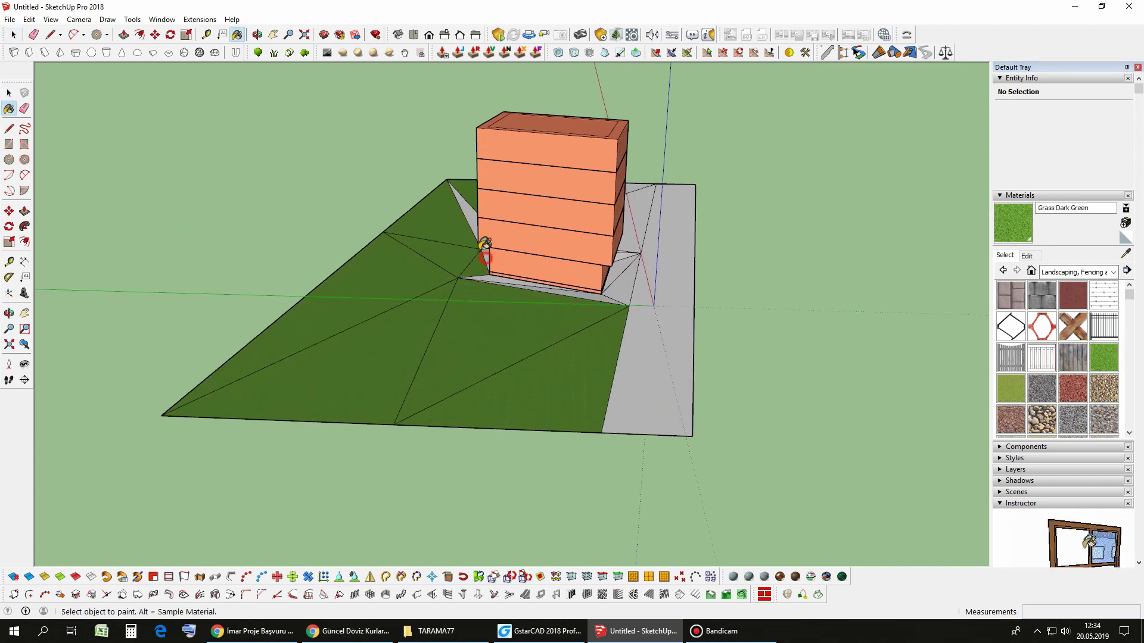
# Step: Paint the remaining grey slivers around the building's base Grass Dark Green
pyautogui.moveTo(626, 292); pyautogui.dragTo(512, 280, button='middle')
pyautogui.scroll(3, 485, 276)
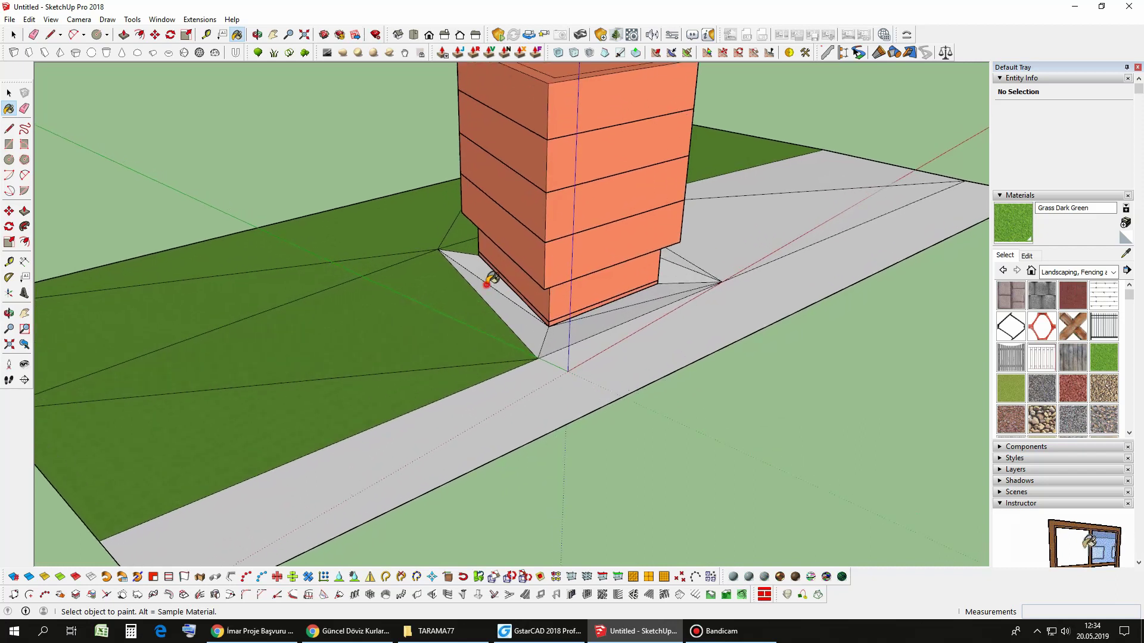
pyautogui.click(492, 270)
pyautogui.moveTo(717, 294); pyautogui.dragTo(671, 317, button='middle')
pyautogui.click(674, 266)
pyautogui.click(769, 268)
pyautogui.moveTo(834, 227)
pyautogui.mouseDown(button='middle')
pyautogui.moveTo(719, 262)
pyautogui.moveTo(738, 263)
pyautogui.mouseUp(button='middle')
pyautogui.click(863, 291)
pyautogui.click(511, 332)
pyautogui.click(439, 331)
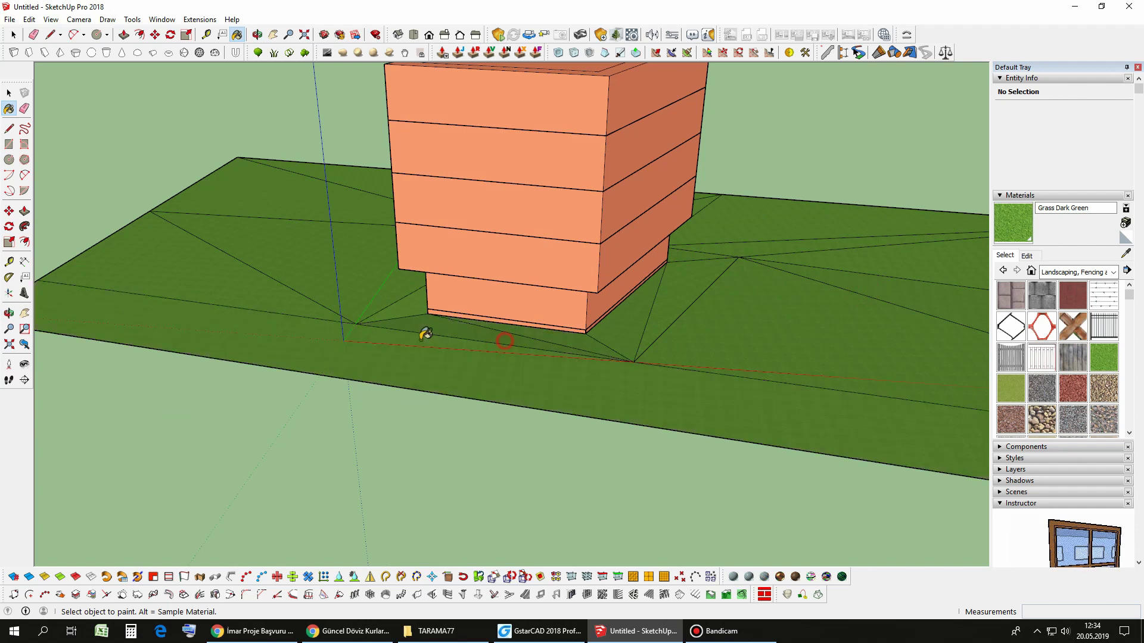
# Step: Orbit and zoom around the site to check the grass coverage
pyautogui.moveTo(439, 331); pyautogui.dragTo(596, 334, button='middle')
pyautogui.scroll(-1, 1061, 395)
pyautogui.scroll(-1, 1066, 392)
pyautogui.scroll(-1, 1075, 389)
pyautogui.scroll(-1, 1086, 386)
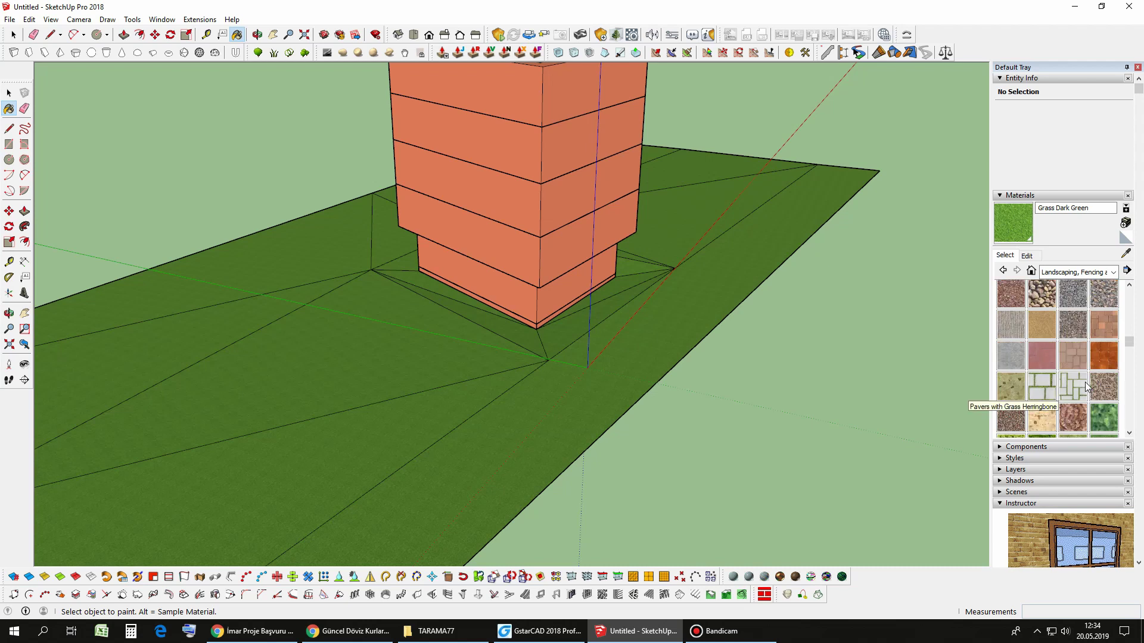
pyautogui.scroll(2, 1085, 381)
pyautogui.scroll(2, 1078, 373)
pyautogui.scroll(-2, 1071, 367)
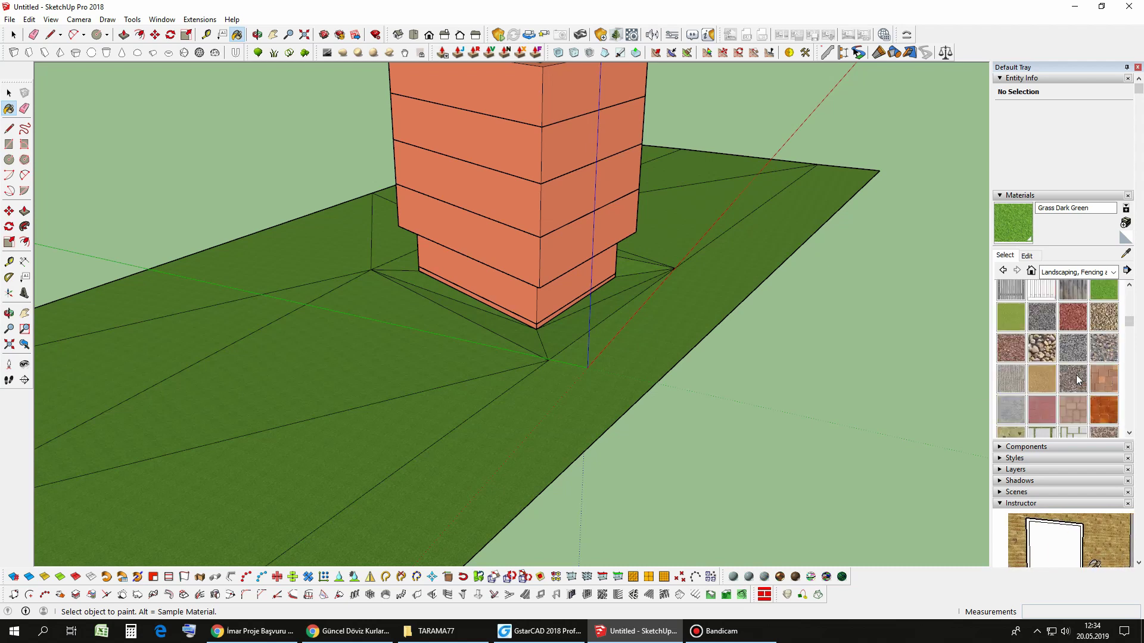
pyautogui.click(1063, 273)
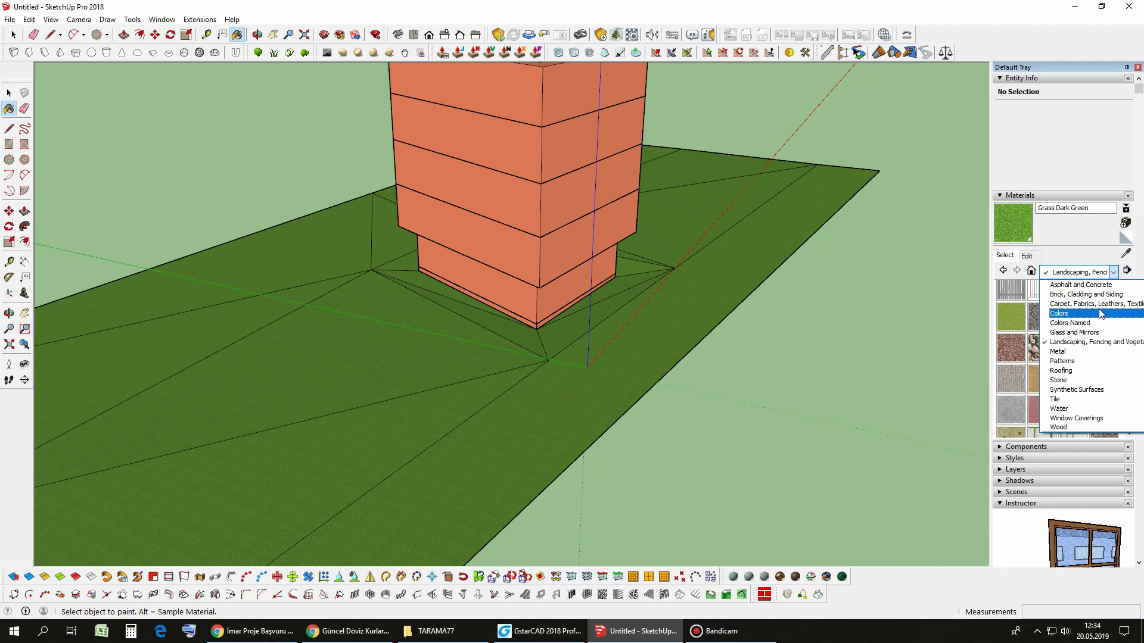
# Step: Paint the 600 cm strip with Blacktop New from Asphalt and Concrete
pyautogui.click(1080, 285)
pyautogui.click(1041, 296)
pyautogui.click(709, 296)
pyautogui.moveTo(677, 334)
pyautogui.mouseDown(button='middle')
pyautogui.moveTo(710, 299)
pyautogui.moveTo(669, 274)
pyautogui.moveTo(467, 337)
pyautogui.moveTo(587, 281)
pyautogui.mouseUp(button='middle')
pyautogui.press('space')
# Step: Orbit to look along the asphalt road and select its outer edge
pyautogui.moveTo(578, 320)
pyautogui.mouseDown(button='middle')
pyautogui.moveTo(628, 309)
pyautogui.moveTo(607, 286)
pyautogui.moveTo(602, 317)
pyautogui.moveTo(638, 197)
pyautogui.moveTo(628, 225)
pyautogui.moveTo(816, 241)
pyautogui.moveTo(578, 256)
pyautogui.moveTo(608, 255)
pyautogui.moveTo(638, 225)
pyautogui.mouseUp(button='middle')
pyautogui.tripleClick(601, 296)
pyautogui.click(816, 241)
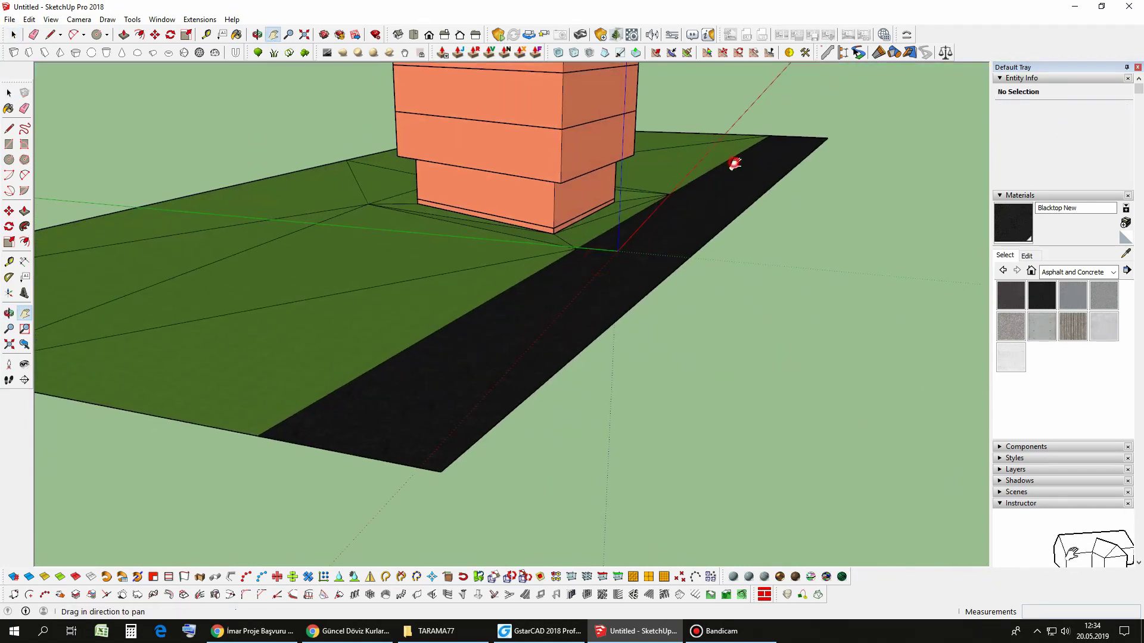
pyautogui.keyDown('shift'); pyautogui.moveTo(734, 164); pyautogui.dragTo(737, 170, button='middle'); pyautogui.keyUp('shift')
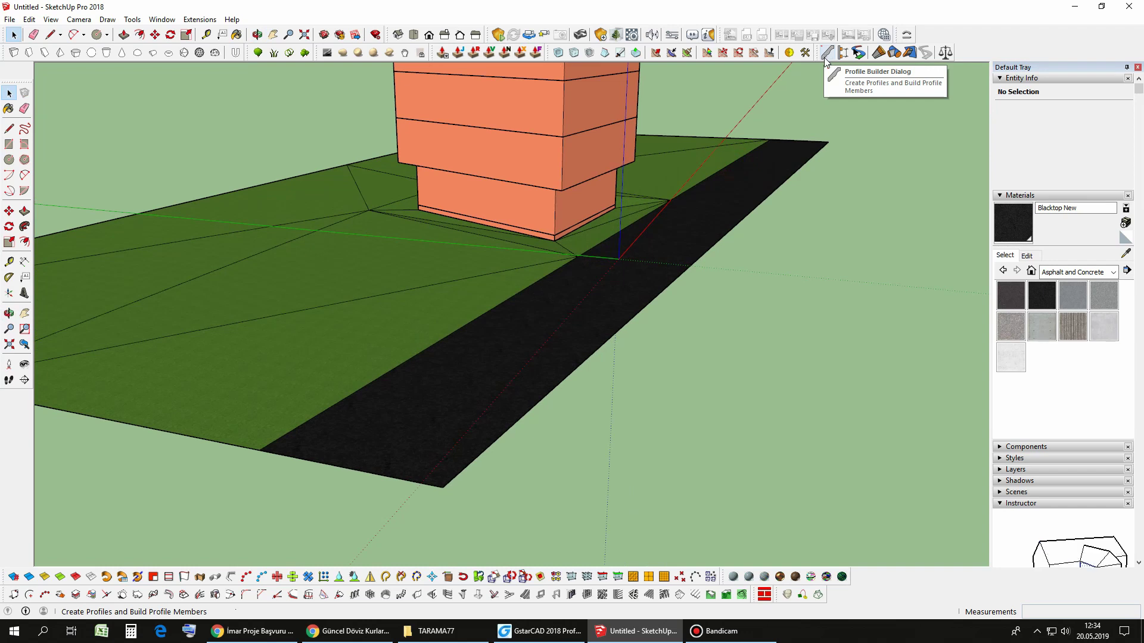
pyautogui.moveTo(607, 221)
pyautogui.mouseDown(button='middle')
pyautogui.moveTo(669, 242)
pyautogui.moveTo(699, 225)
pyautogui.moveTo(628, 205)
pyautogui.moveTo(642, 136)
pyautogui.moveTo(670, 133)
pyautogui.mouseUp(button='middle')
pyautogui.moveTo(638, 102); pyautogui.dragTo(803, 412)
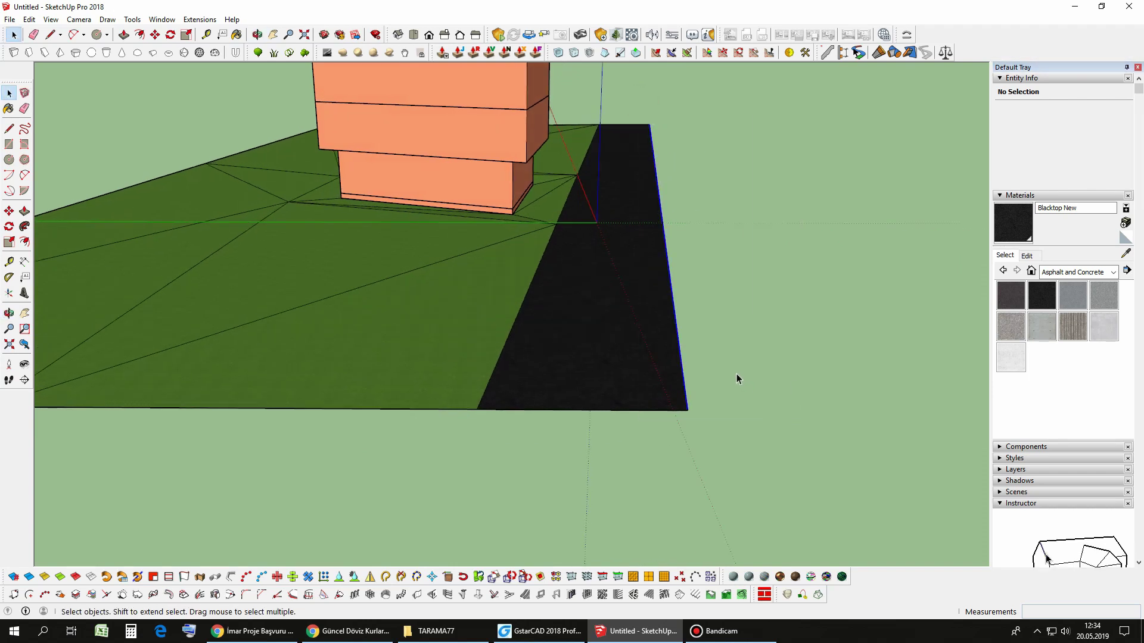
# Step: Draw a line beyond the road and copy the road's outer edge out to it
pyautogui.moveTo(736, 374); pyautogui.dragTo(695, 389, button='middle')
pyautogui.press('l')
pyautogui.click(668, 411)
pyautogui.moveTo(792, 408)
pyautogui.mouseDown(button='middle')
pyautogui.moveTo(850, 384)
pyautogui.moveTo(888, 391)
pyautogui.mouseUp(button='middle')
pyautogui.click(888, 391)
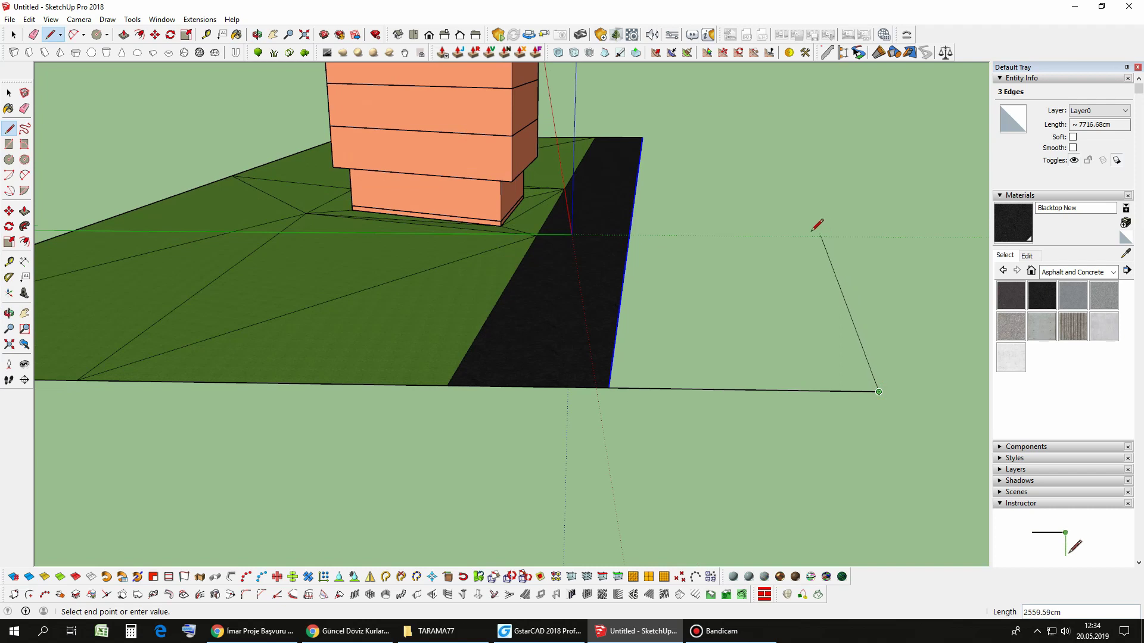
pyautogui.press('m')
pyautogui.click(610, 387)
pyautogui.press('ctrl')
pyautogui.click(880, 390)
# Step: Close the new face beyond the road and paint it Grass Dark Green
pyautogui.press('l')
pyautogui.click(644, 137)
pyautogui.click(720, 138)
pyautogui.press('space')
pyautogui.click(1125, 253)
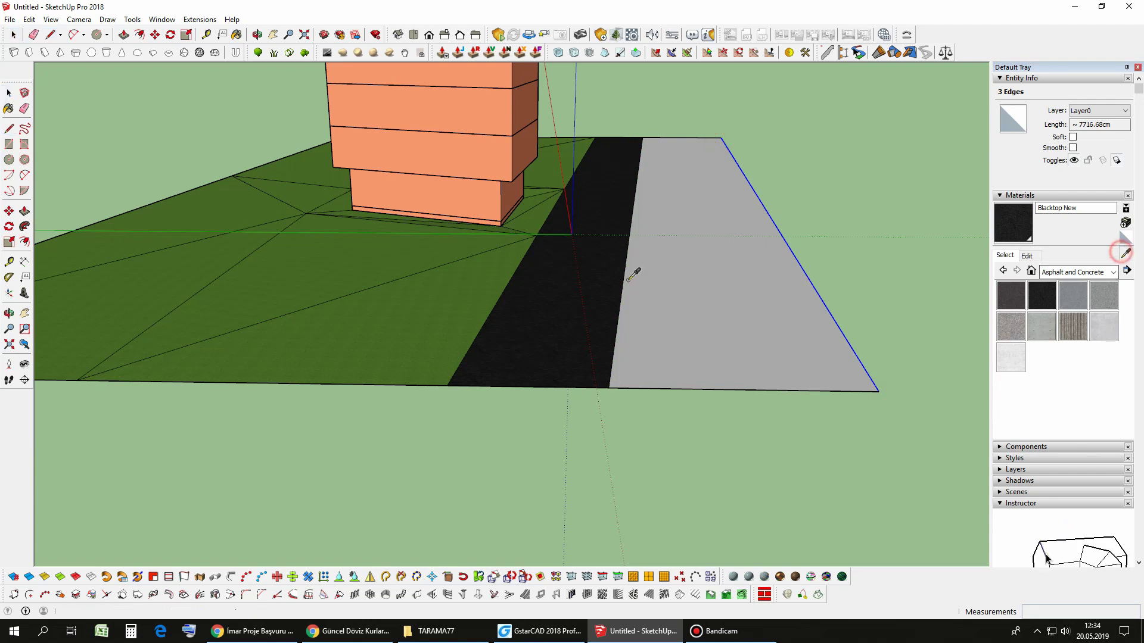
pyautogui.click(417, 286)
pyautogui.click(715, 237)
pyautogui.moveTo(715, 238)
pyautogui.mouseDown(button='middle')
pyautogui.moveTo(625, 272)
pyautogui.moveTo(720, 440)
pyautogui.moveTo(422, 268)
pyautogui.moveTo(470, 391)
pyautogui.moveTo(457, 391)
pyautogui.moveTo(475, 345)
pyautogui.moveTo(582, 383)
pyautogui.moveTo(695, 283)
pyautogui.moveTo(678, 332)
pyautogui.moveTo(614, 327)
pyautogui.moveTo(642, 275)
pyautogui.moveTo(680, 306)
pyautogui.moveTo(710, 270)
pyautogui.moveTo(710, 314)
pyautogui.moveTo(750, 357)
pyautogui.moveTo(715, 331)
pyautogui.moveTo(465, 258)
pyautogui.moveTo(452, 296)
pyautogui.moveTo(681, 273)
pyautogui.mouseUp(button='middle')
pyautogui.scroll(2, 623, 399)
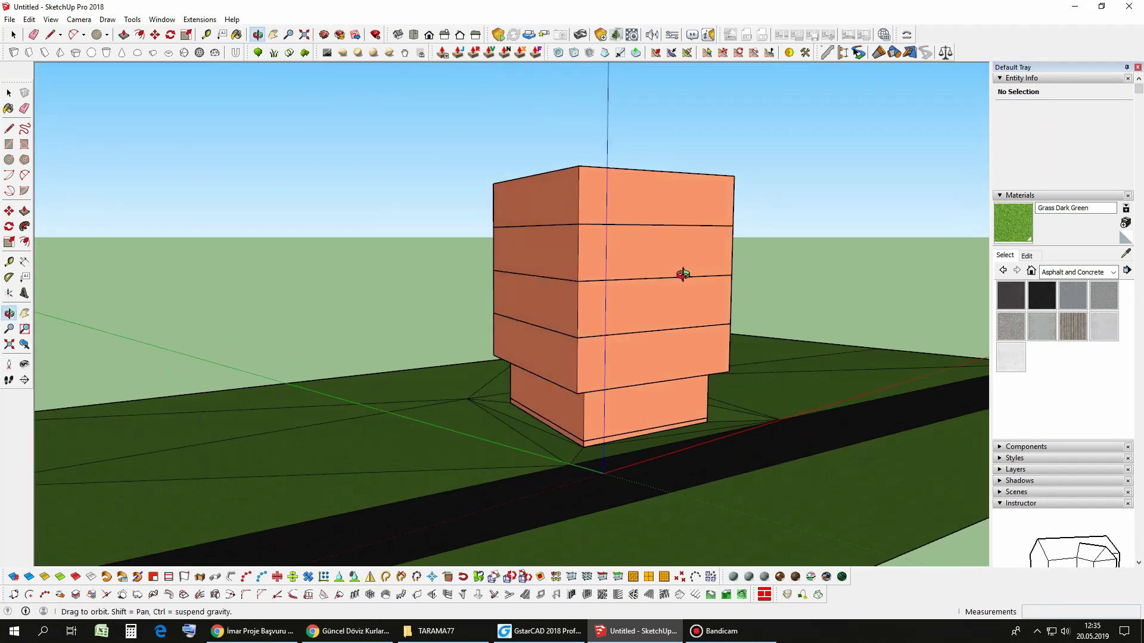
pyautogui.moveTo(602, 346)
pyautogui.mouseDown(button='middle')
pyautogui.moveTo(605, 332)
pyautogui.moveTo(633, 329)
pyautogui.mouseUp(button='middle')
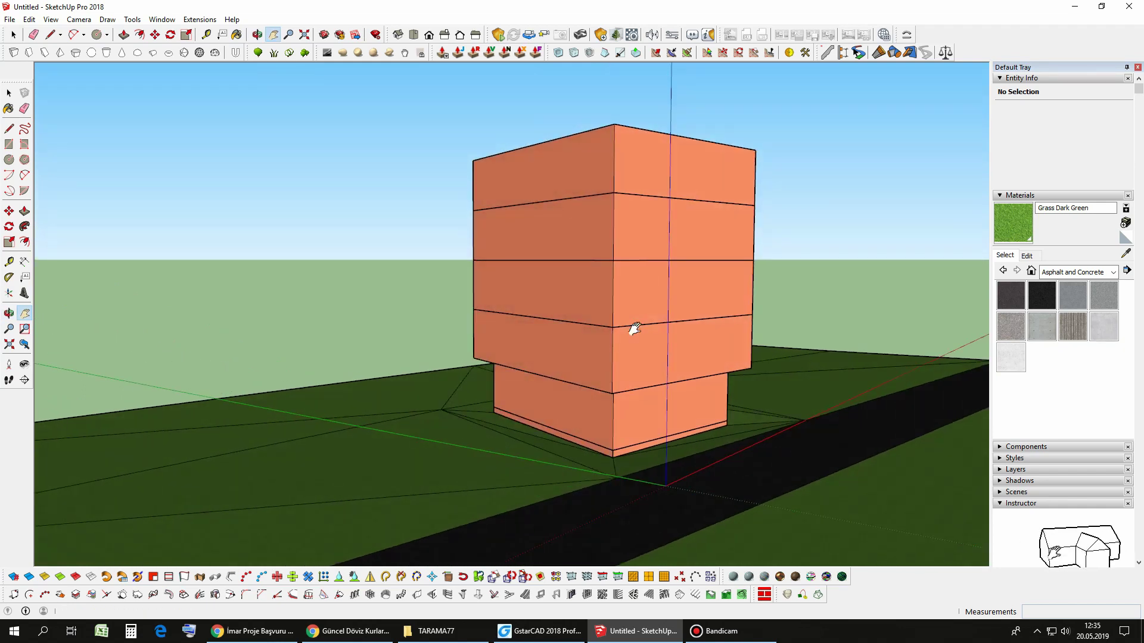